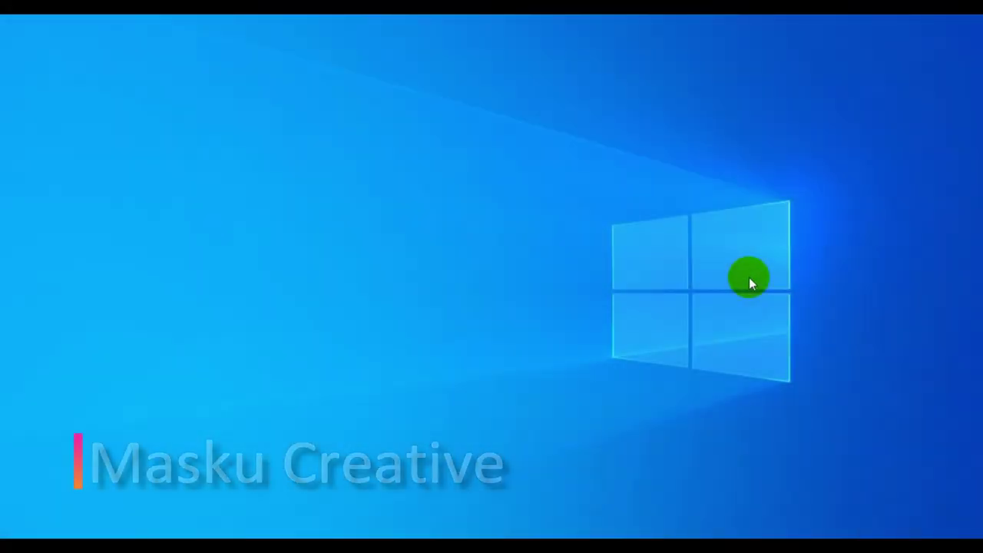
Launch Aurora 3D Presentation 2012 by searching 'auro' in the Start menu.
key("super")
type("au")
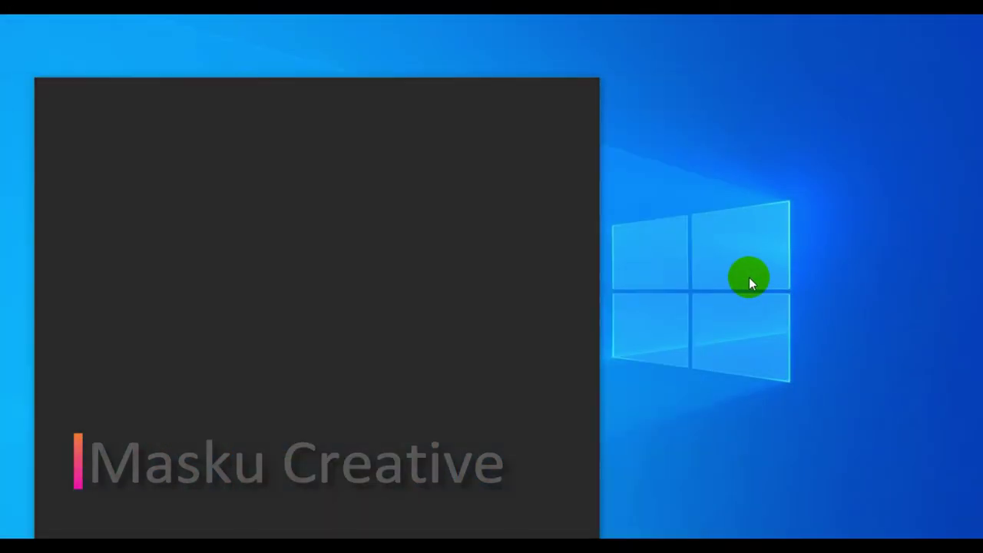
type("ro")
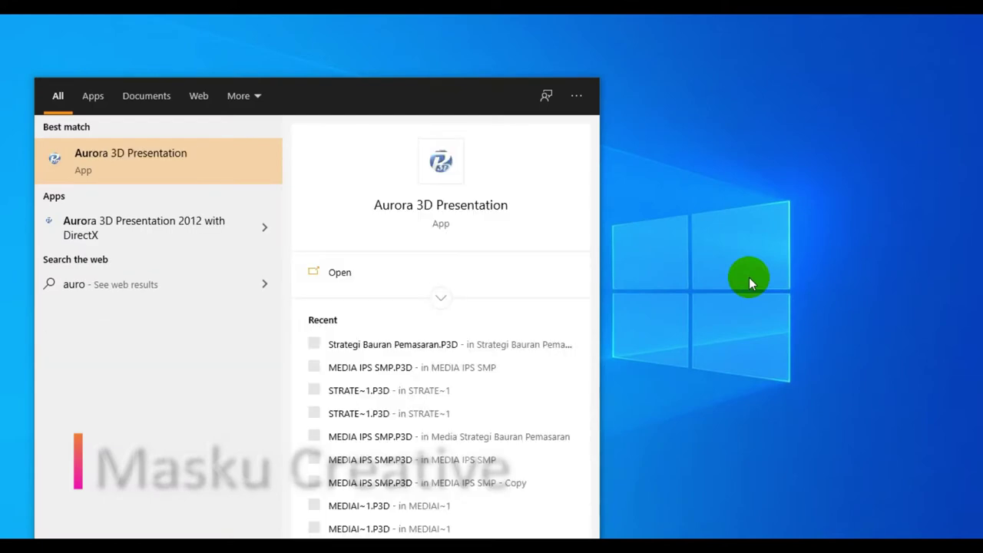
key("Return")
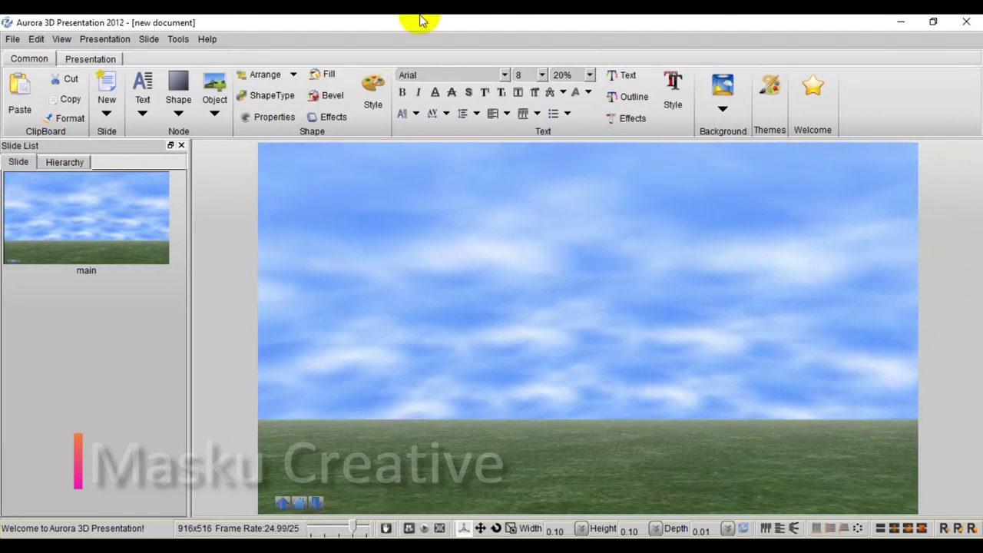
Dock the Interactive panel from the View menu and browse the Edit menu's commands.
left_click(62, 42)
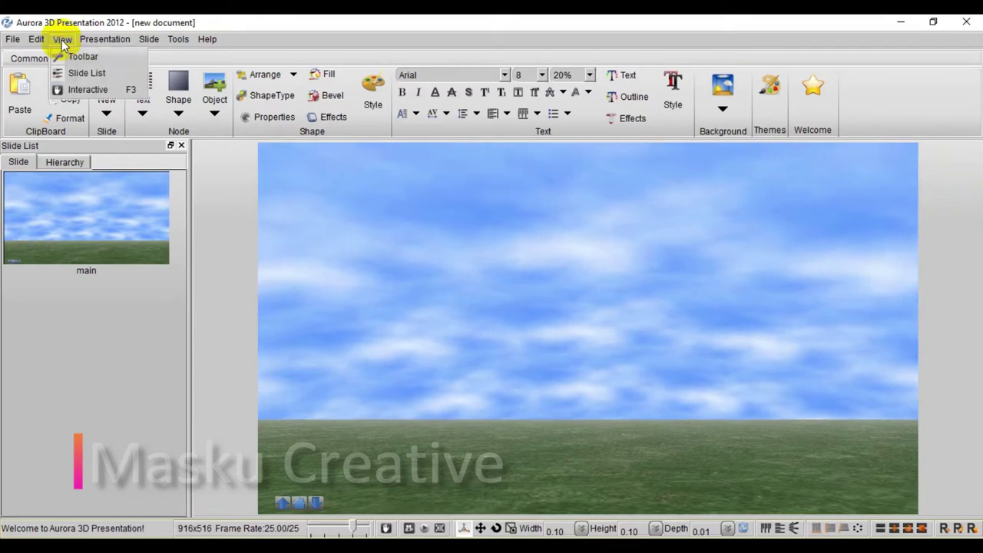
left_click(76, 90)
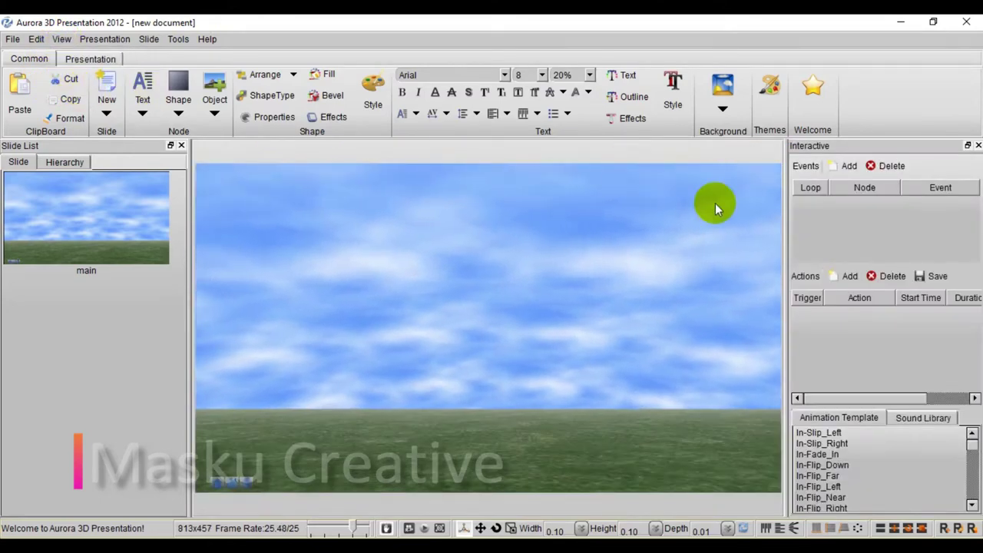
left_click(37, 40)
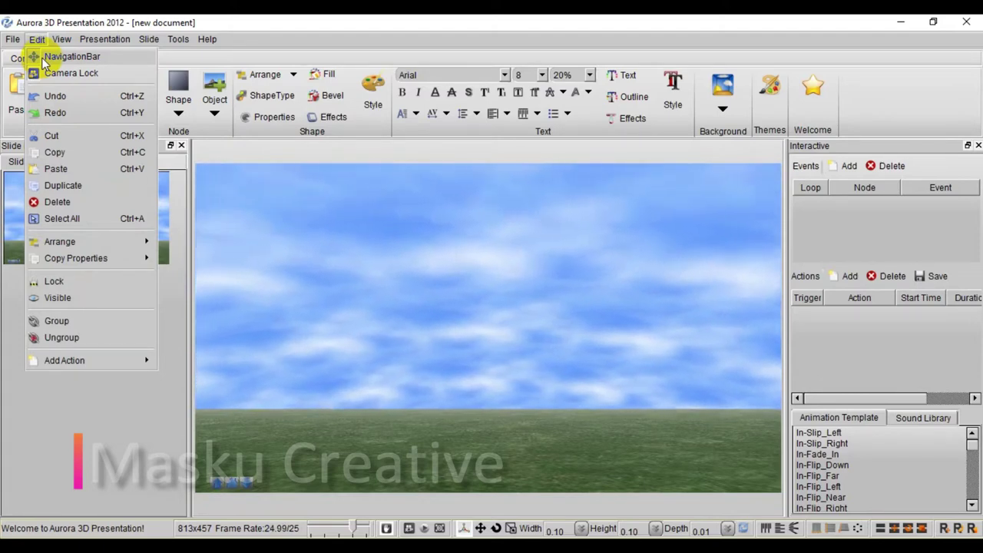
left_click(62, 54)
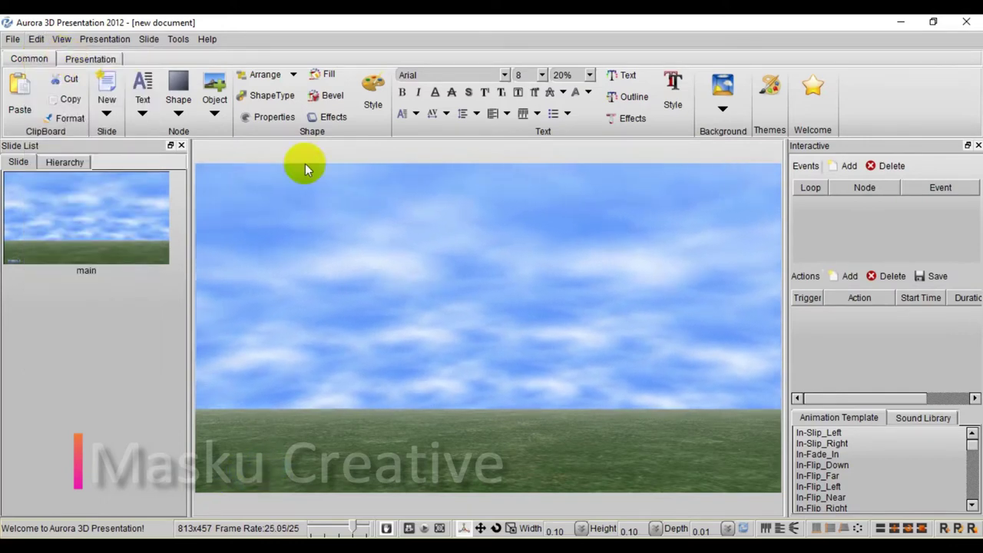
left_click(36, 40)
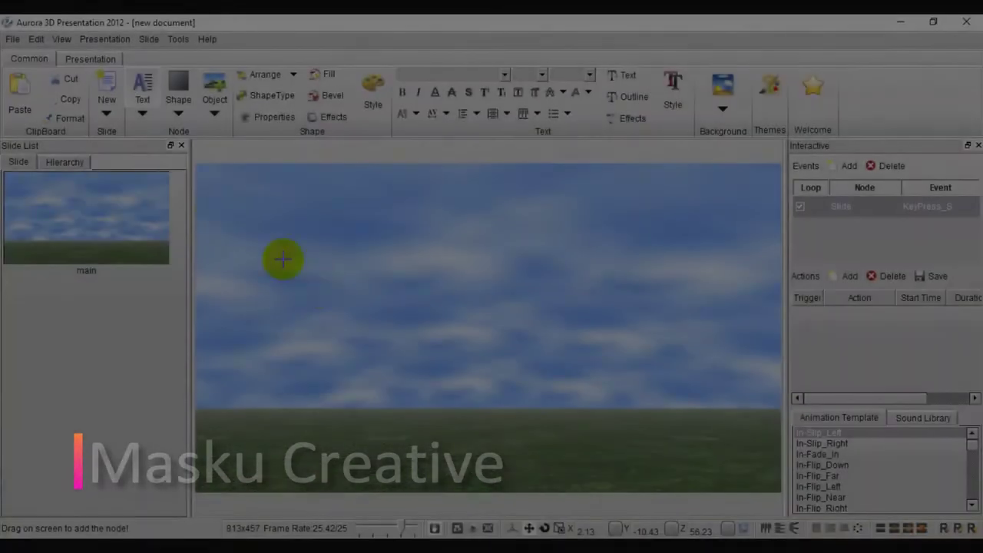
Add a text node in the sky reading 'Text 3D'.
left_click_drag(284, 259, 351, 300)
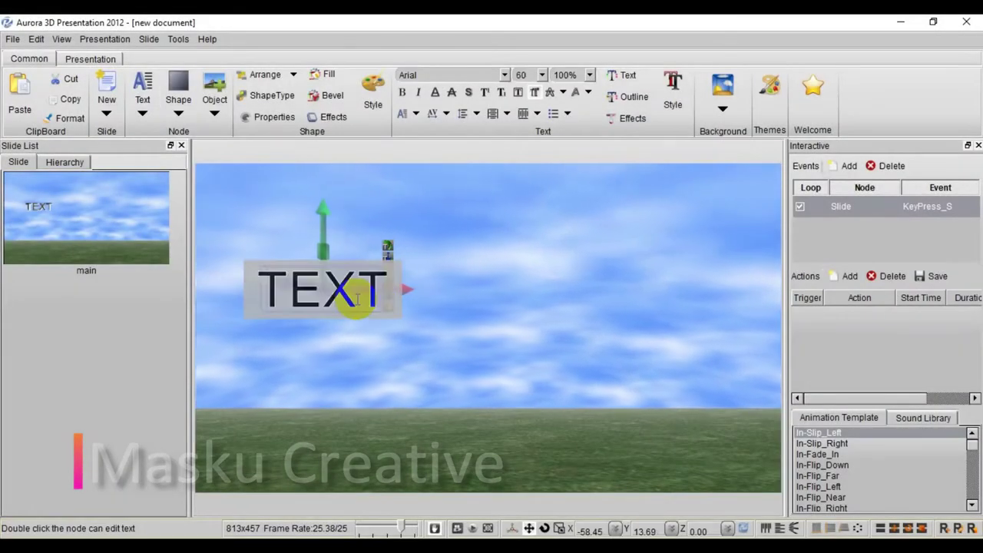
double_click(358, 300)
key("ctrl+a")
type("Te")
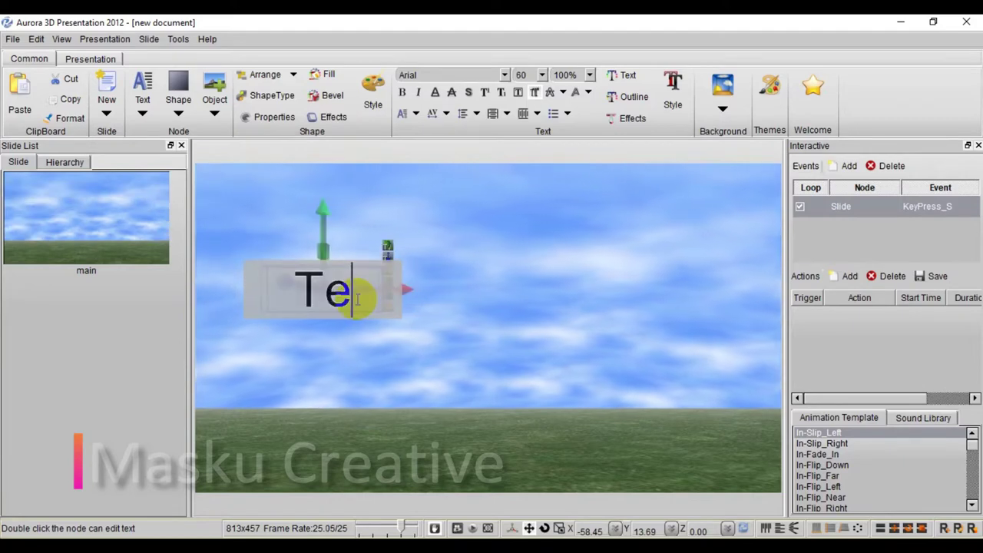
type("xt 3D")
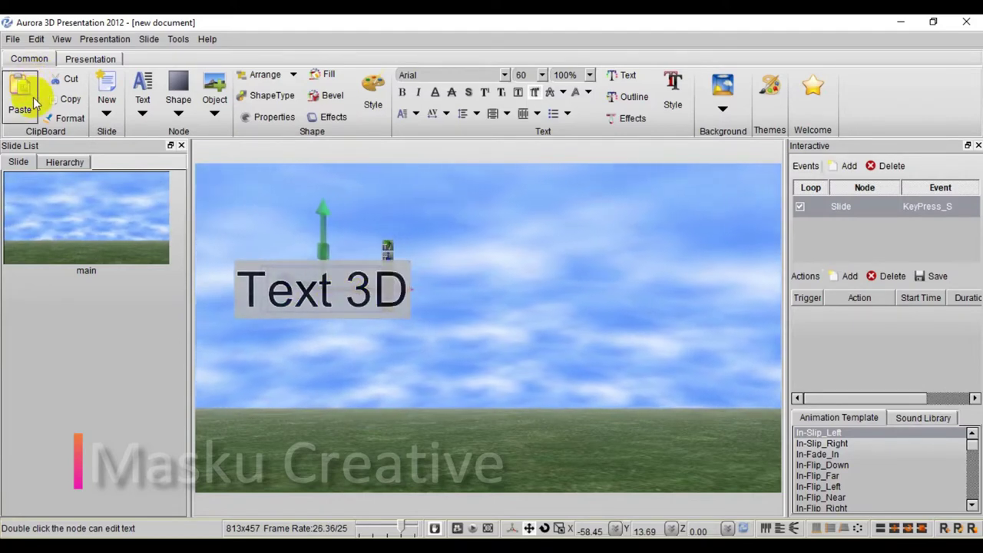
left_click(453, 213)
Centre Text 3D above the horizon and pull it toward the camera to enlarge it.
left_click(366, 287)
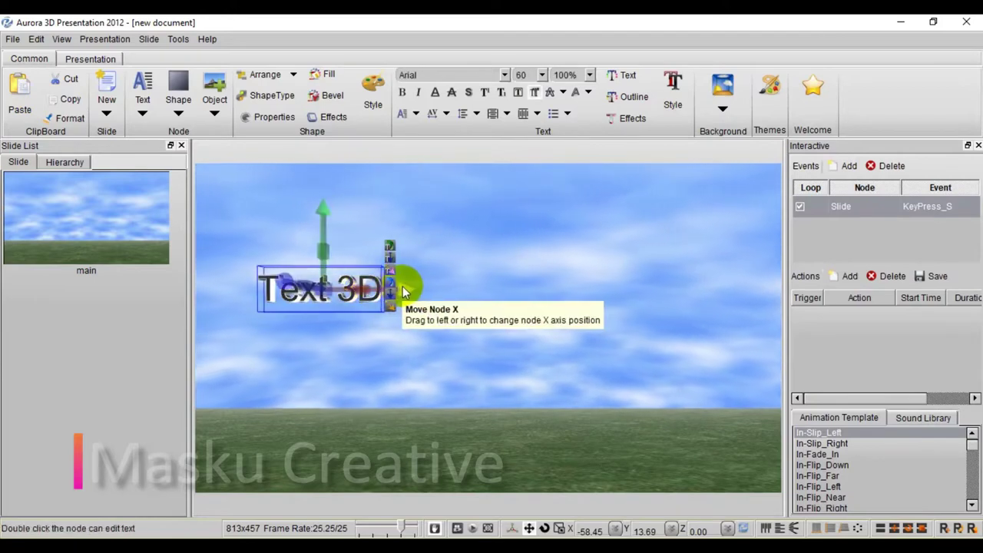
mouse_move(405, 290)
left_mouse_down()
mouse_move(581, 292)
mouse_move(504, 226)
mouse_move(494, 272)
mouse_move(749, 357)
left_mouse_up()
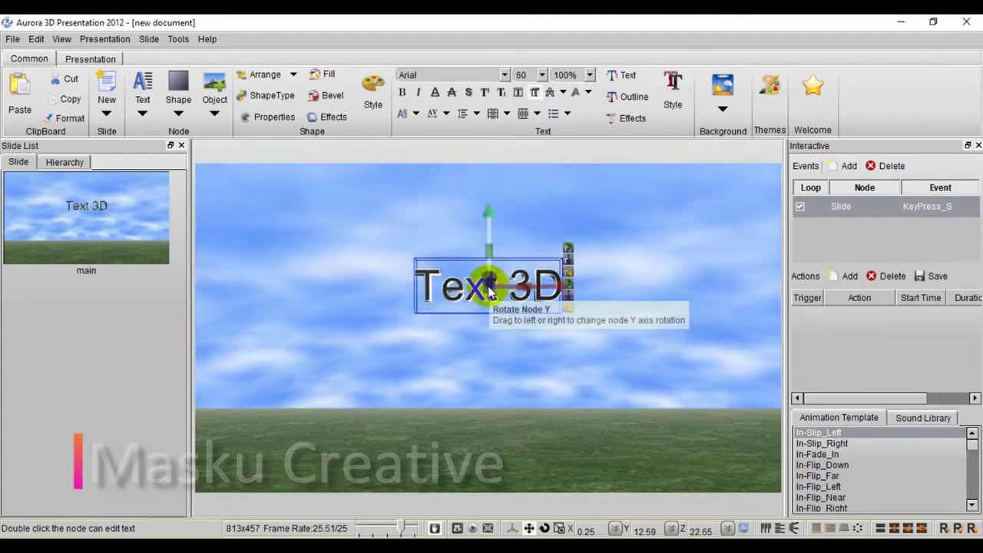
left_click_drag(489, 290, 626, 308)
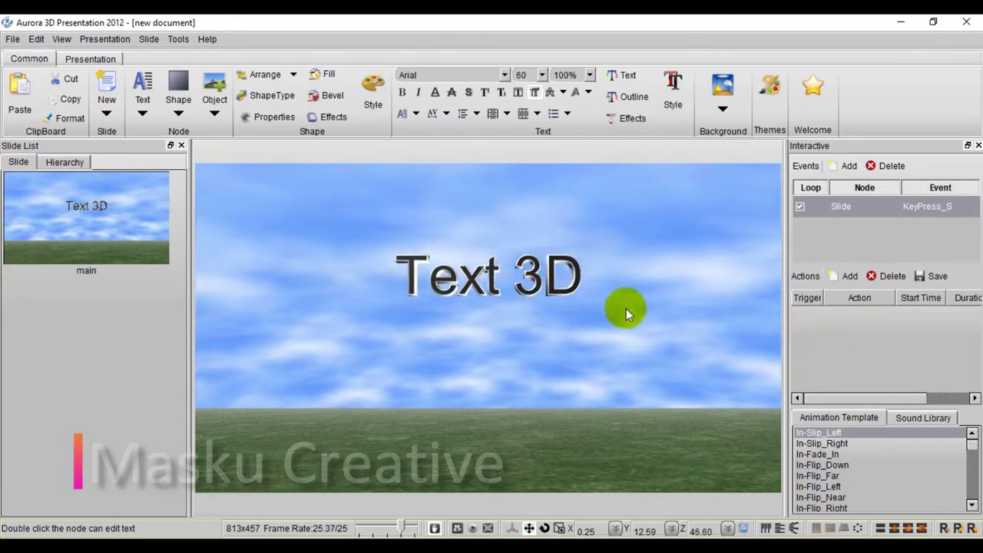
left_click_drag(487, 215, 498, 297)
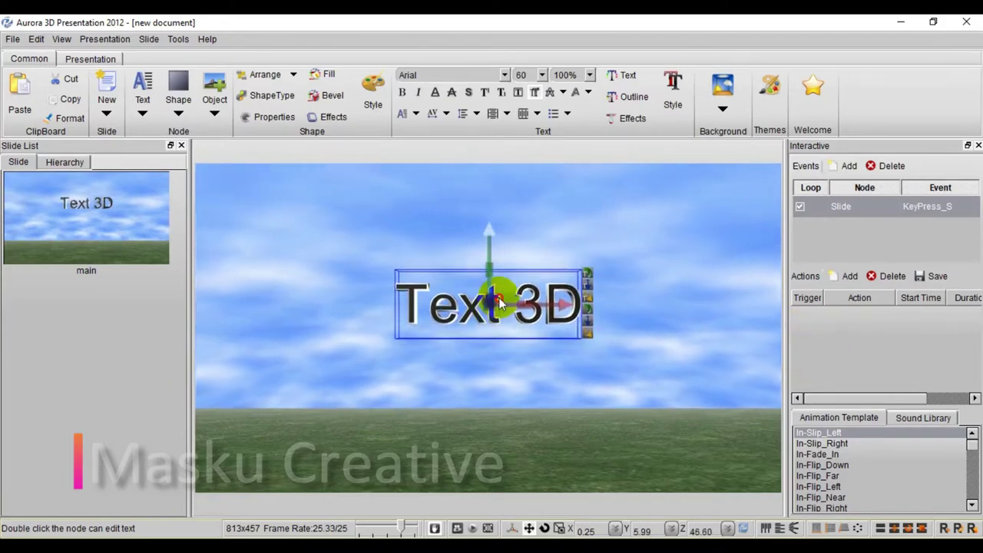
left_click_drag(487, 235, 491, 243)
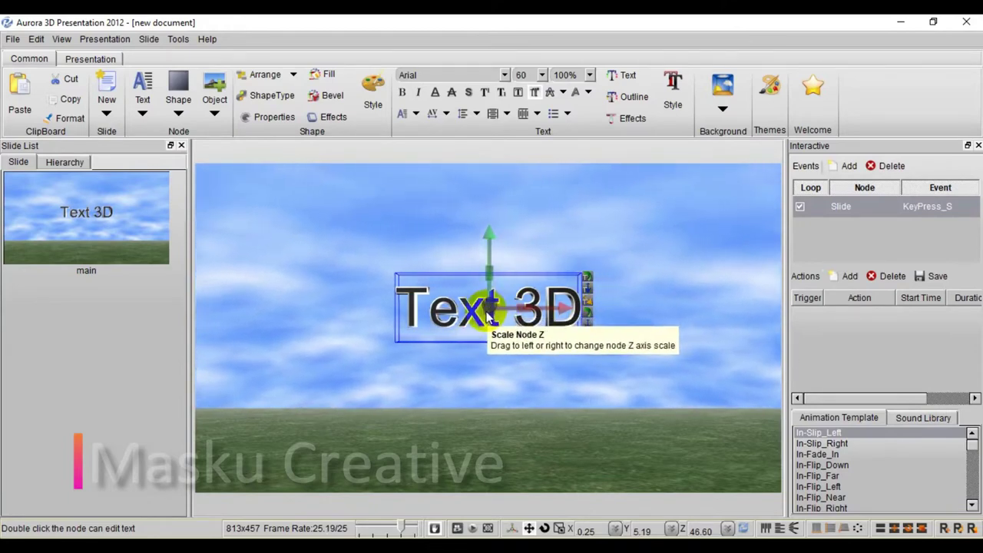
mouse_move(494, 295)
left_mouse_down()
mouse_move(780, 278)
mouse_move(768, 269)
left_mouse_up()
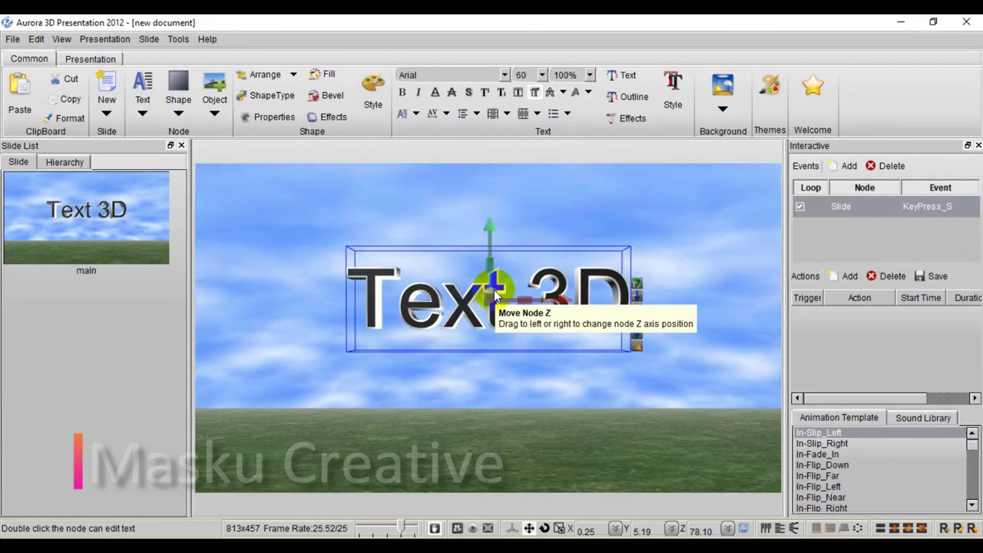
left_click_drag(495, 294, 565, 255)
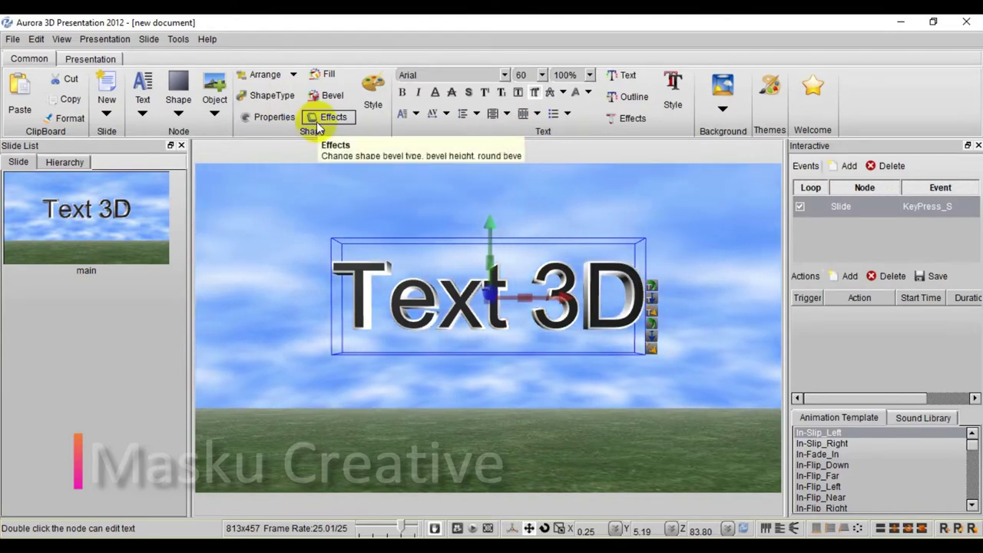
Colour the Text 3D letters yellow with a metallic gold texture, with Texture Animation settings showing.
left_click(628, 121)
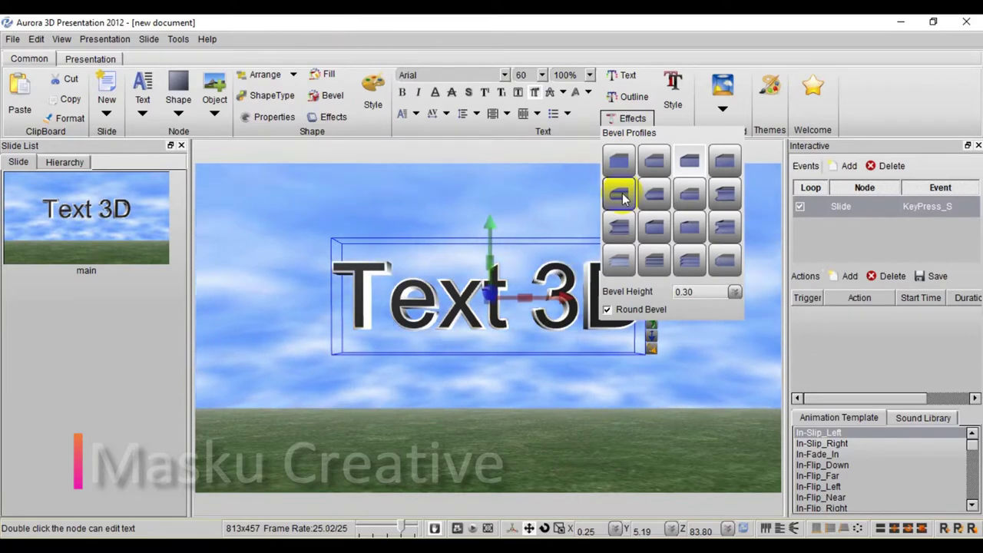
left_click(623, 80)
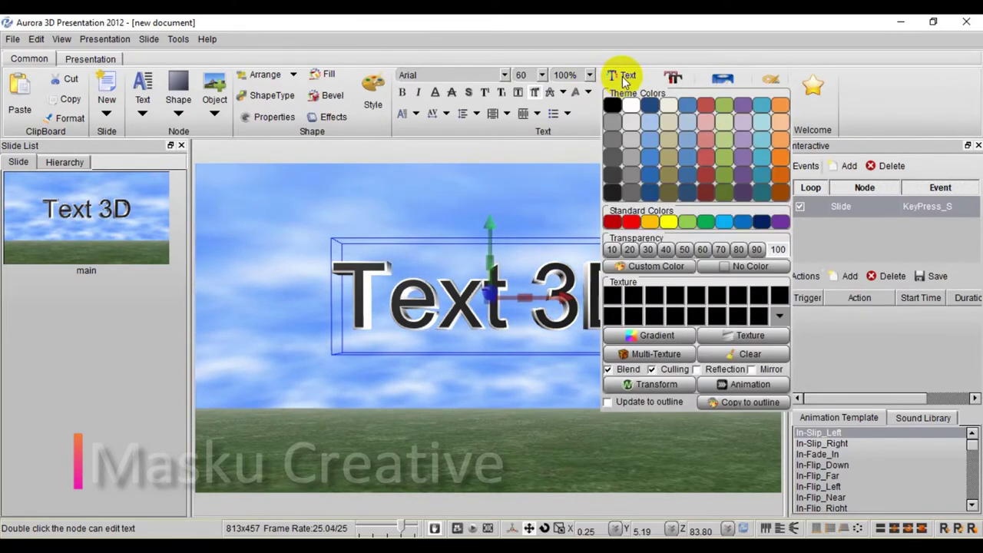
left_click(667, 223)
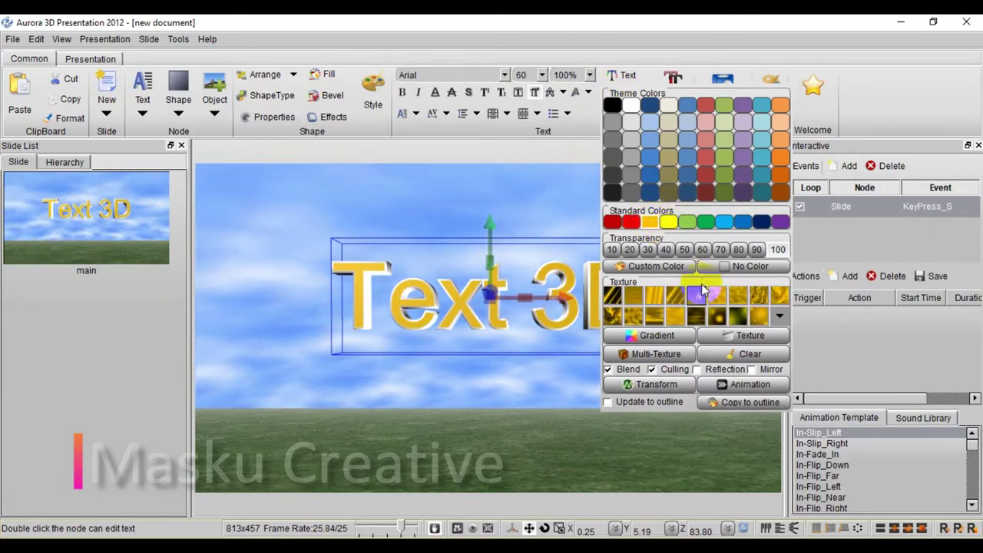
left_click(758, 298)
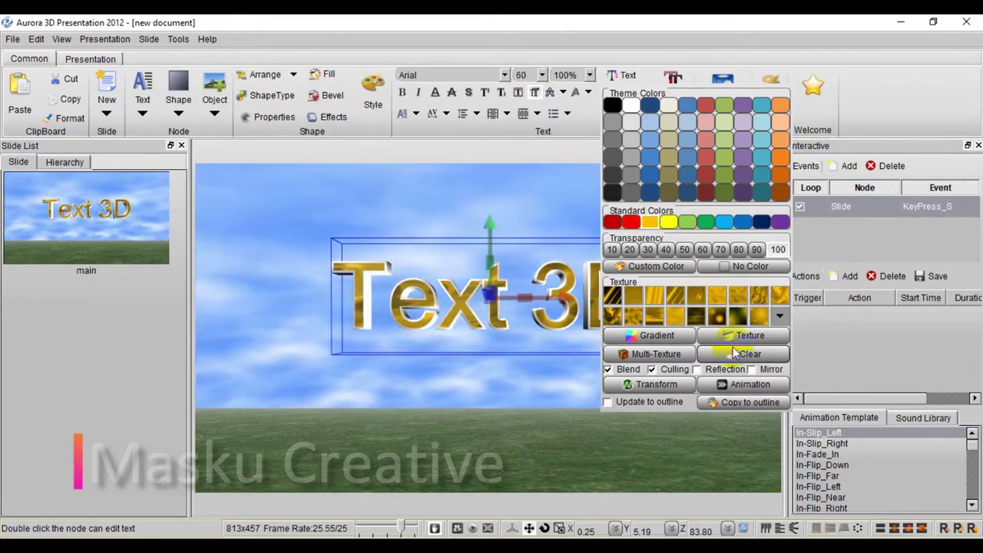
left_click(744, 387)
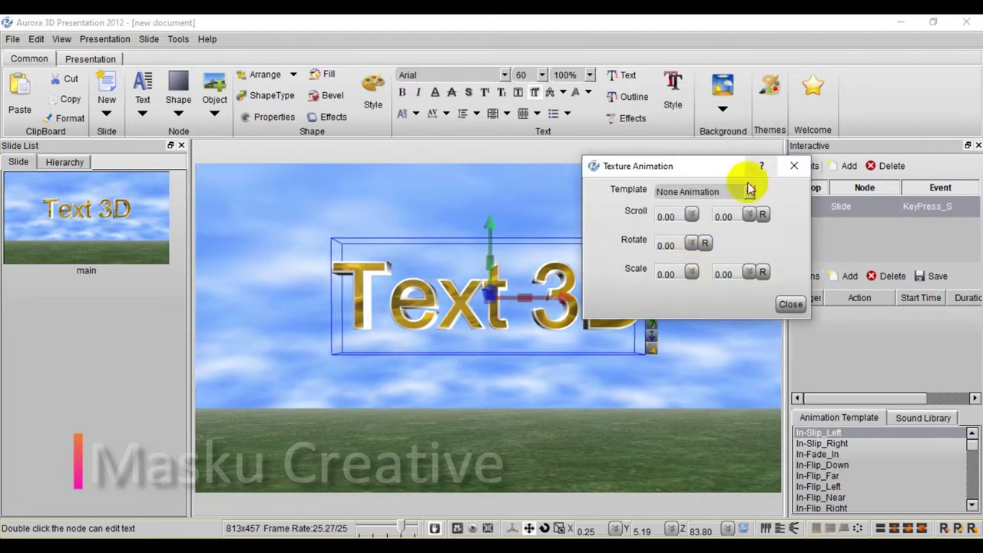
Set the gold texture's animation template to Rotate instead of Vertical scroll half, and angle the text.
left_click(749, 192)
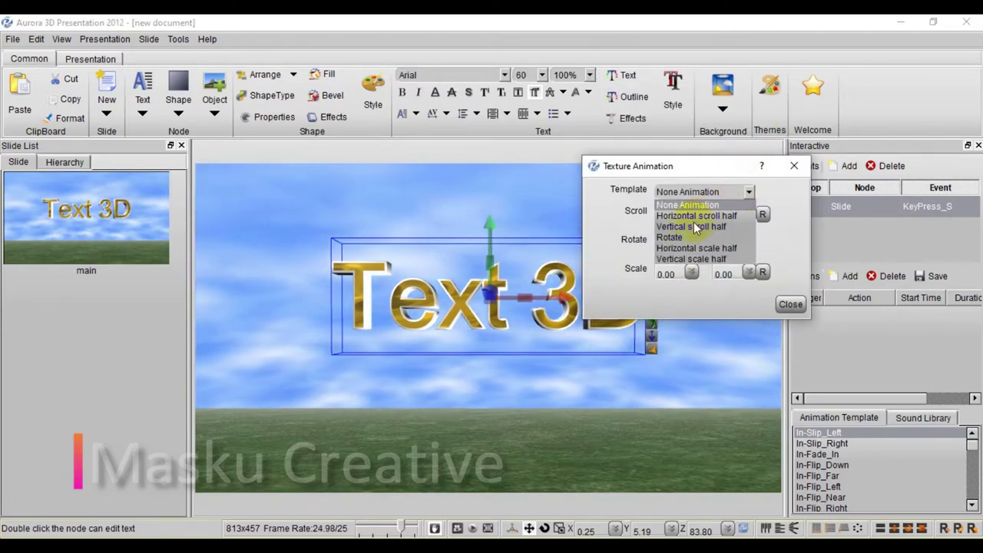
left_click(686, 228)
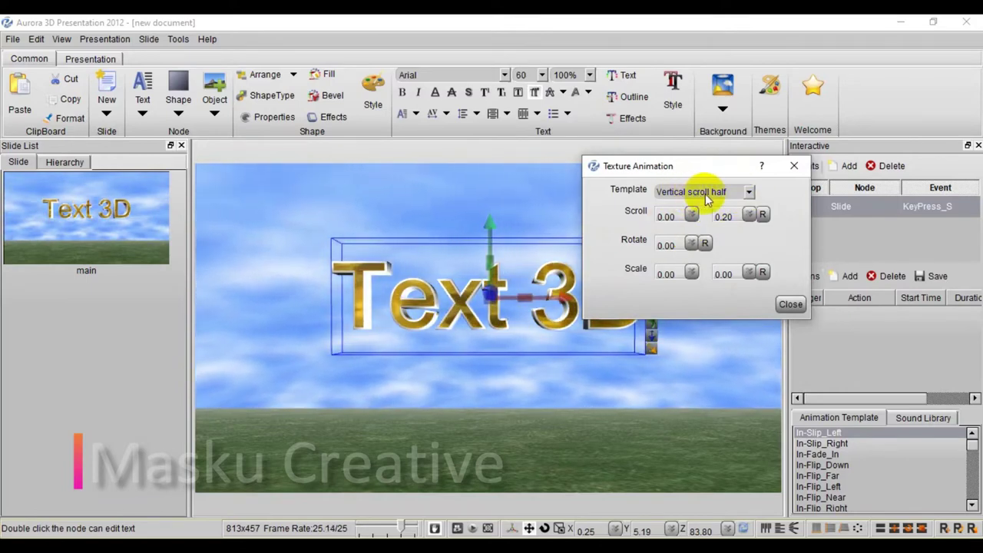
left_click(751, 191)
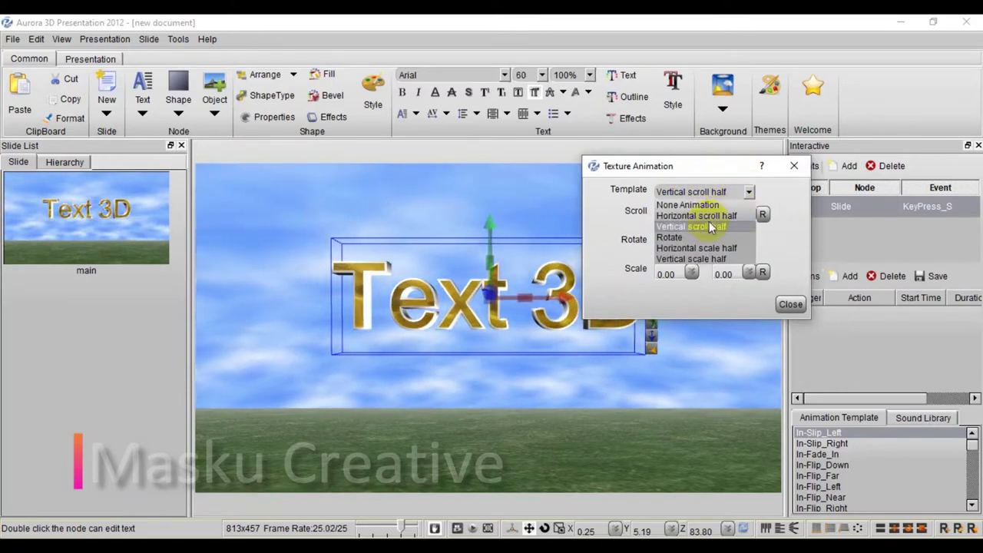
left_click(680, 239)
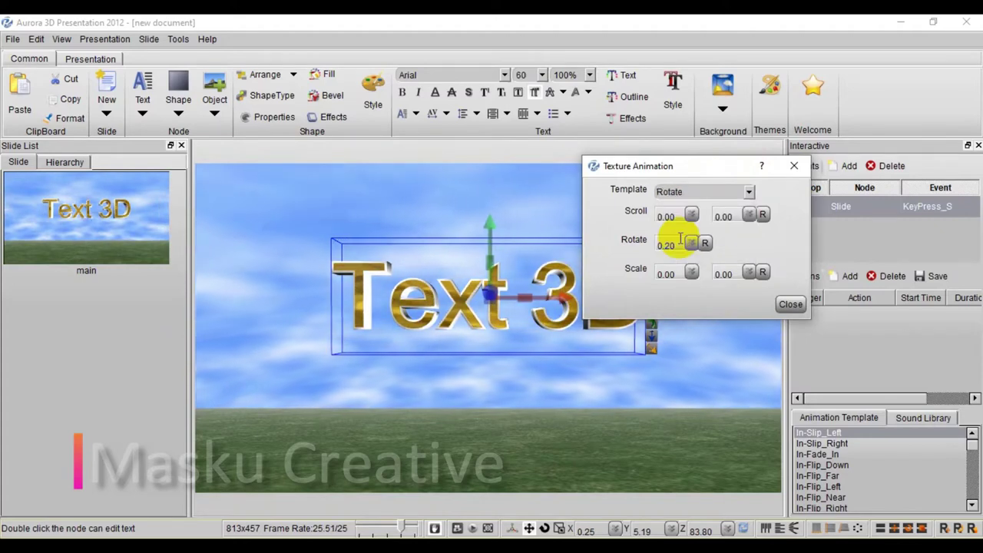
left_click(791, 305)
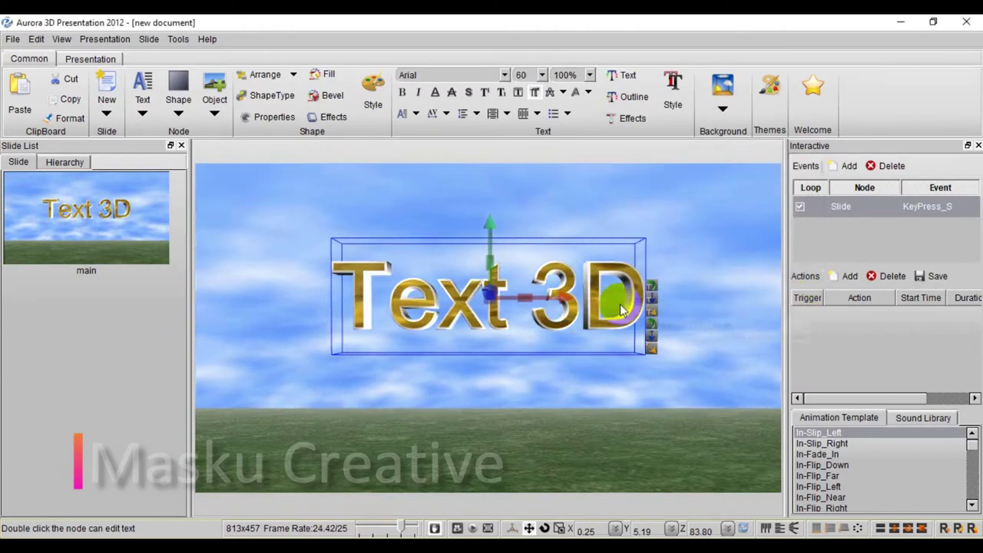
left_click_drag(474, 281, 469, 318)
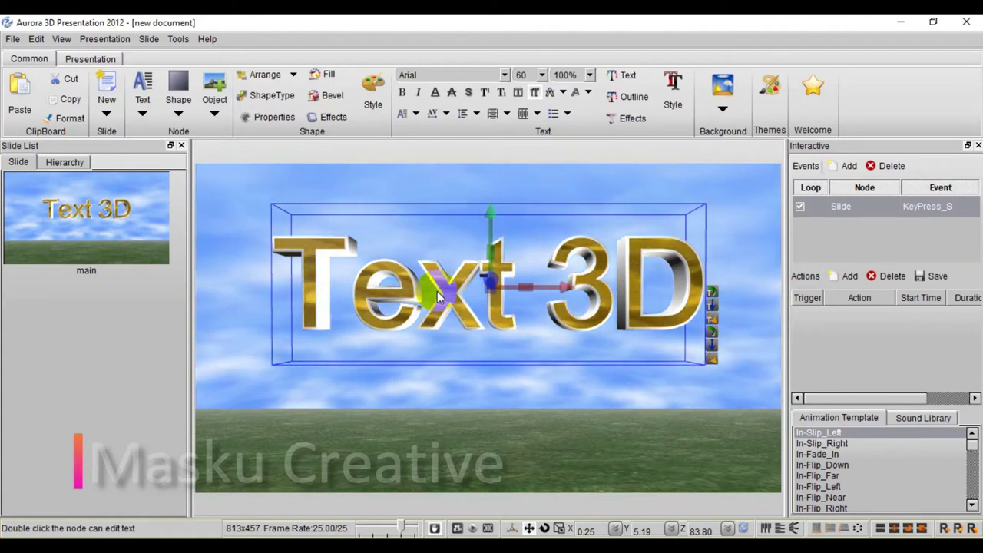
left_click(623, 75)
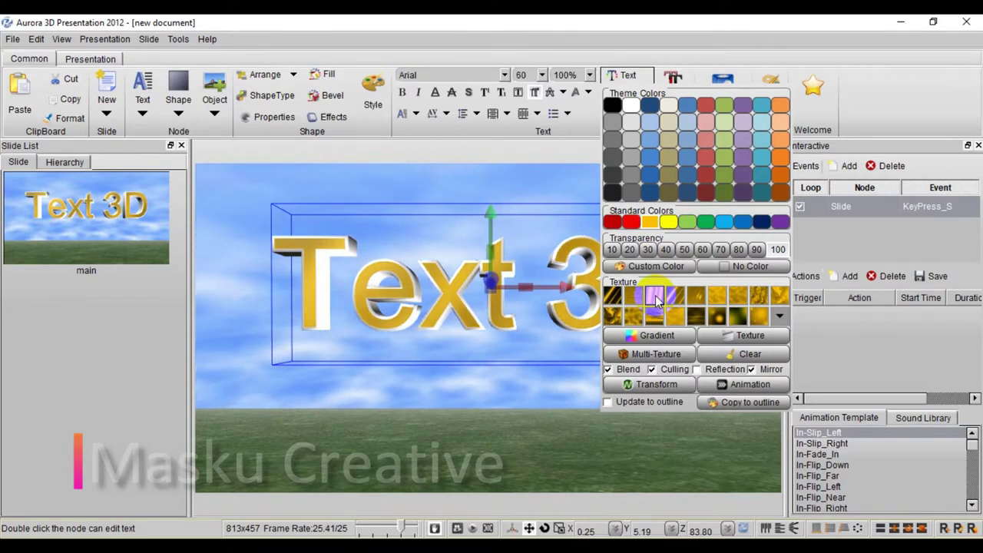
Try several gold textures on the Text 3D letters, then clear the texture.
left_click(613, 296)
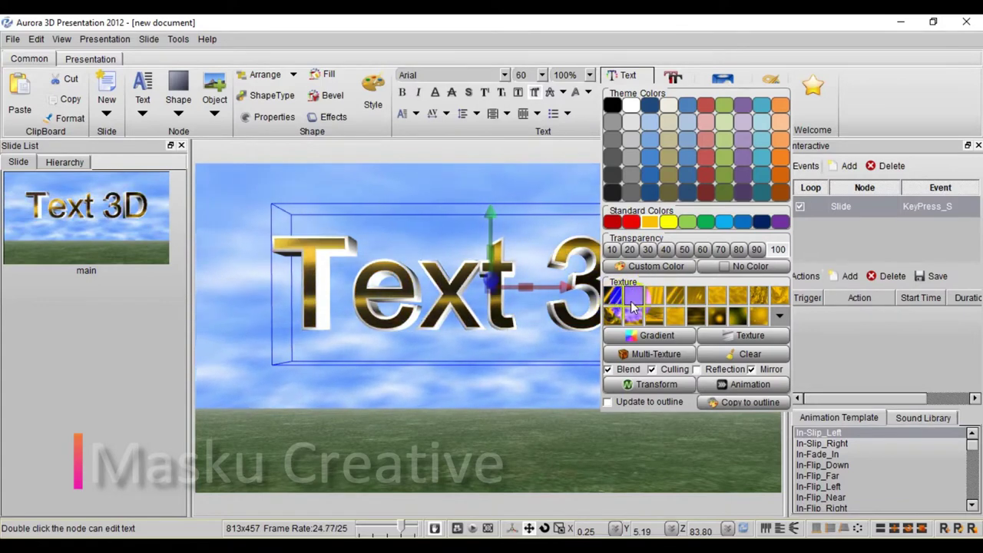
left_click(759, 298)
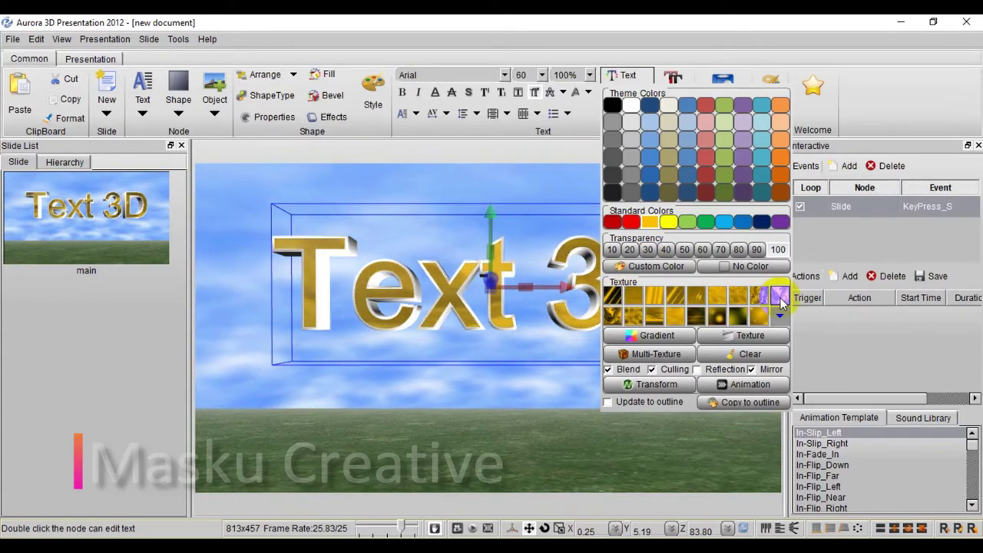
left_click(632, 320)
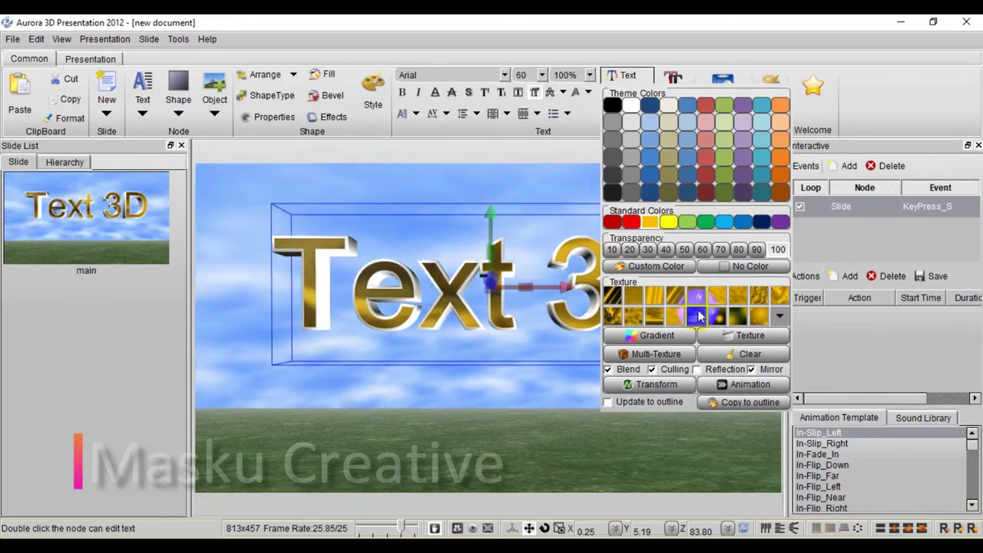
left_click(694, 298)
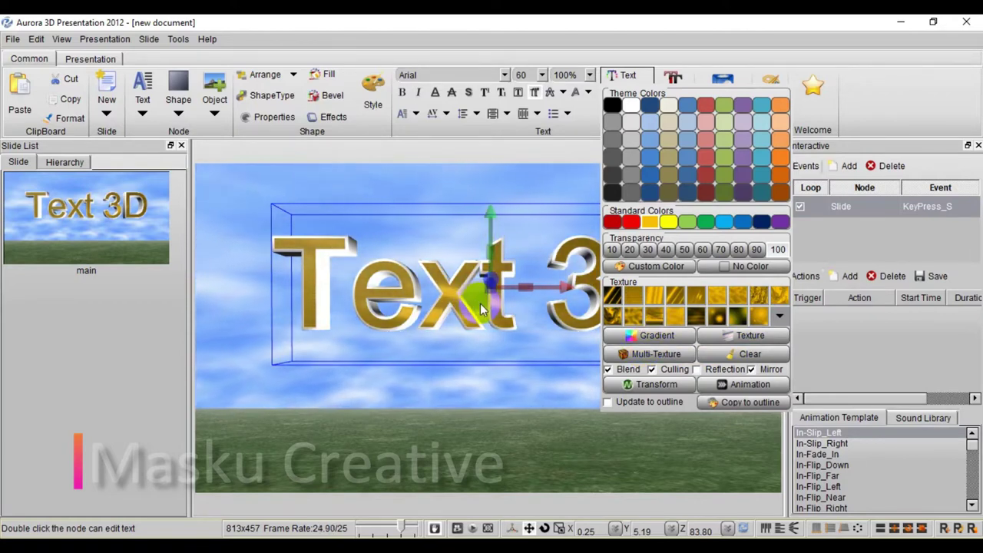
left_click(749, 354)
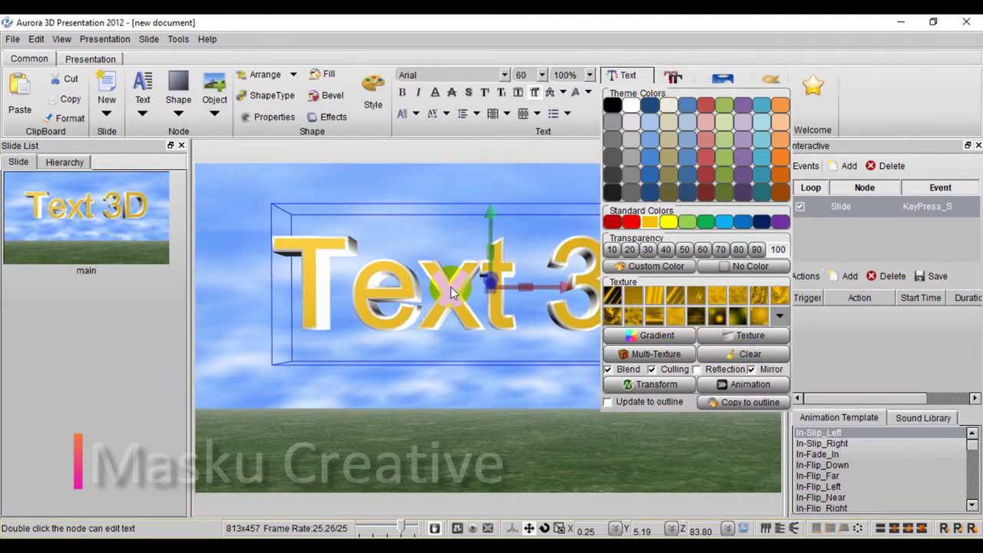
Make the letters yellow with a metallic gold texture, blending on, copied to the outline.
left_click(705, 158)
left_click(655, 223)
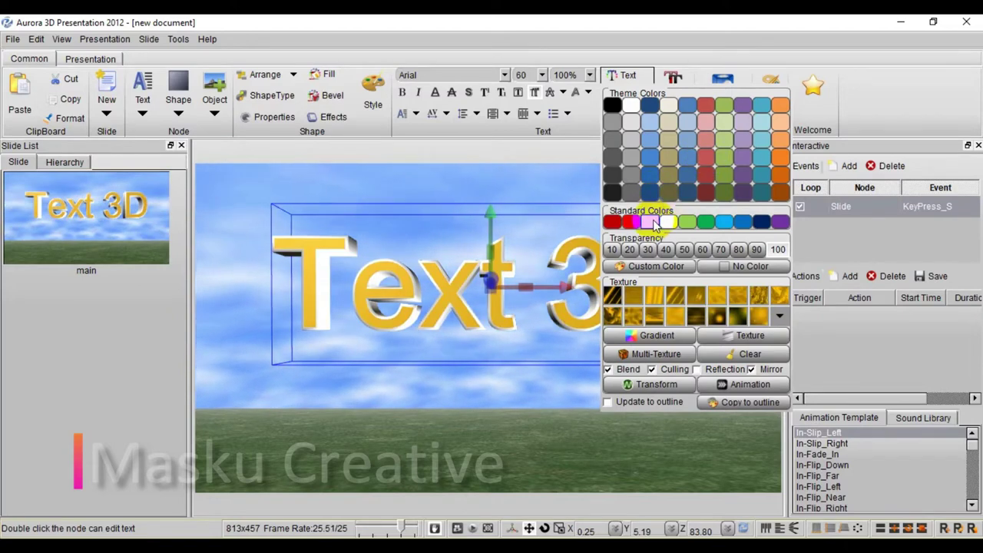
left_click(731, 302)
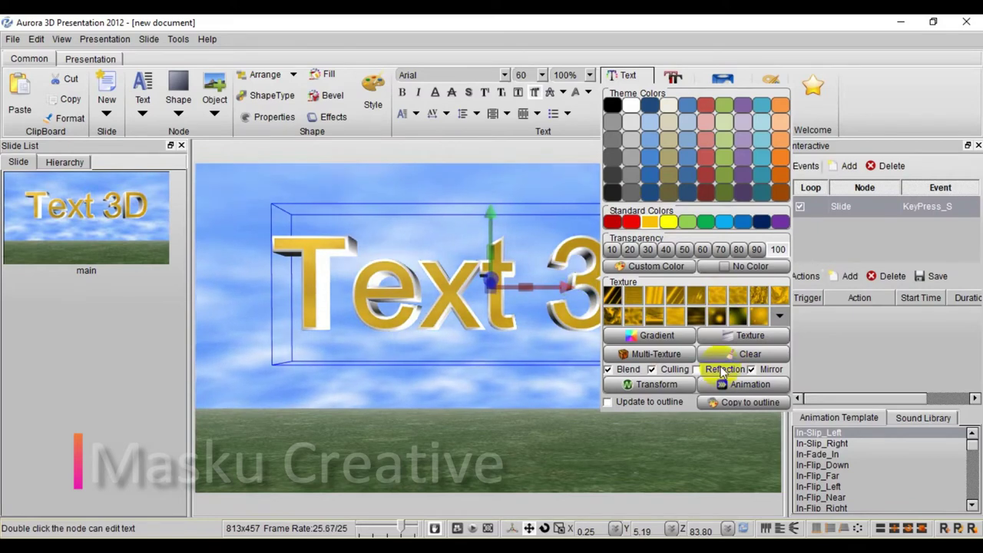
left_click(608, 369)
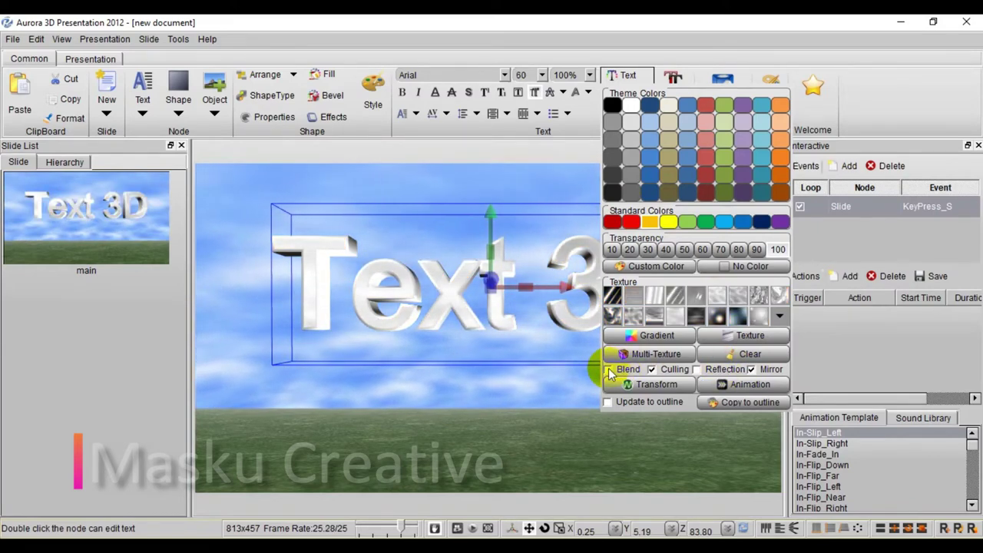
left_click(608, 369)
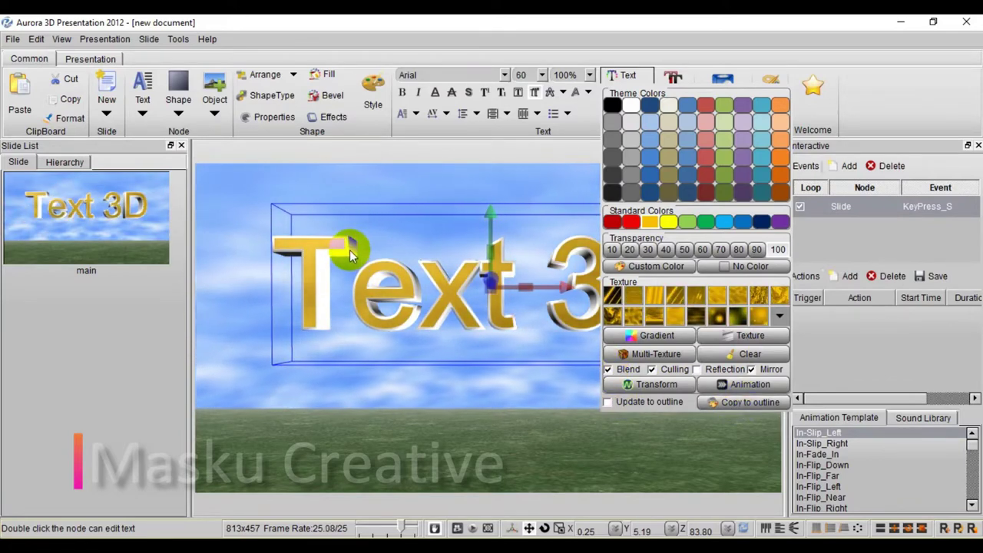
left_click(619, 411)
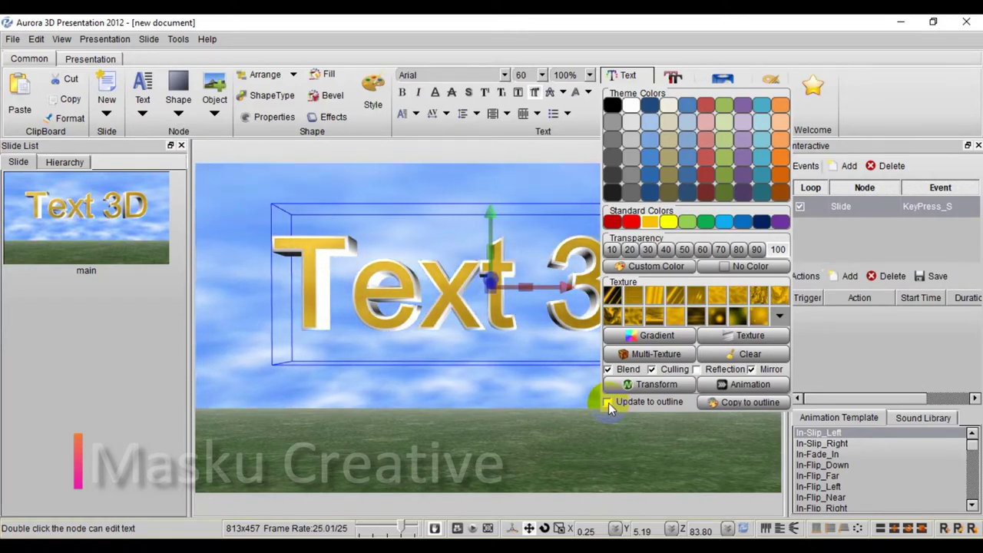
left_click(626, 77)
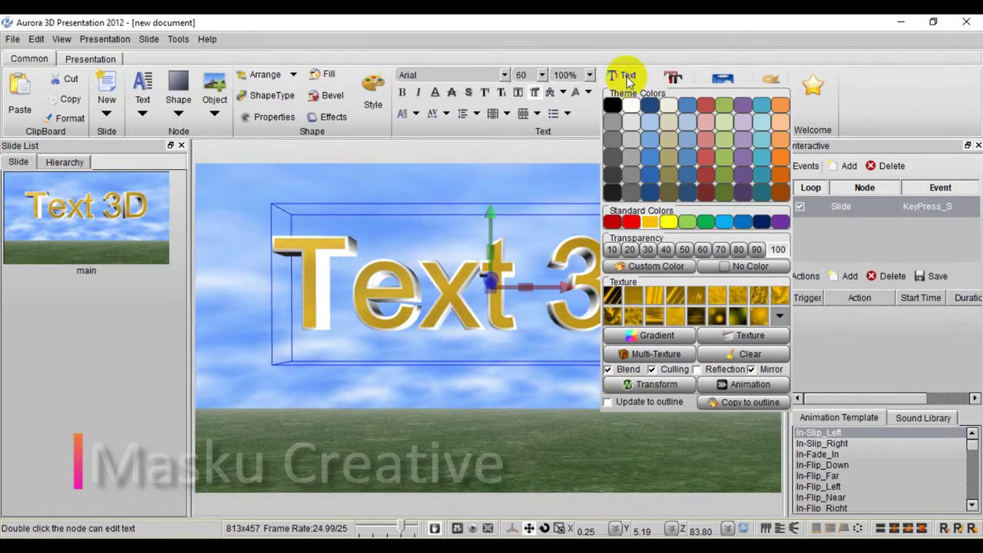
Make the Text 3D outline red.
left_click(383, 320)
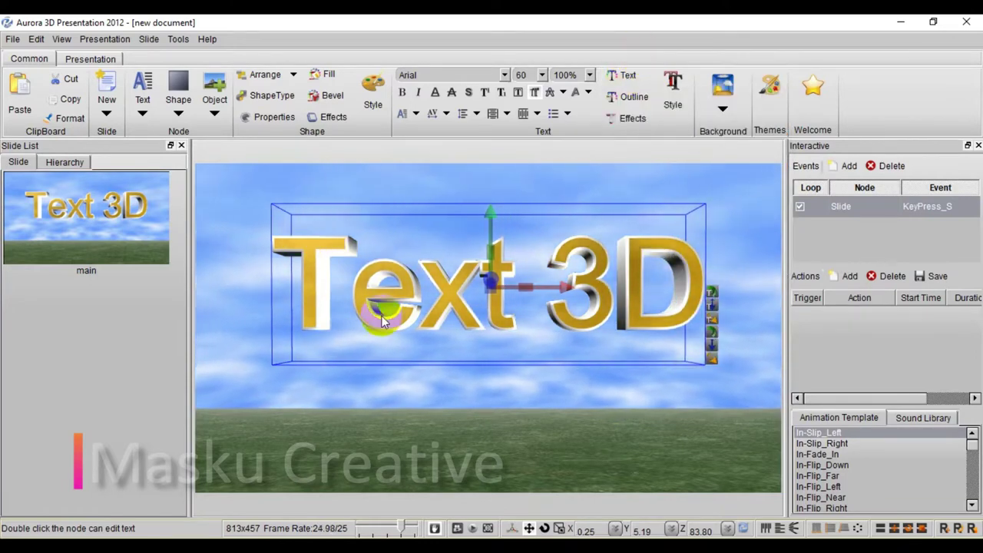
left_click(623, 97)
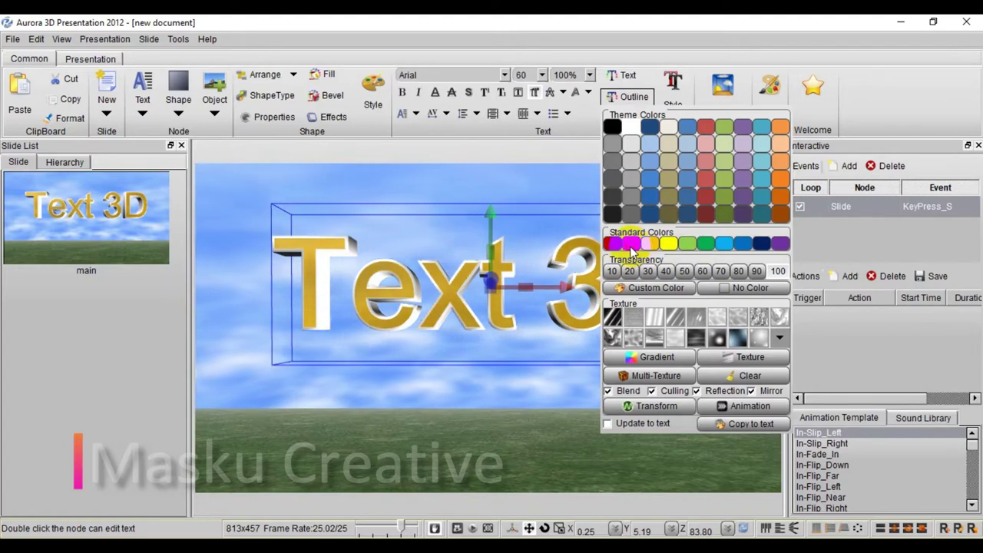
left_click(631, 246)
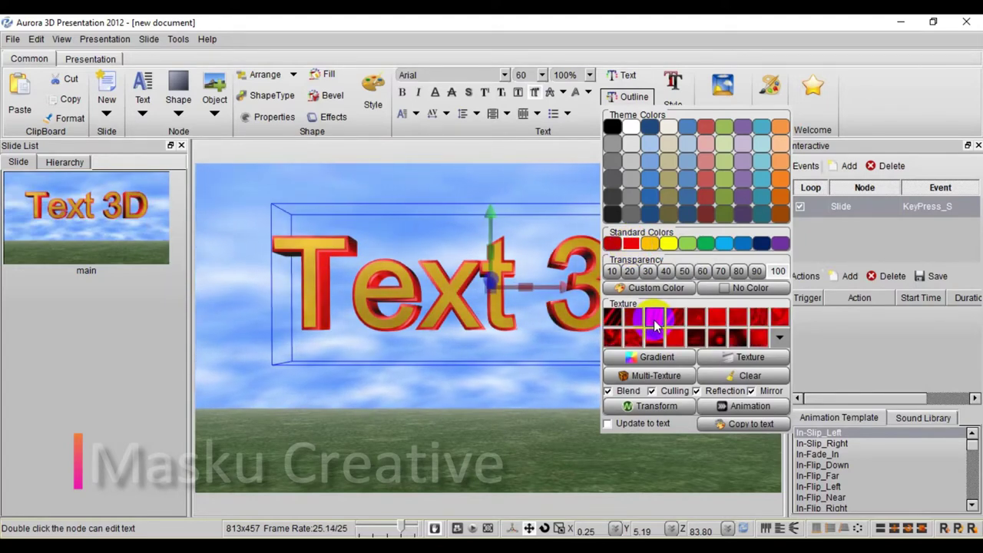
Set the outline texture animation to Rotate at 0.20.
left_click(740, 407)
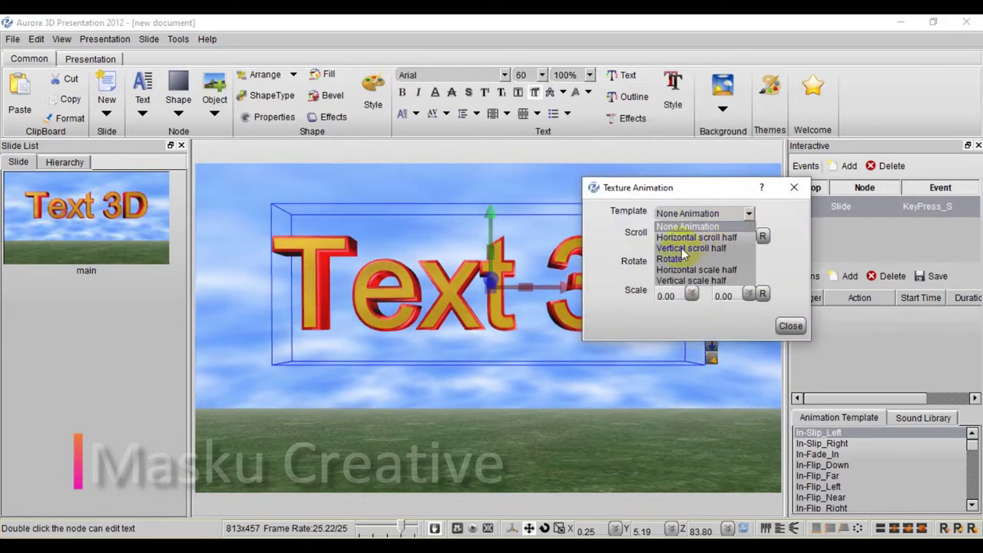
left_click(682, 249)
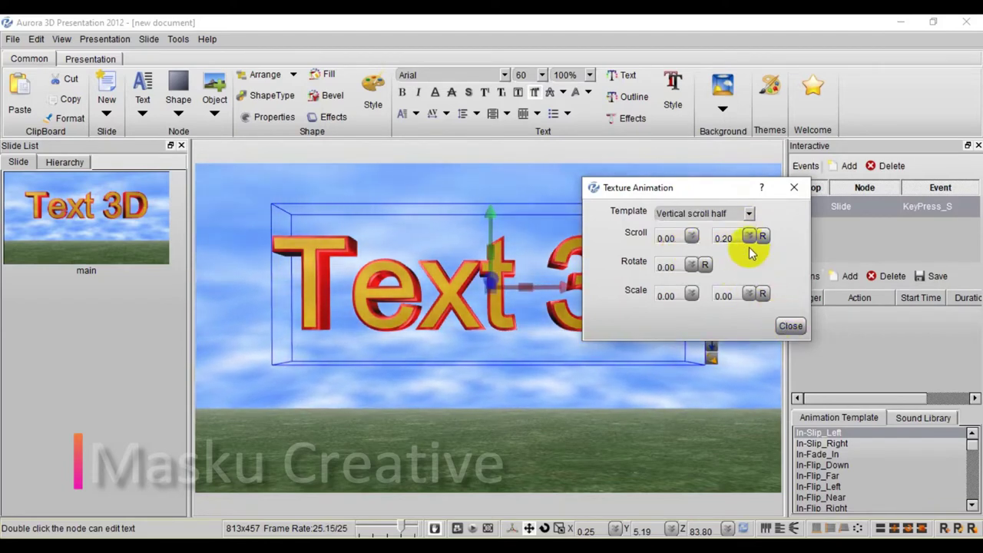
left_click(748, 213)
left_click(672, 261)
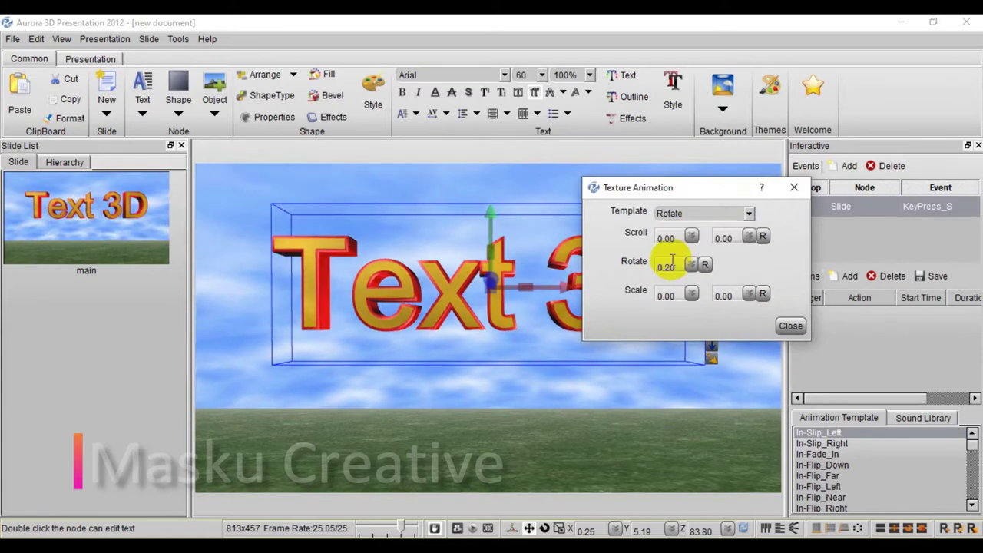
left_click(787, 325)
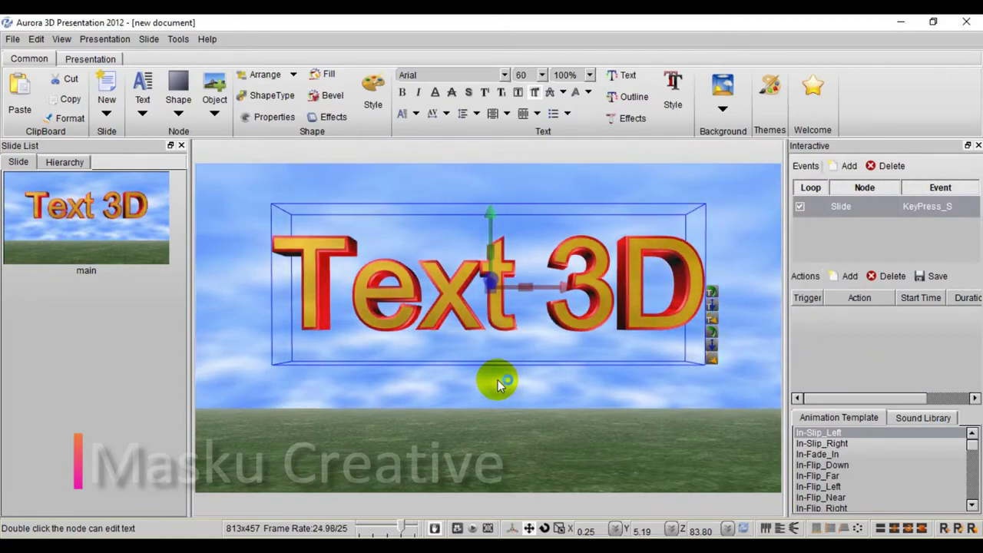
Try several bevel profiles on the Text 3D title and view it at an angle.
left_click(640, 122)
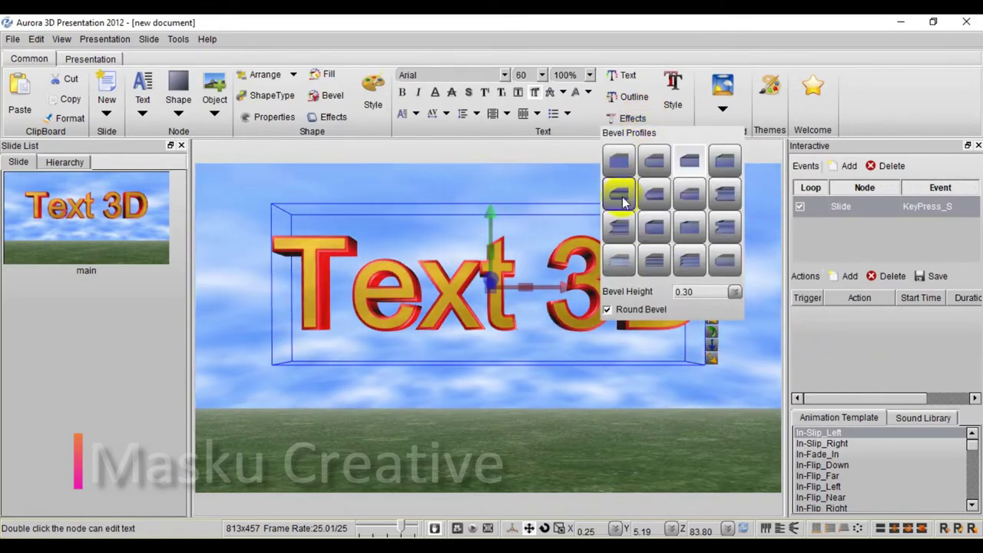
left_click(693, 200)
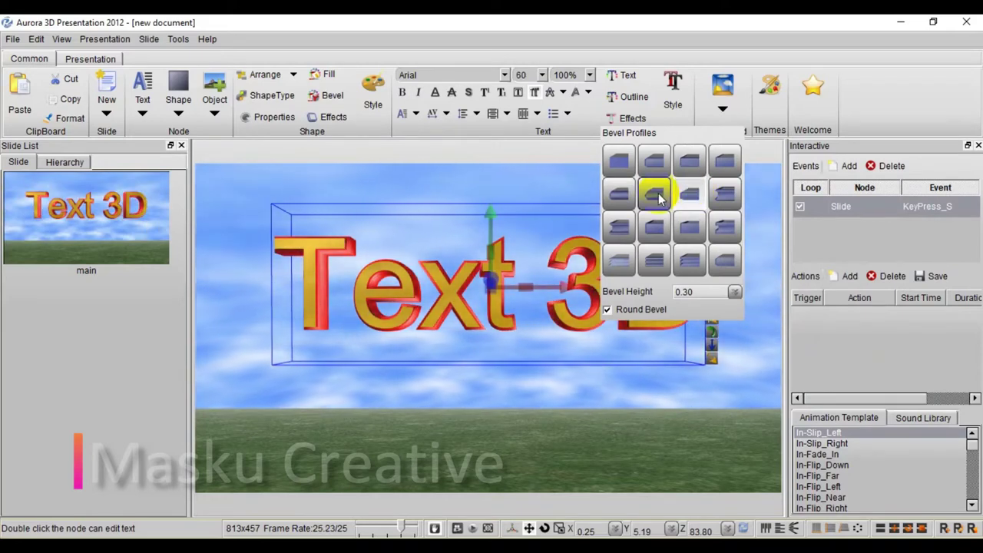
left_click(658, 193)
left_click(624, 195)
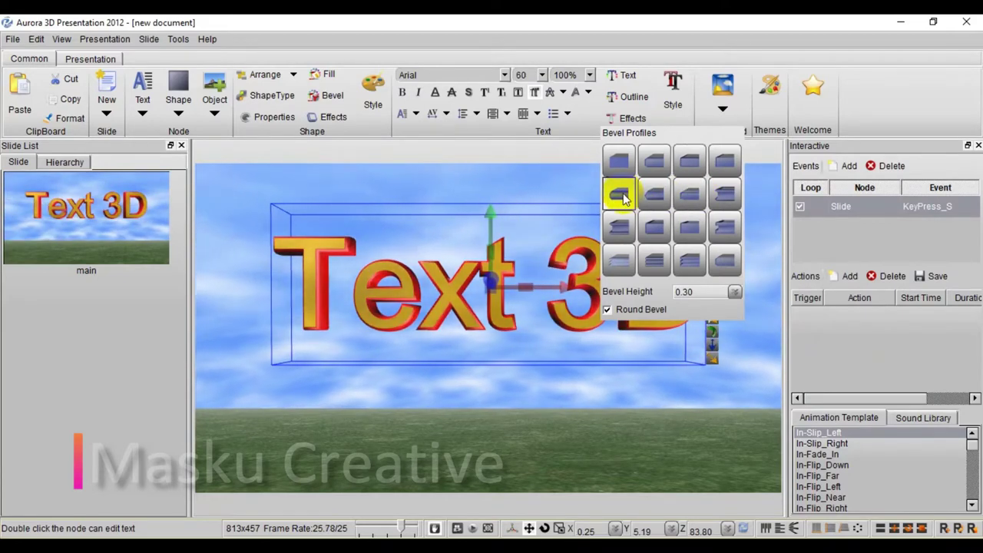
left_click(725, 164)
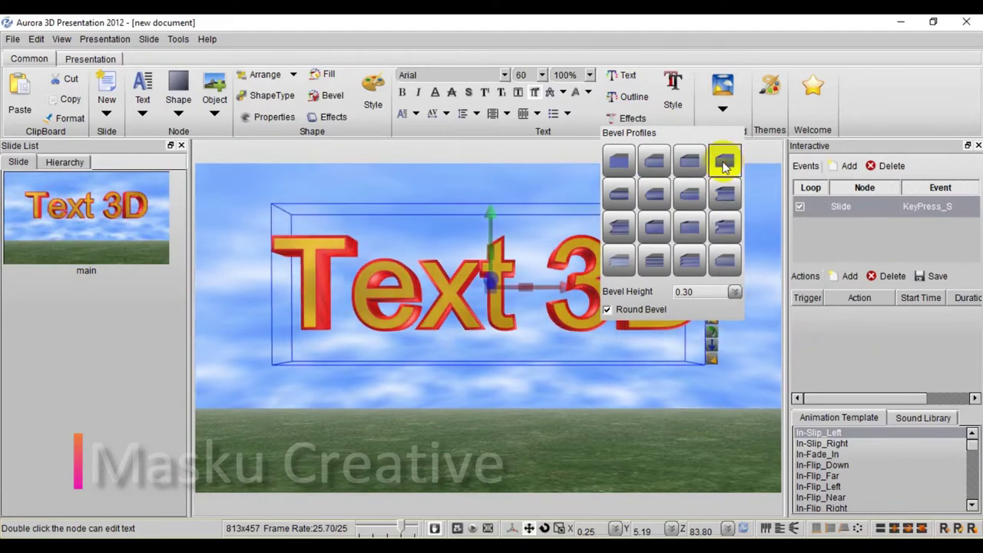
left_click(725, 196)
left_click(482, 235)
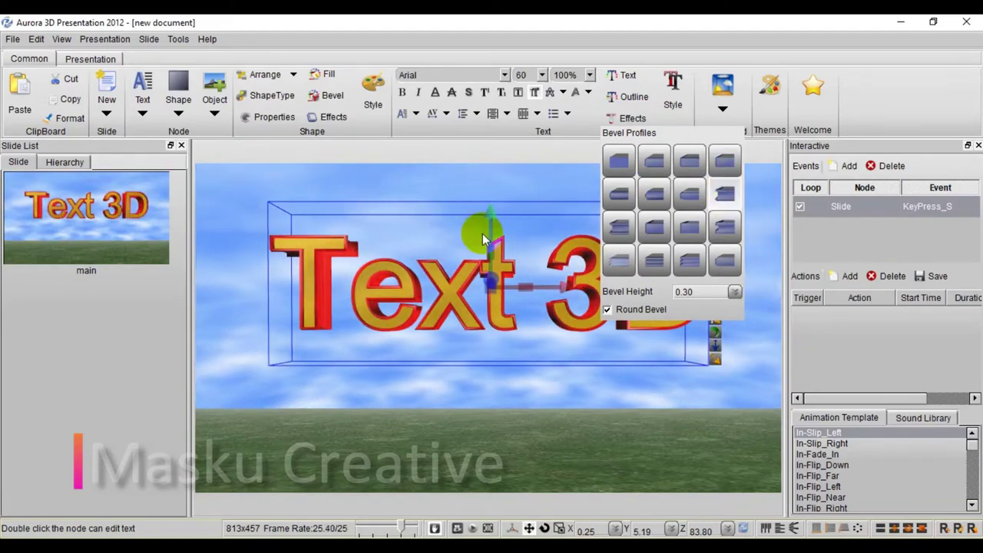
mouse_move(436, 244)
left_mouse_down()
mouse_move(459, 275)
mouse_move(404, 275)
mouse_move(572, 303)
mouse_move(616, 292)
mouse_move(596, 310)
mouse_move(747, 296)
mouse_move(698, 292)
mouse_move(614, 321)
mouse_move(640, 292)
mouse_move(662, 299)
mouse_move(609, 232)
mouse_move(621, 329)
mouse_move(509, 226)
mouse_move(520, 373)
mouse_move(673, 308)
mouse_move(486, 330)
mouse_move(583, 341)
mouse_move(438, 354)
mouse_move(415, 372)
mouse_move(501, 358)
mouse_move(466, 358)
mouse_move(529, 329)
mouse_move(500, 410)
mouse_move(537, 383)
mouse_move(642, 367)
mouse_move(626, 345)
mouse_move(555, 373)
mouse_move(340, 362)
mouse_move(378, 306)
mouse_move(467, 400)
mouse_move(516, 368)
mouse_move(527, 405)
mouse_move(546, 372)
mouse_move(499, 326)
mouse_move(649, 429)
mouse_move(519, 290)
mouse_move(535, 281)
mouse_move(487, 211)
left_mouse_up()
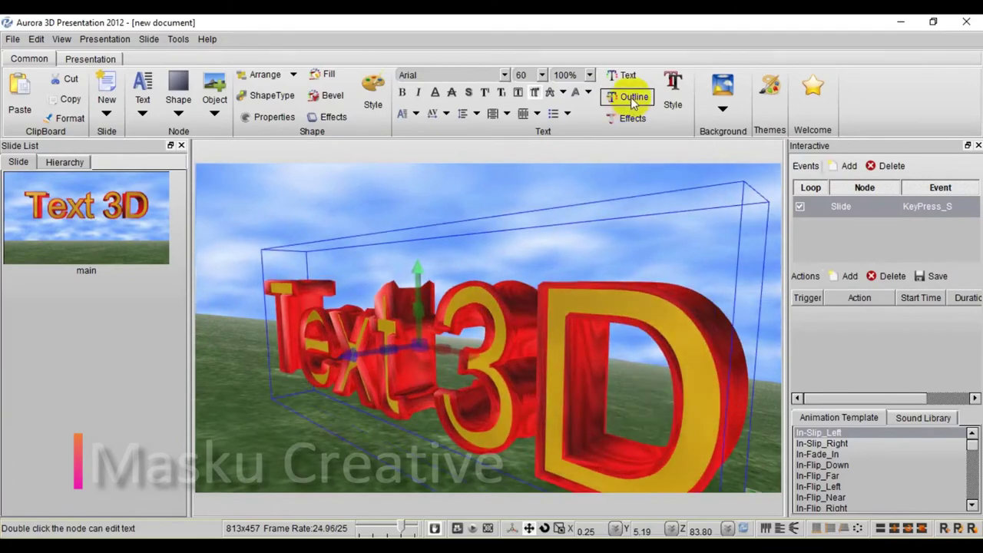
Apply a layered bevel profile and orbit the camera to a tilted view of the text.
left_click(633, 120)
left_click(724, 261)
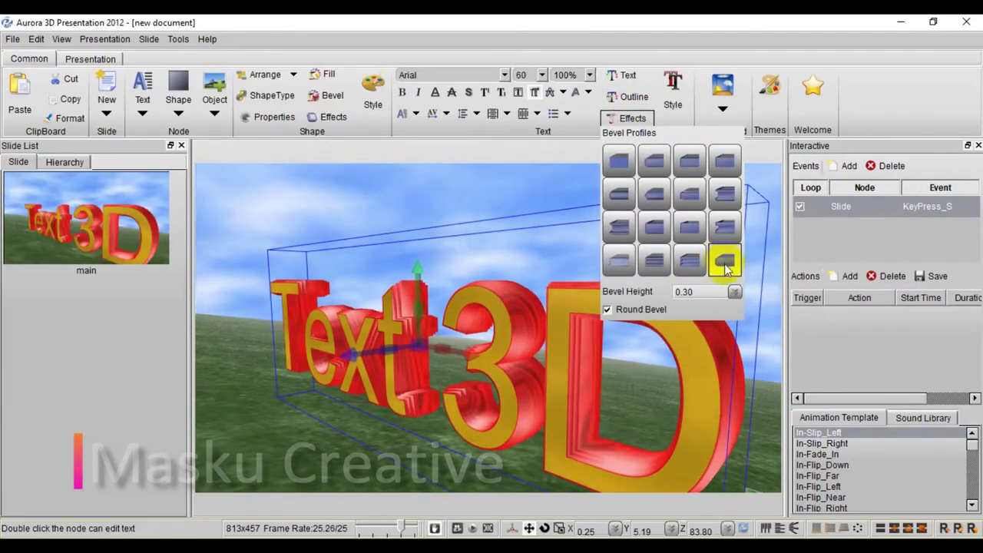
left_click(662, 261)
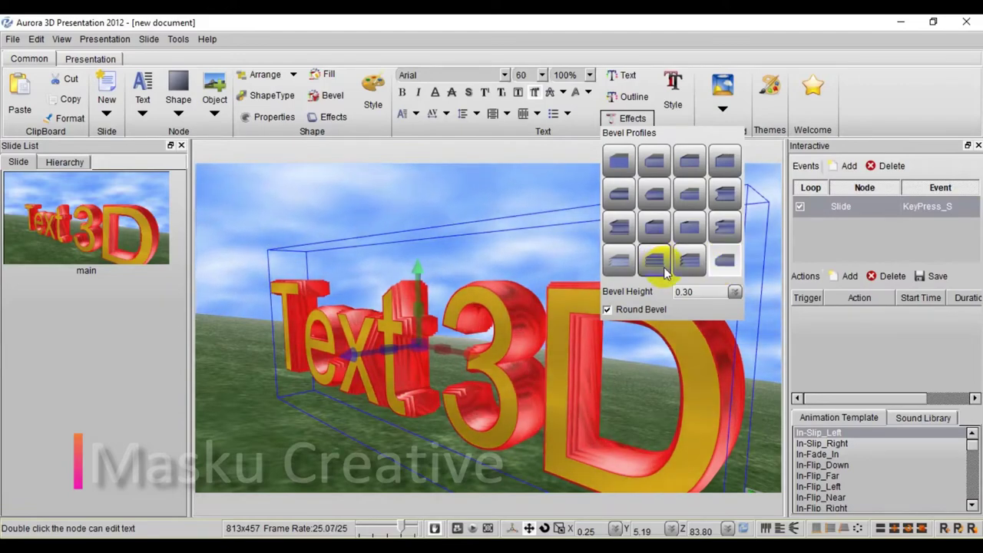
left_click_drag(535, 291, 469, 241)
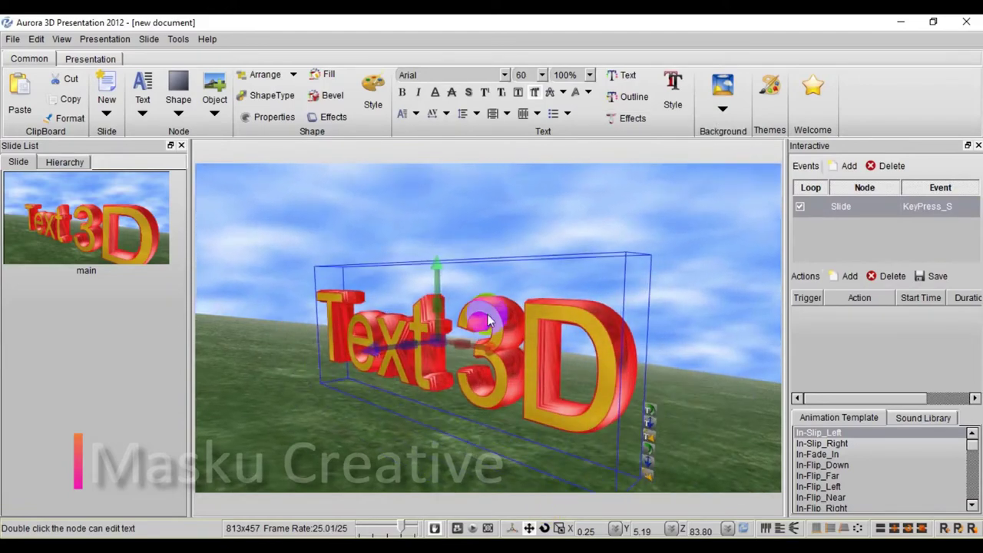
mouse_move(506, 352)
left_mouse_down()
mouse_move(489, 398)
mouse_move(441, 338)
left_mouse_up()
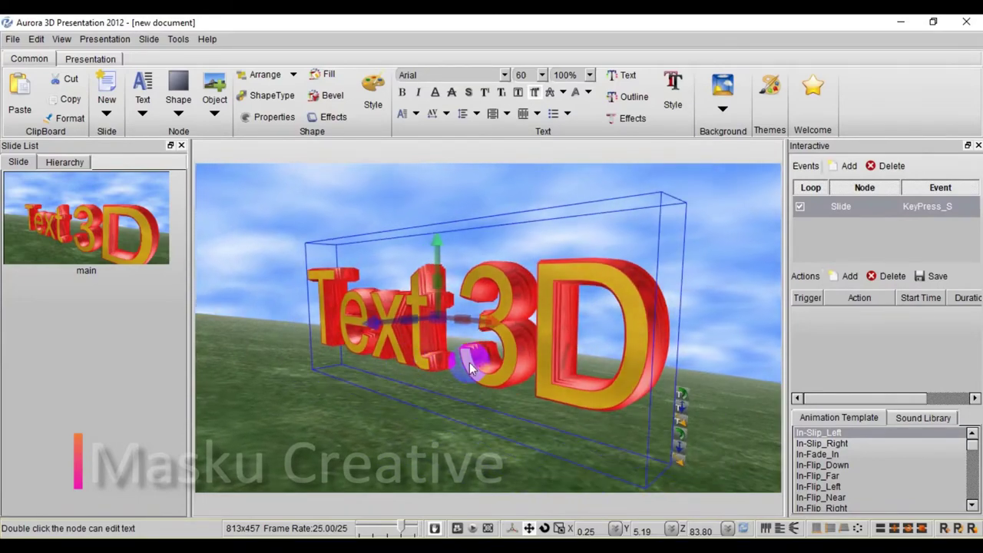
left_click_drag(442, 349, 734, 238)
left_click(734, 232)
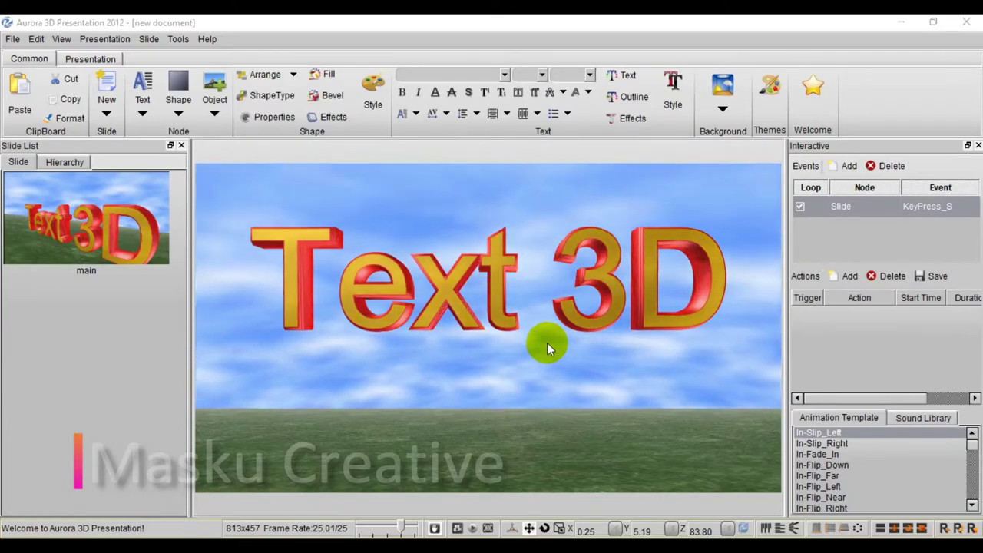
Reselect Text 3D, zoom the camera in on it, and glance at the Hierarchy before returning to Slides.
left_click(564, 292)
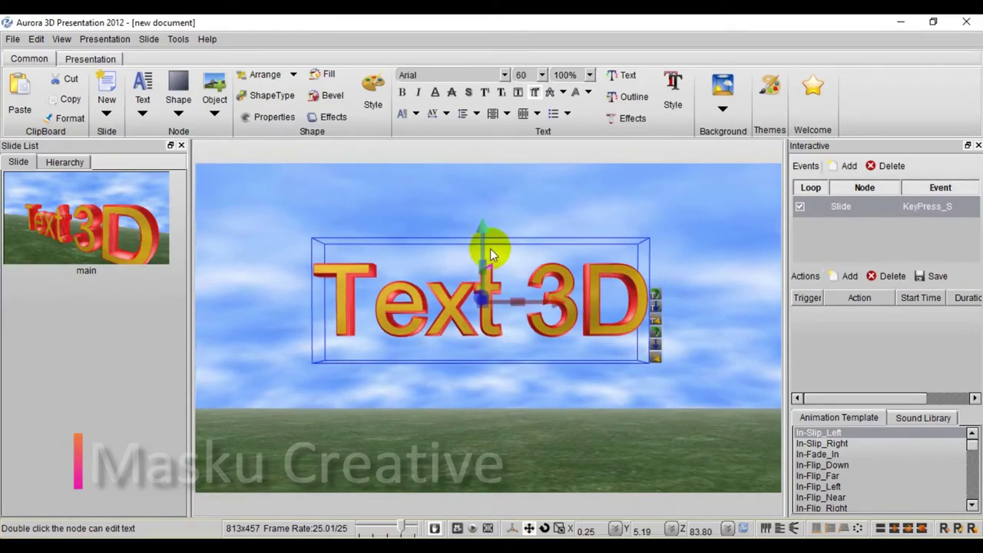
left_click(456, 528)
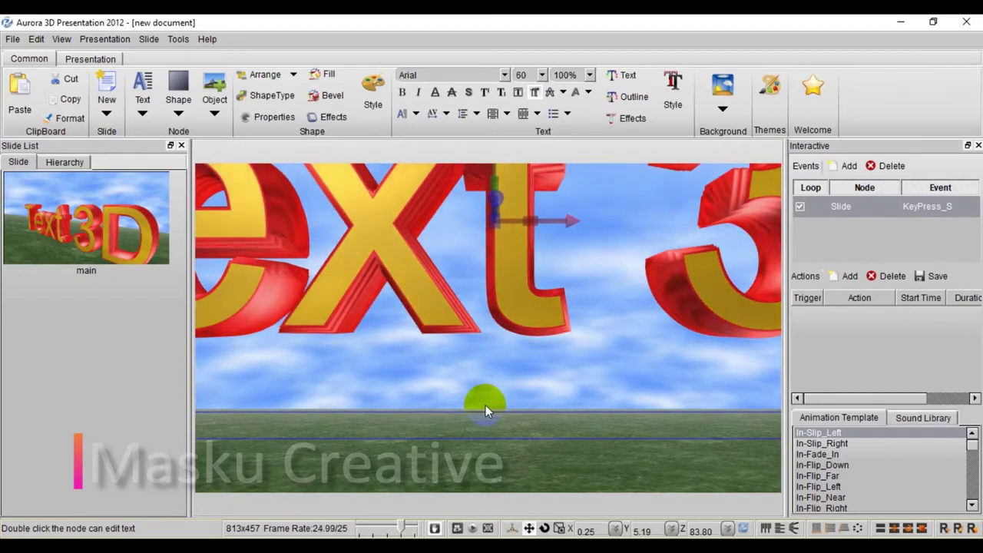
left_click(56, 166)
left_click(18, 163)
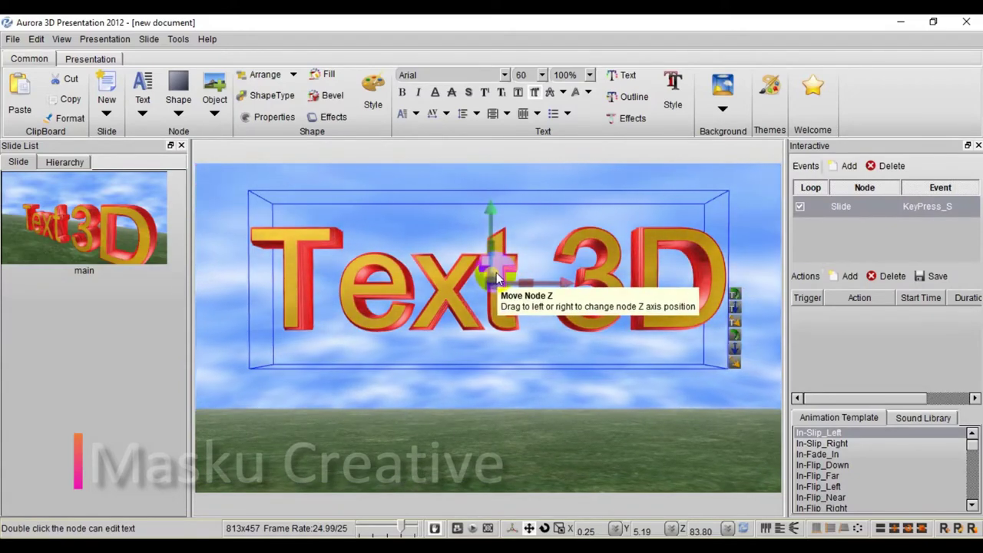
Push Text 3D back along Z, shift it right on X and lower it on Y.
mouse_move(496, 273)
left_mouse_down()
mouse_move(465, 285)
mouse_move(159, 306)
left_mouse_up()
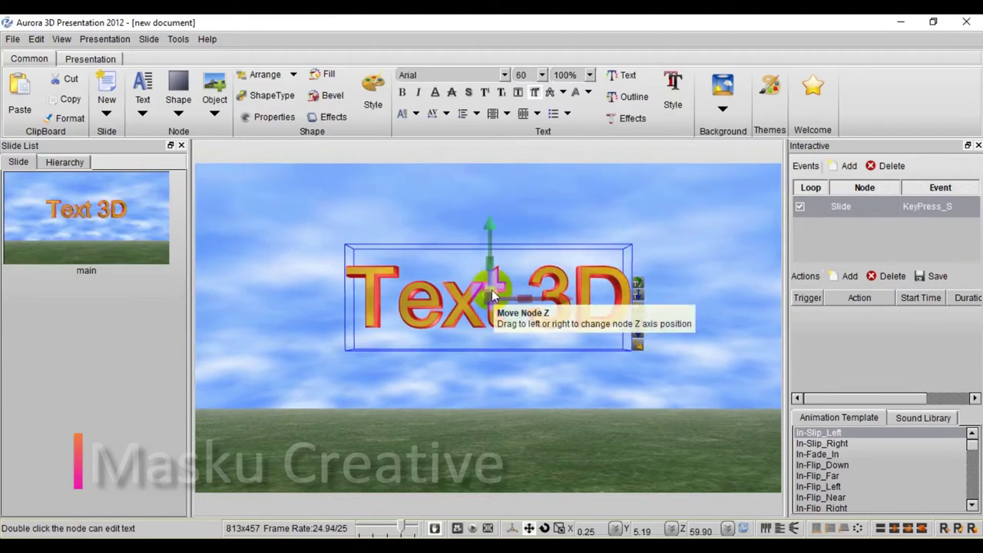
left_click_drag(494, 291, 424, 313)
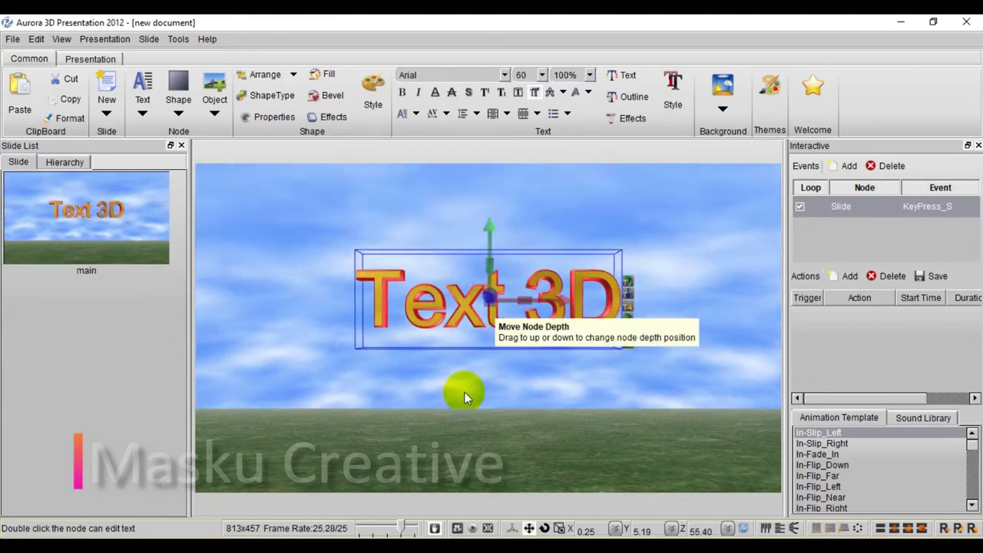
left_click(459, 529)
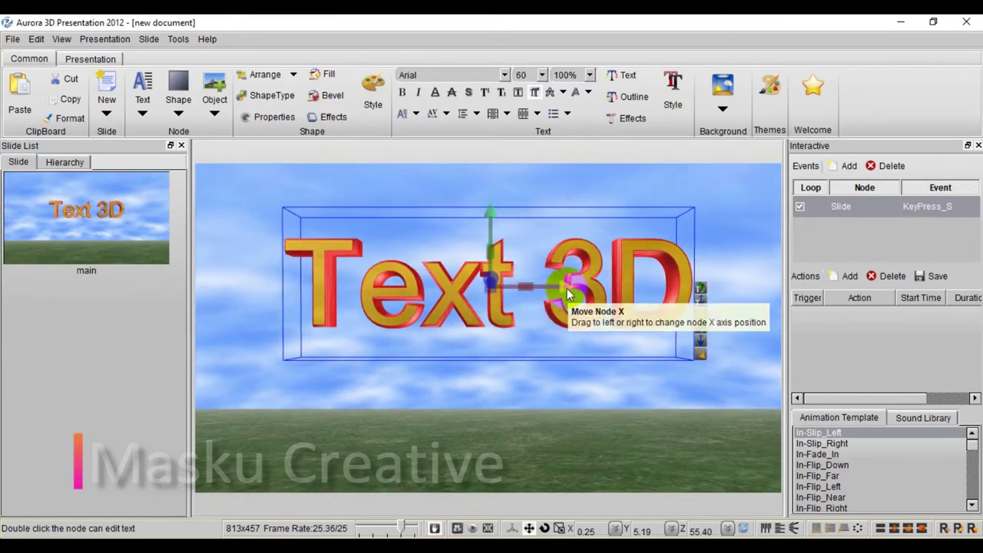
left_click_drag(568, 286, 584, 286)
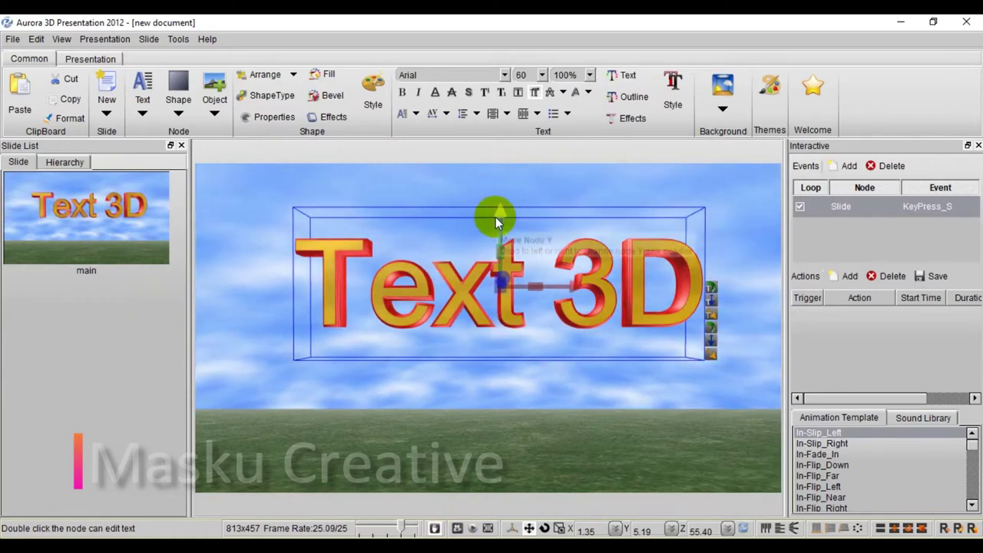
left_click_drag(495, 217, 502, 244)
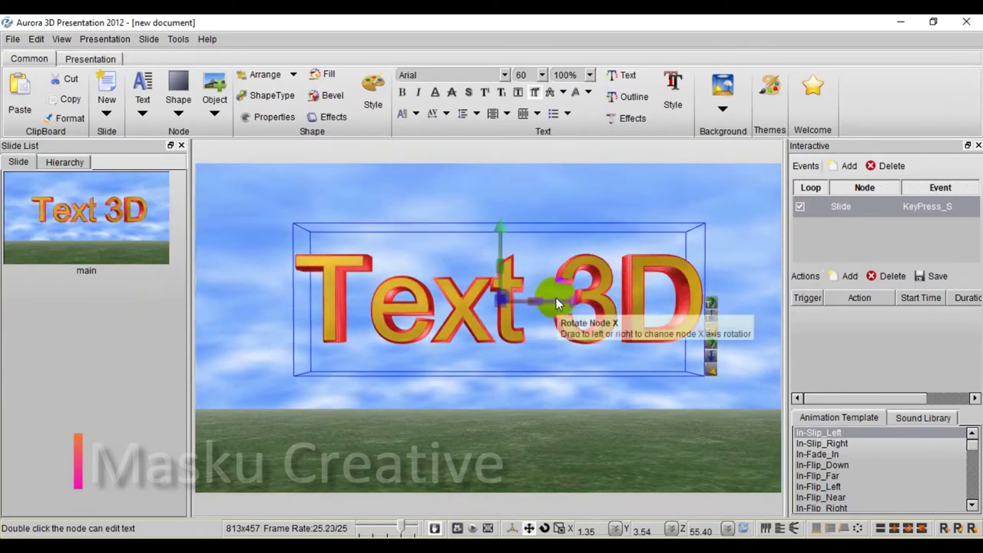
Rotate the text about its Y axis to -0.50 and reset the camera to its default view.
scroll(556, 297, "down", 2)
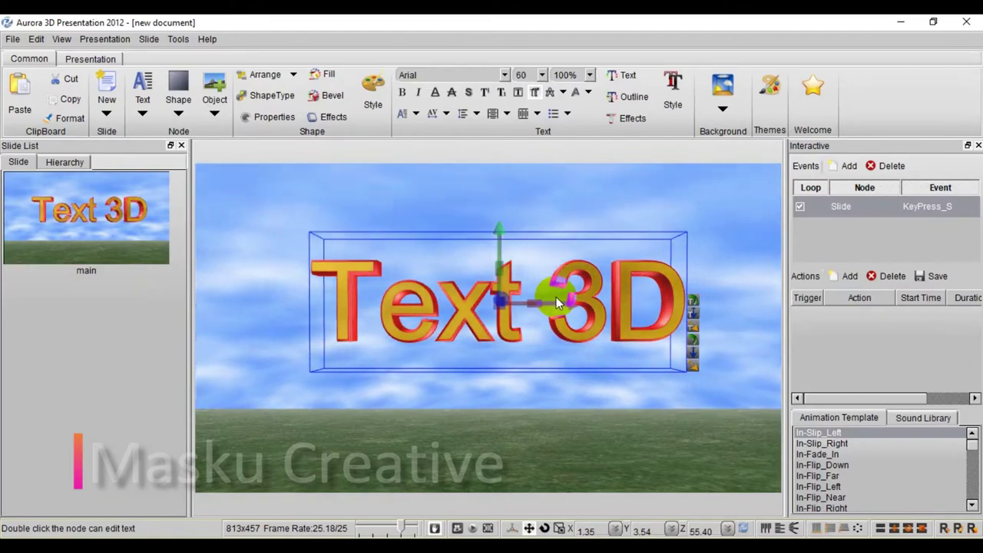
mouse_move(499, 272)
left_mouse_down()
mouse_move(589, 268)
mouse_move(466, 268)
mouse_move(572, 281)
mouse_move(419, 275)
mouse_move(562, 275)
mouse_move(487, 276)
mouse_move(497, 277)
left_mouse_up()
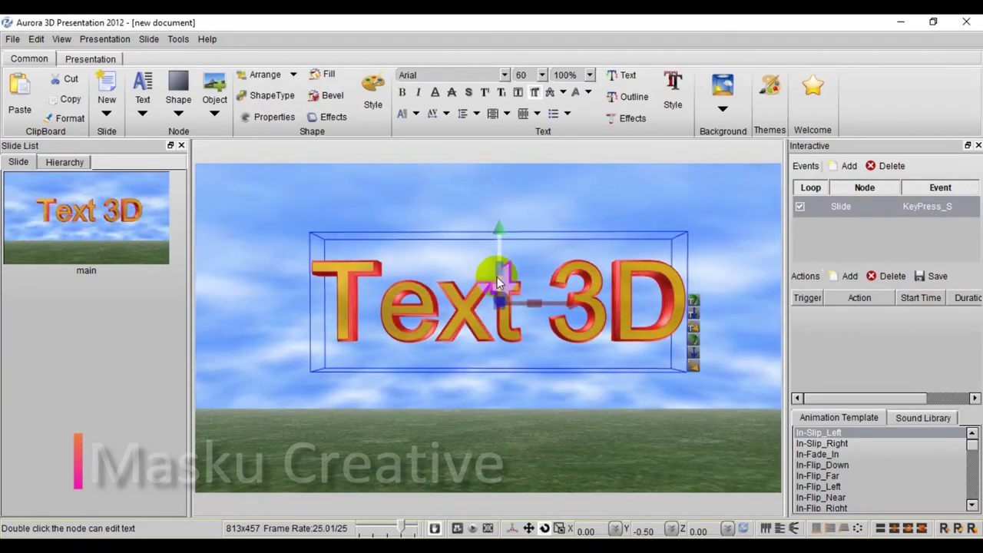
left_click(458, 528)
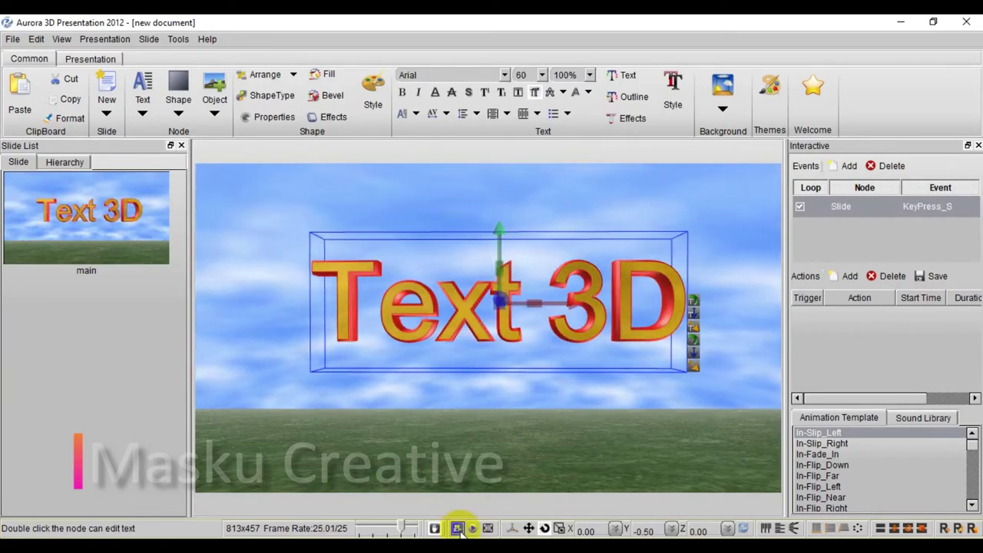
left_click(458, 529)
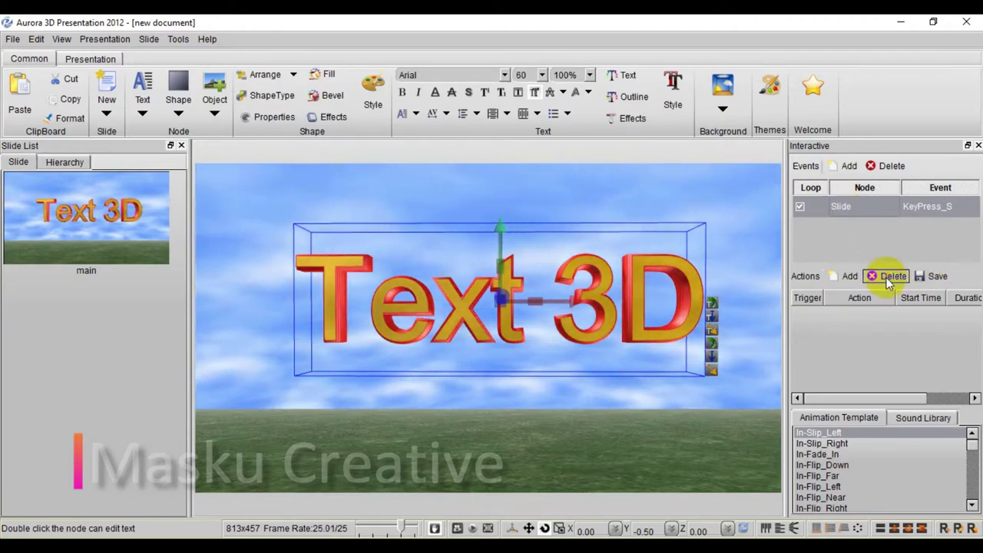
Untick Loop on the KeyPress_S event, delete it, and reselect the Text 3D node.
left_click(800, 206)
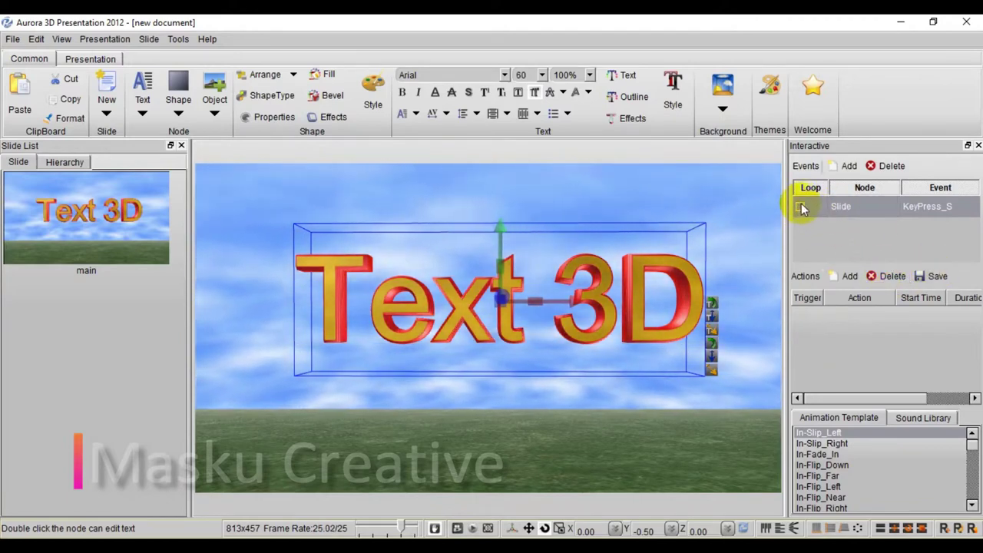
left_click(888, 168)
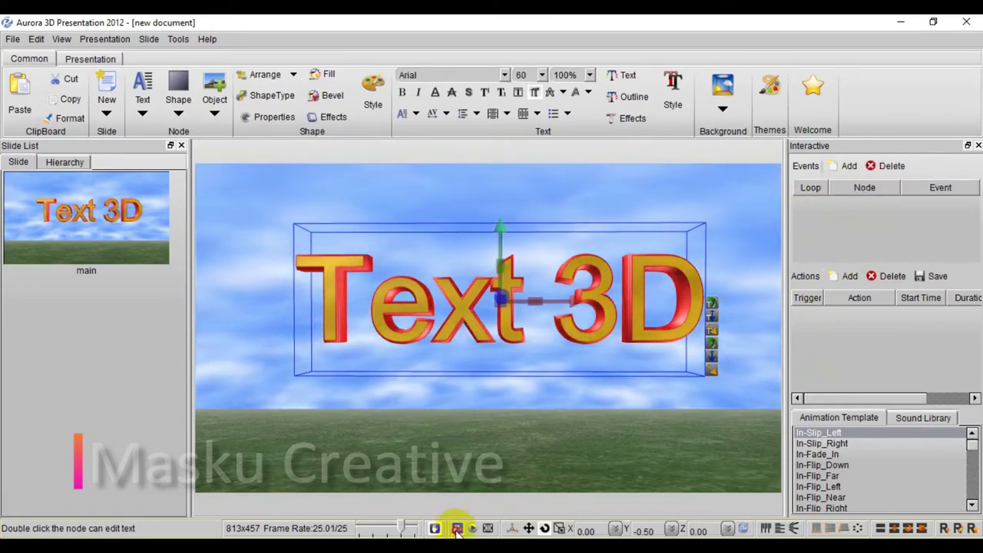
left_click(462, 432)
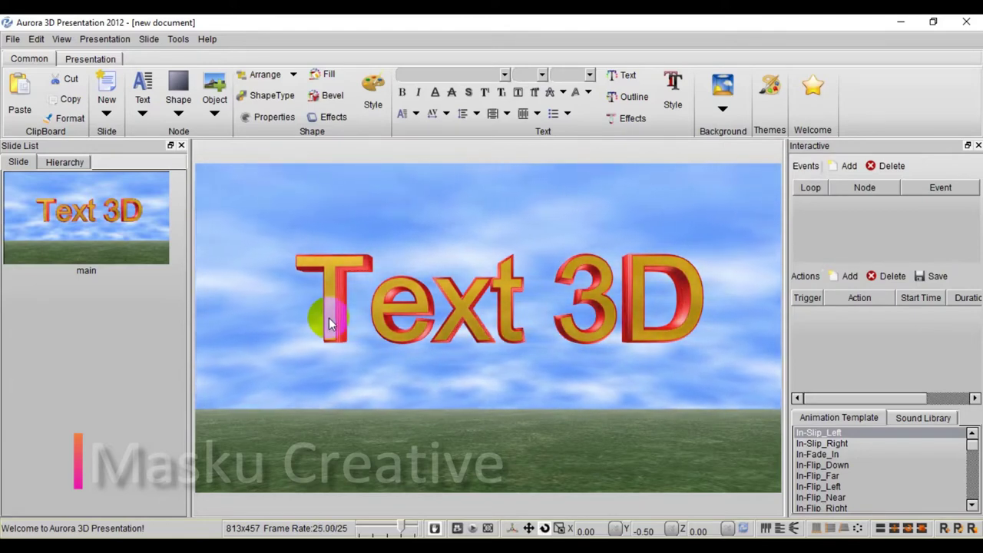
left_click(475, 294)
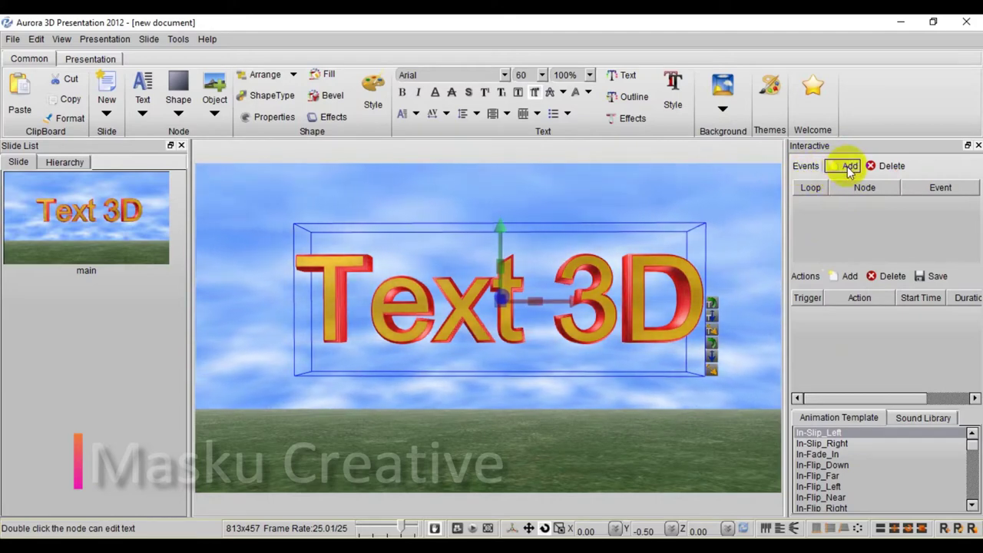
Add a Slide Show event to the slide, leaving its Loop option switched off.
left_click(848, 167)
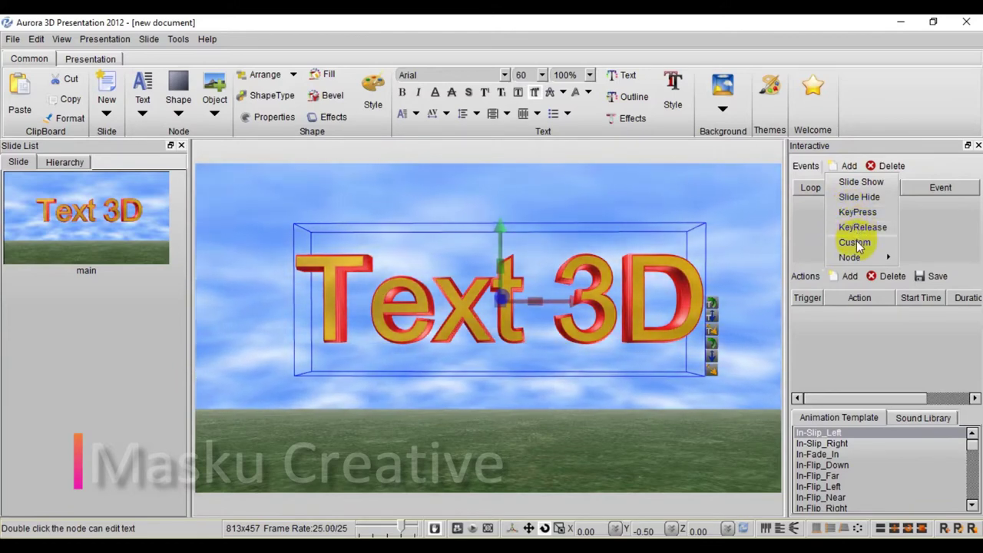
mouse_move(851, 258)
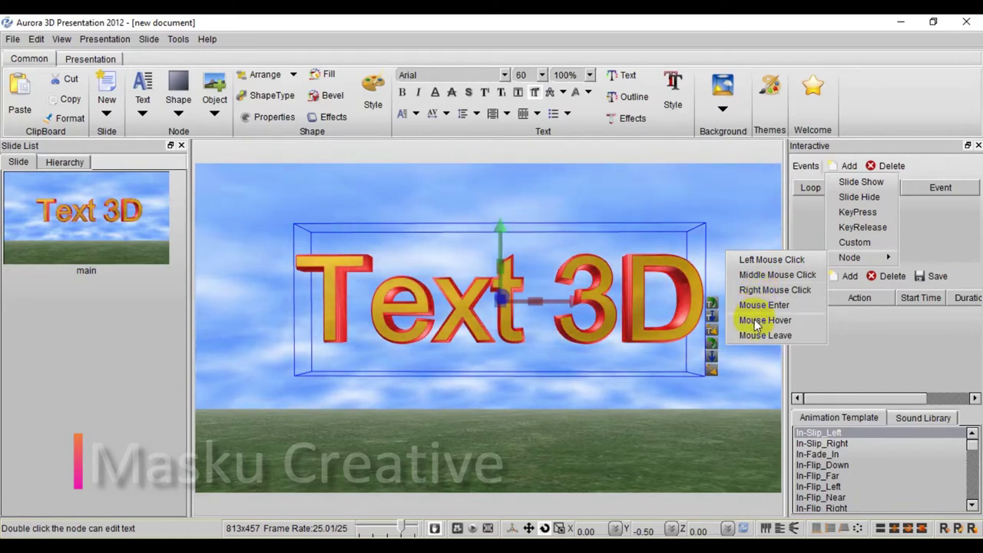
left_click(741, 222)
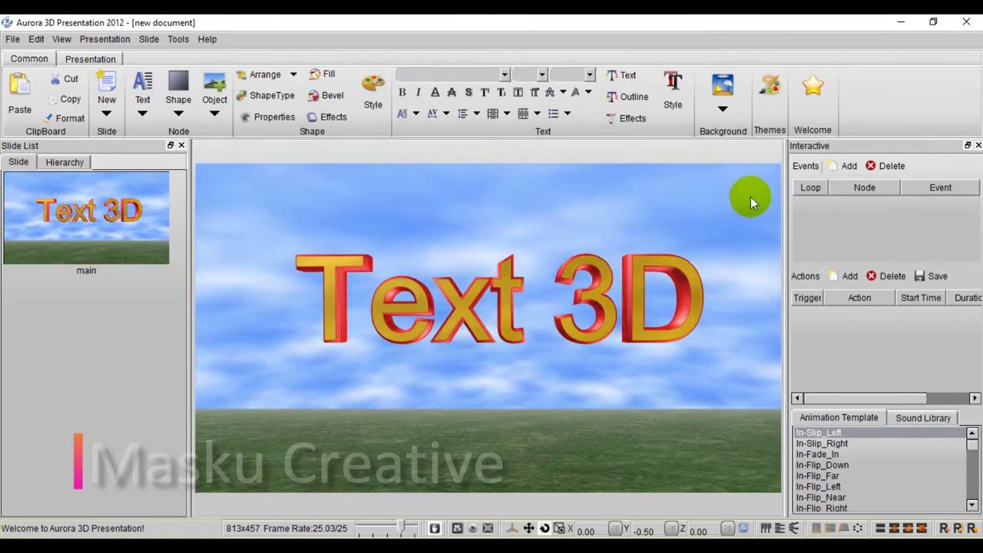
left_click(653, 277)
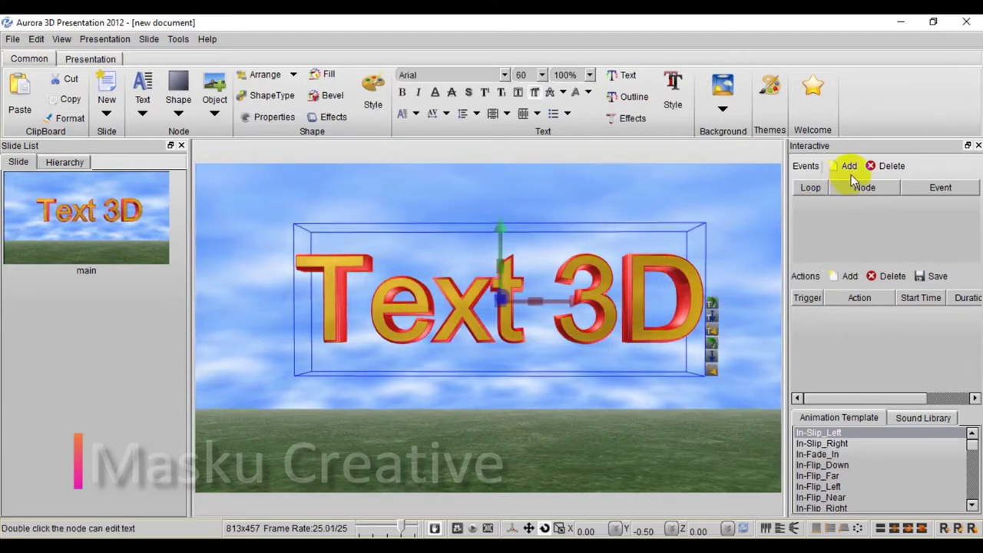
left_click(849, 168)
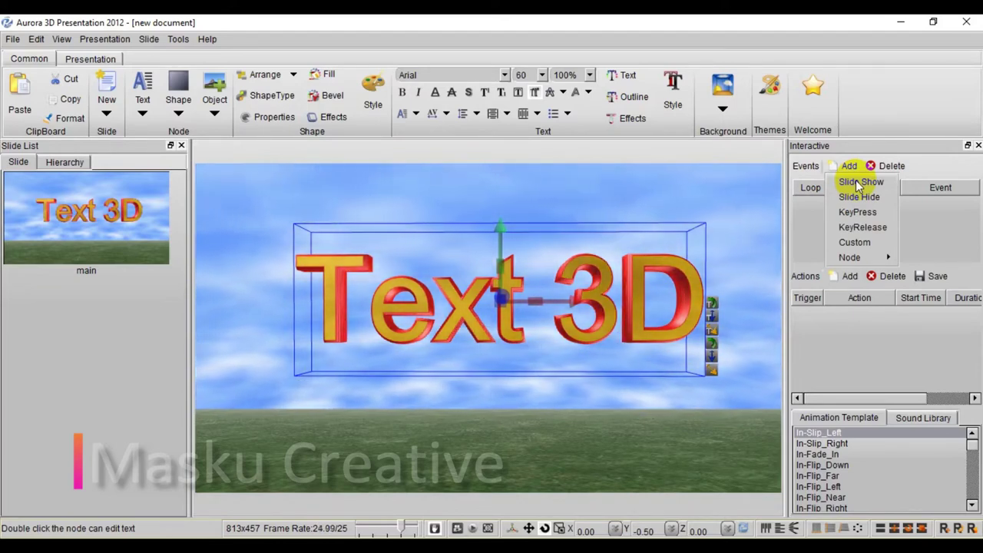
left_click(860, 187)
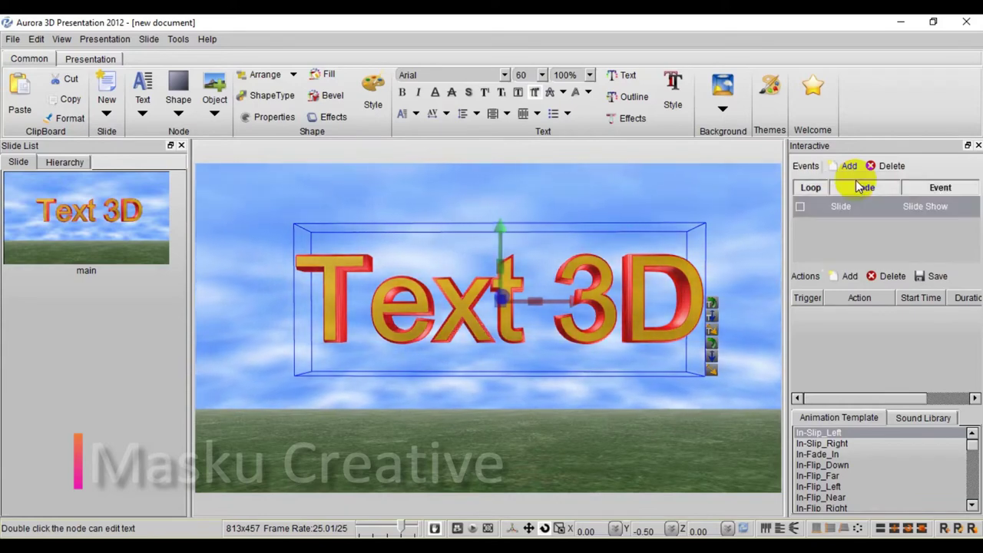
left_click(799, 208)
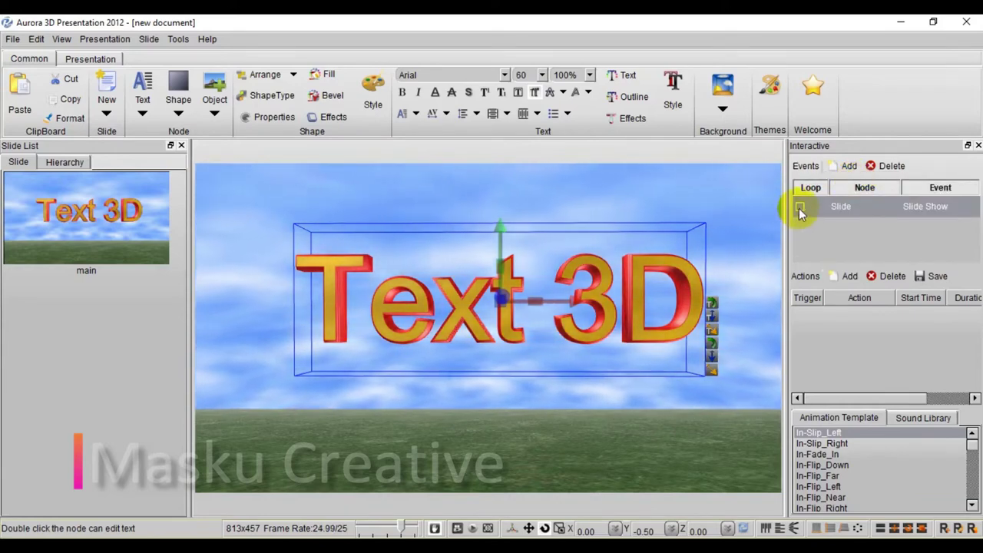
left_click(799, 208)
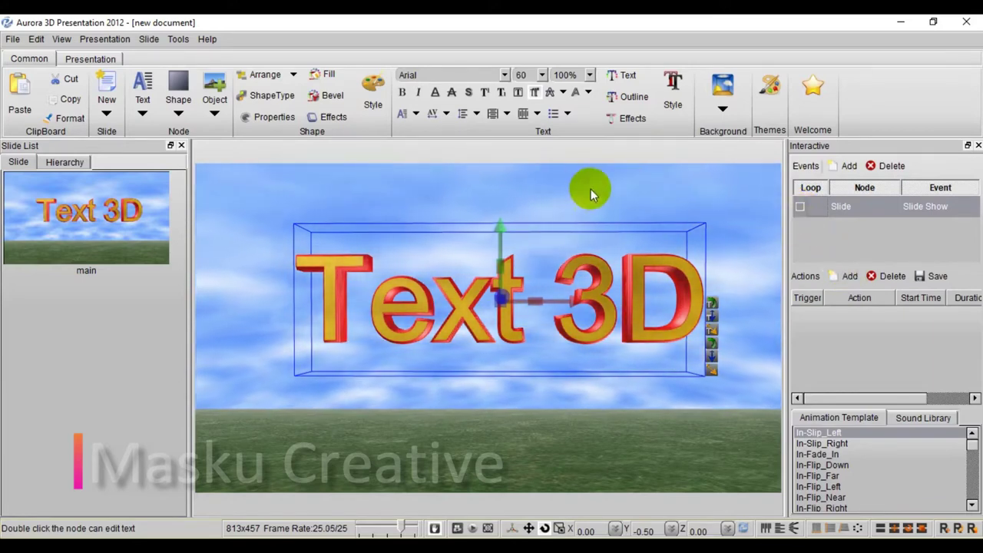
Attach an In-Fade_In animation on Text(3) to Slide Show, starting at 0 for 1 second.
left_click(848, 279)
mouse_move(889, 307)
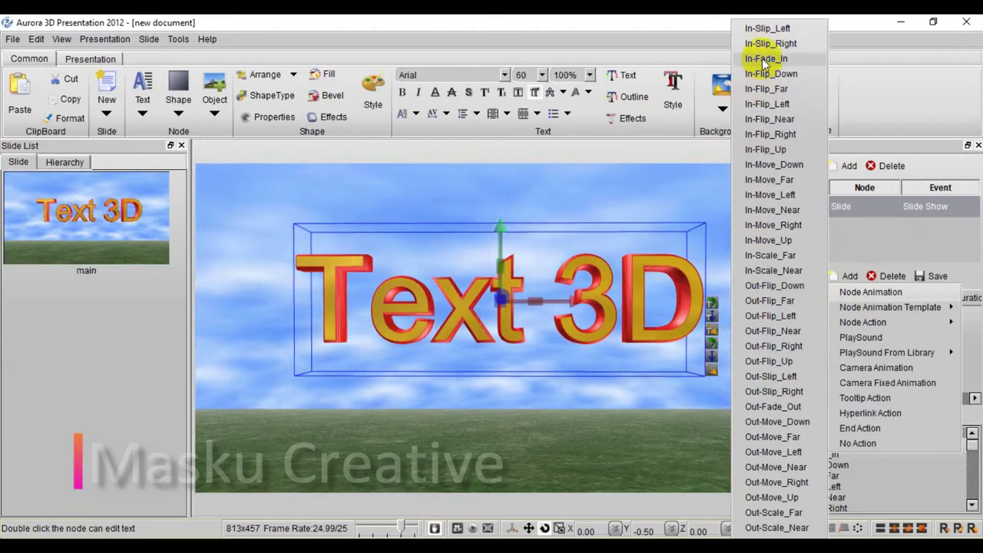
left_click(763, 60)
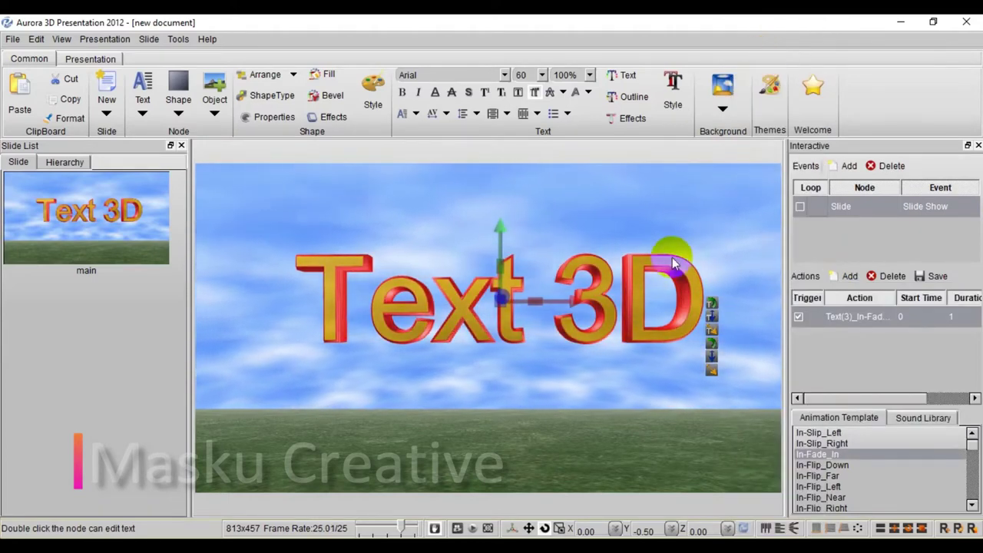
left_click(69, 163)
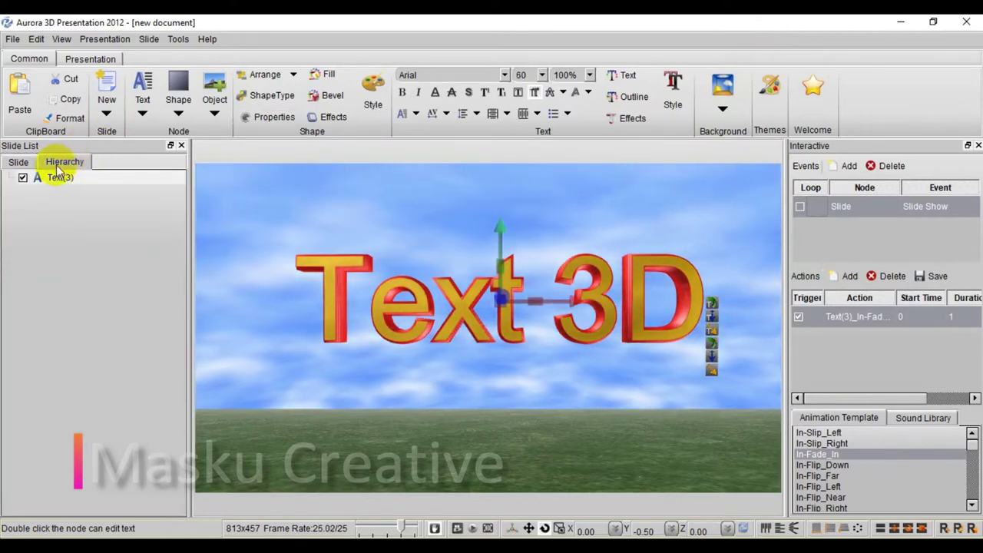
Hide Text(3), preview the slide to watch the text fade in, then re-tick Text(3).
left_click(23, 179)
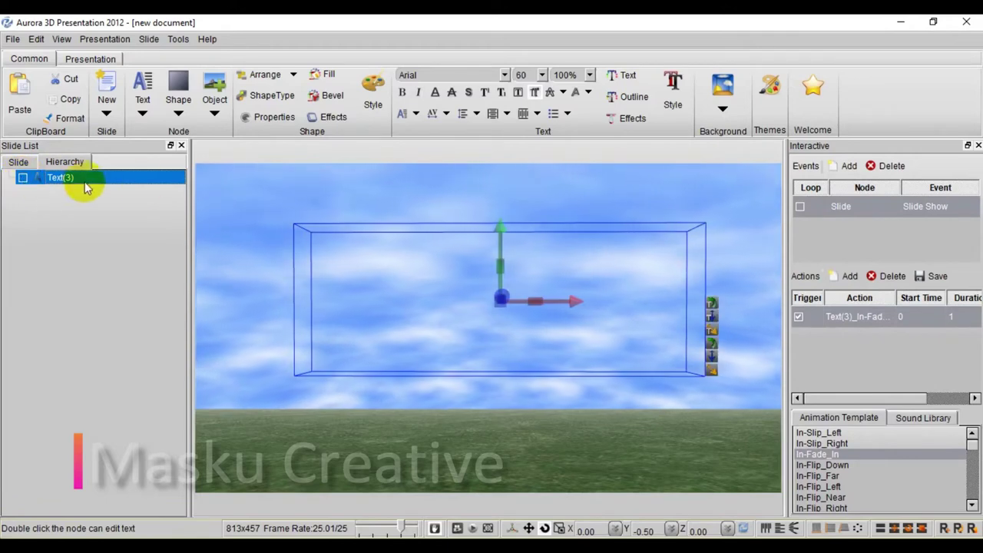
left_click(267, 194)
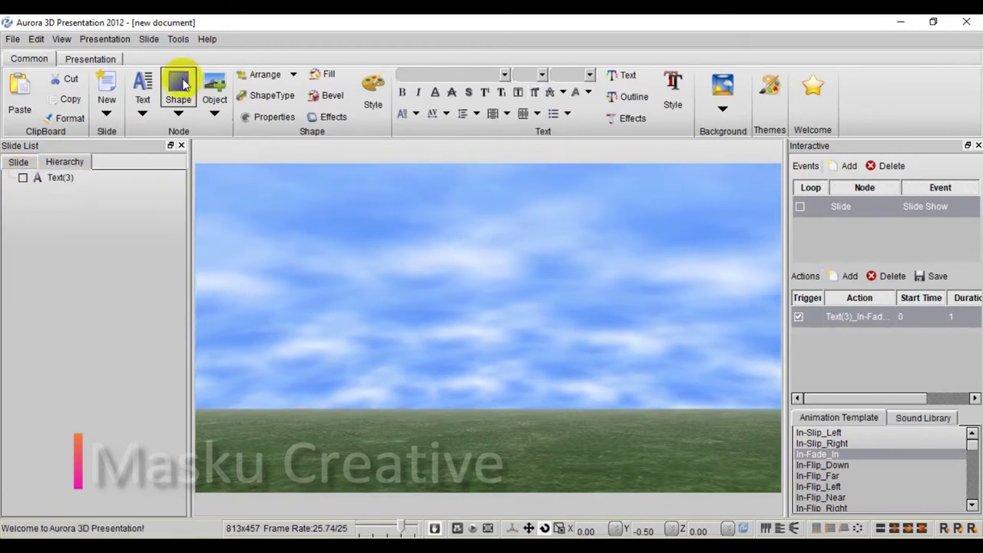
left_click(89, 43)
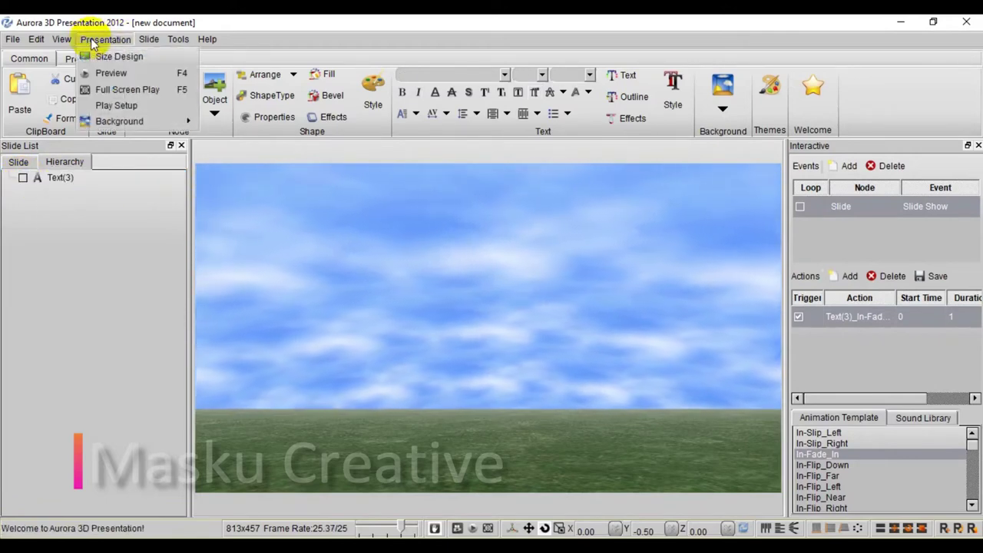
left_click(106, 74)
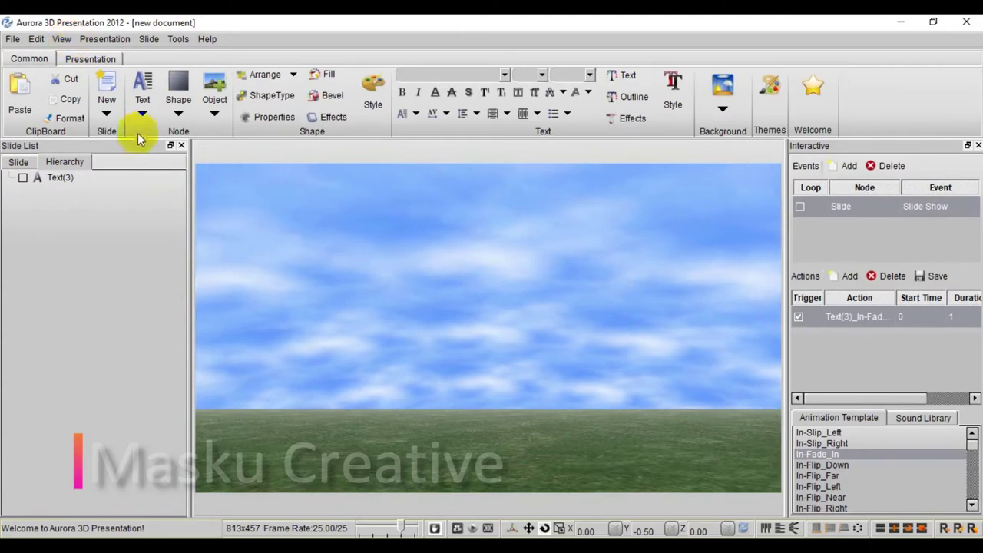
left_click(22, 177)
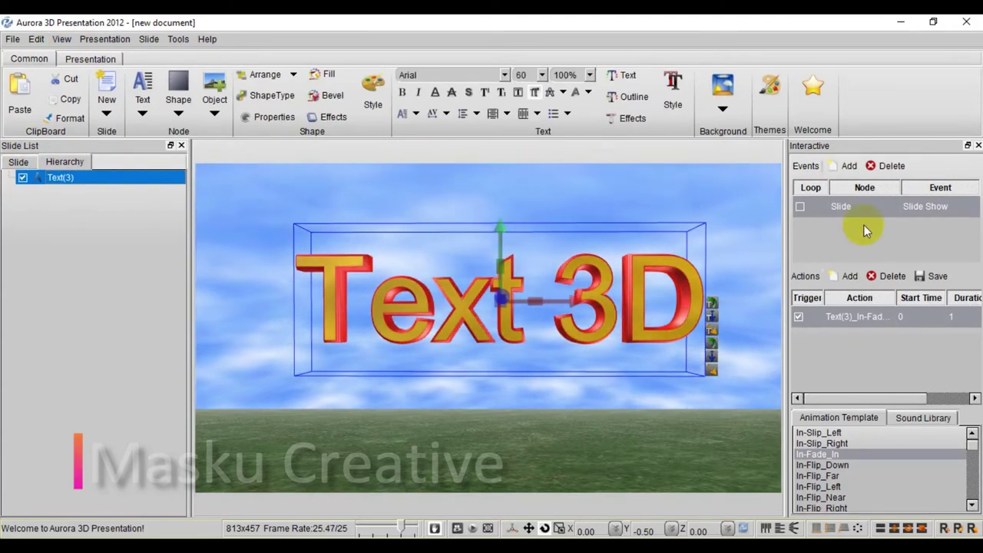
Add a KeyPress event to the slide triggered by the R key.
left_click(847, 168)
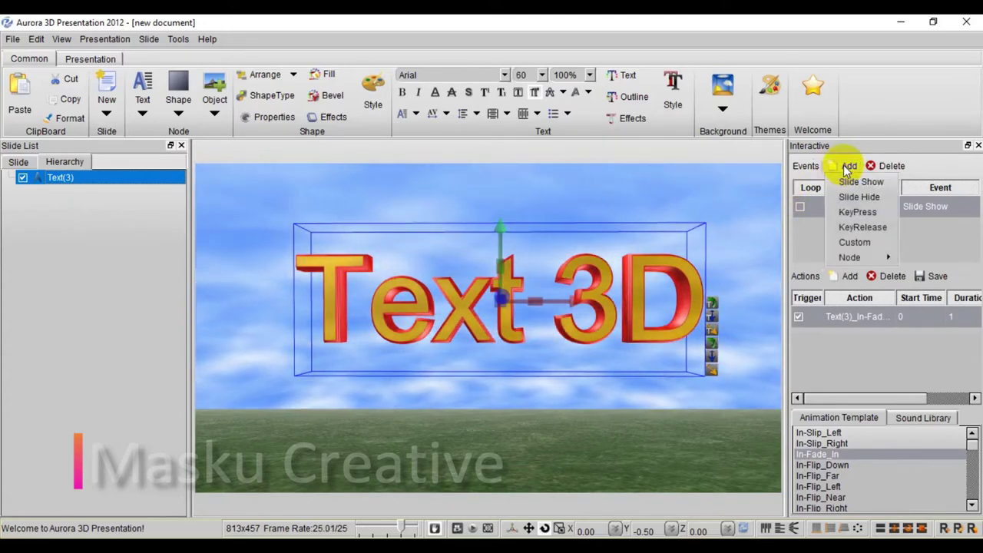
left_click(855, 213)
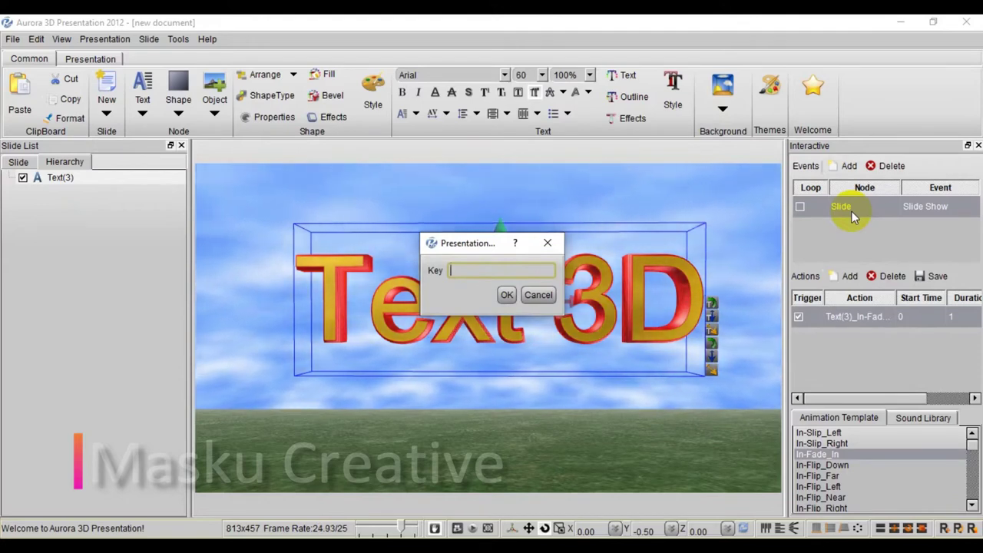
type("R")
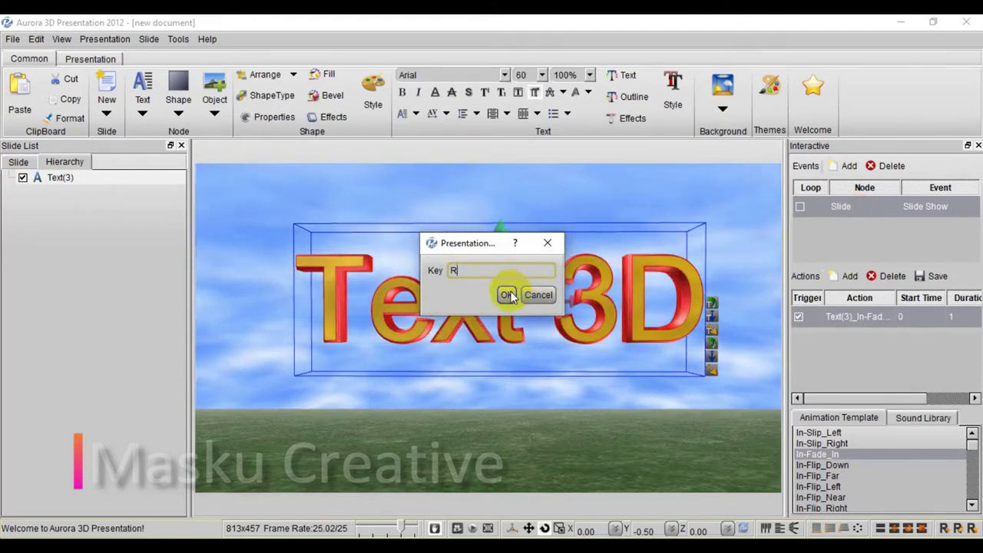
left_click(508, 295)
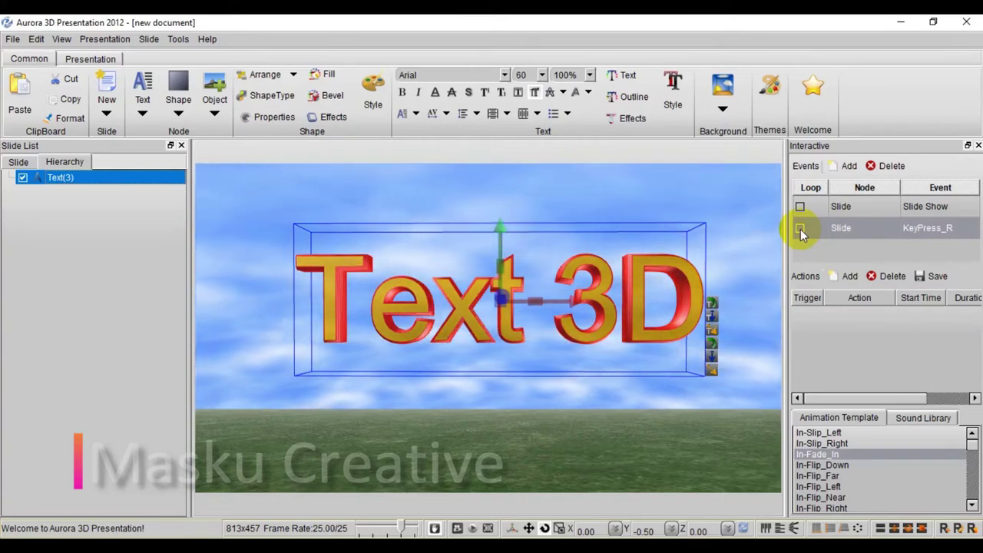
Set the KeyPress_R event to loop and bring up its action types.
left_click(801, 228)
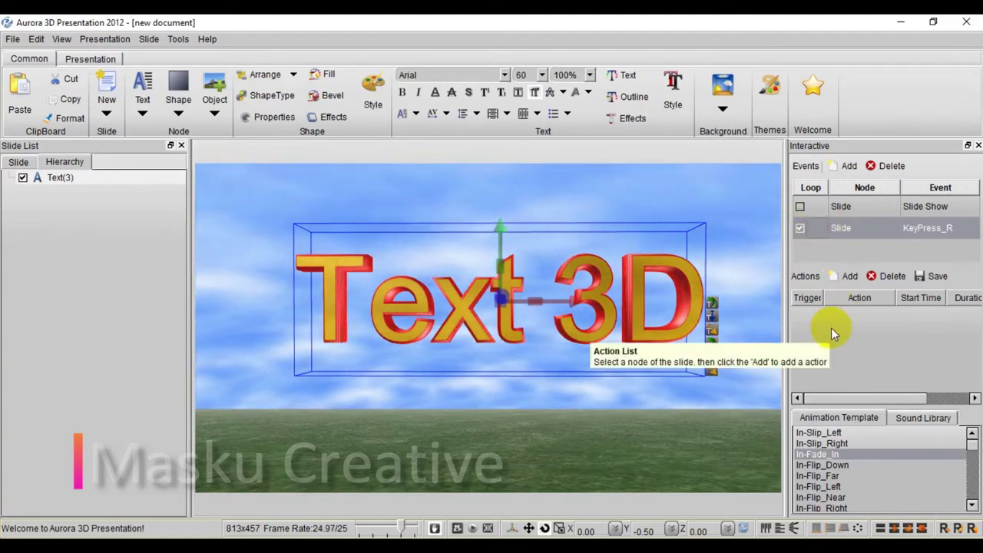
left_click(845, 278)
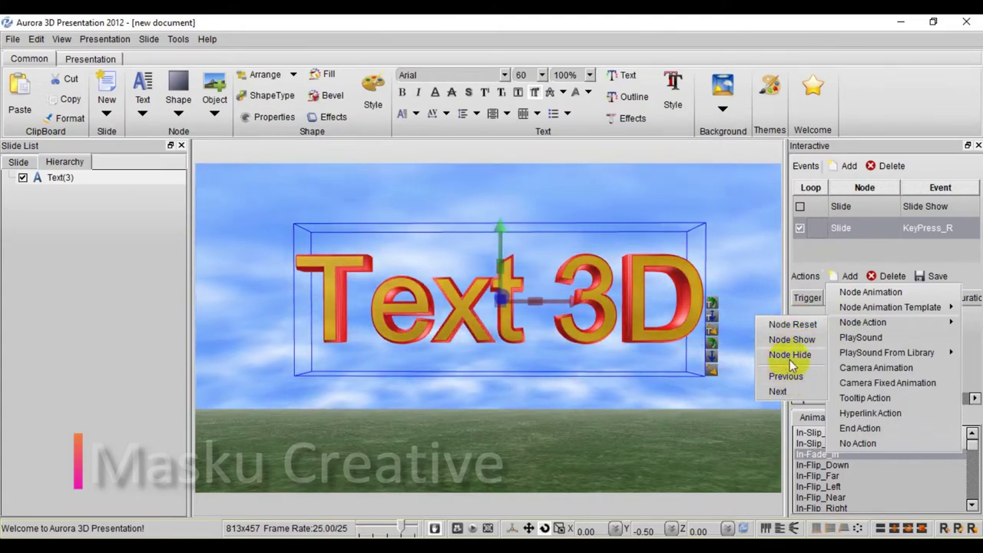
Give KeyPress_R a Text(3)_Ani rotation animation repeating 2 times, Y rotation 56.18.
left_click(895, 294)
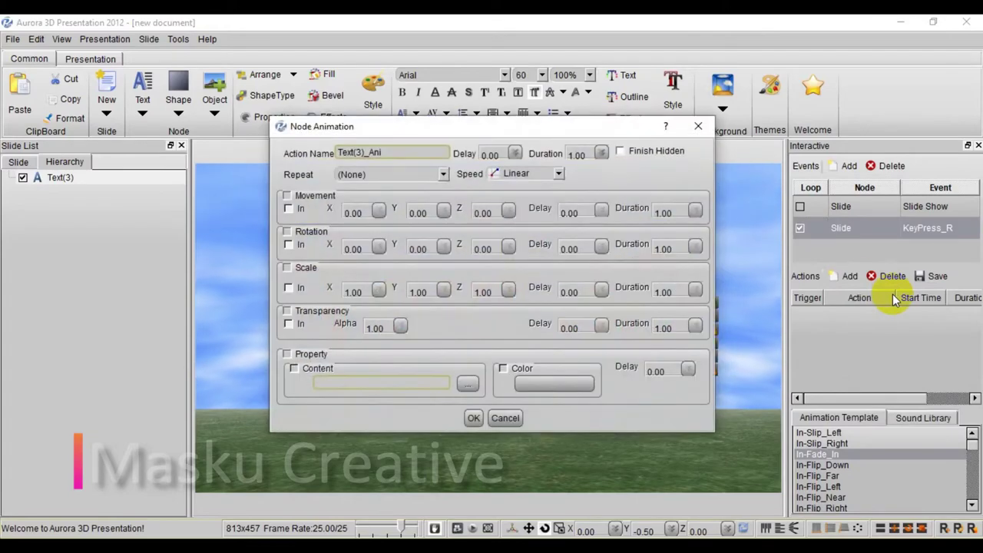
left_click_drag(470, 128, 679, 132)
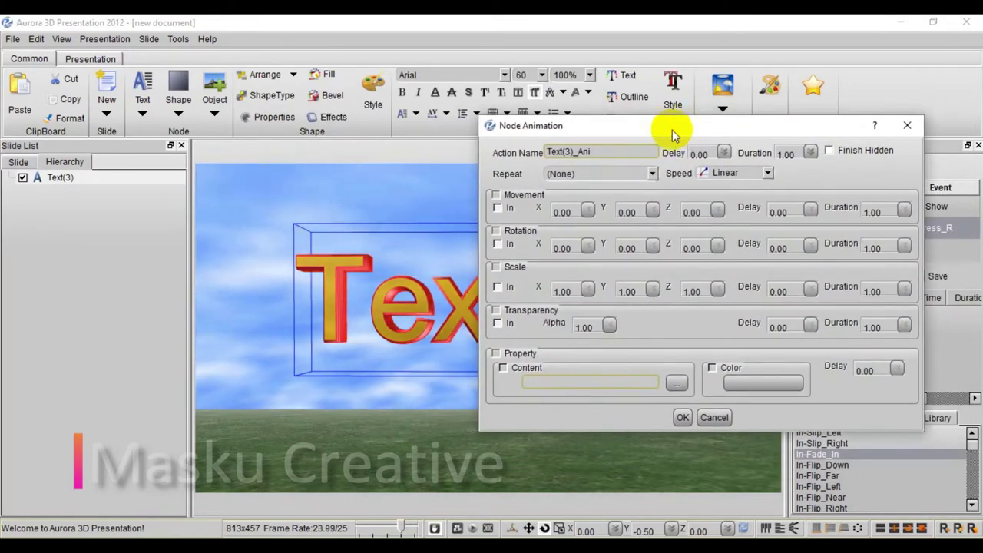
left_click(496, 233)
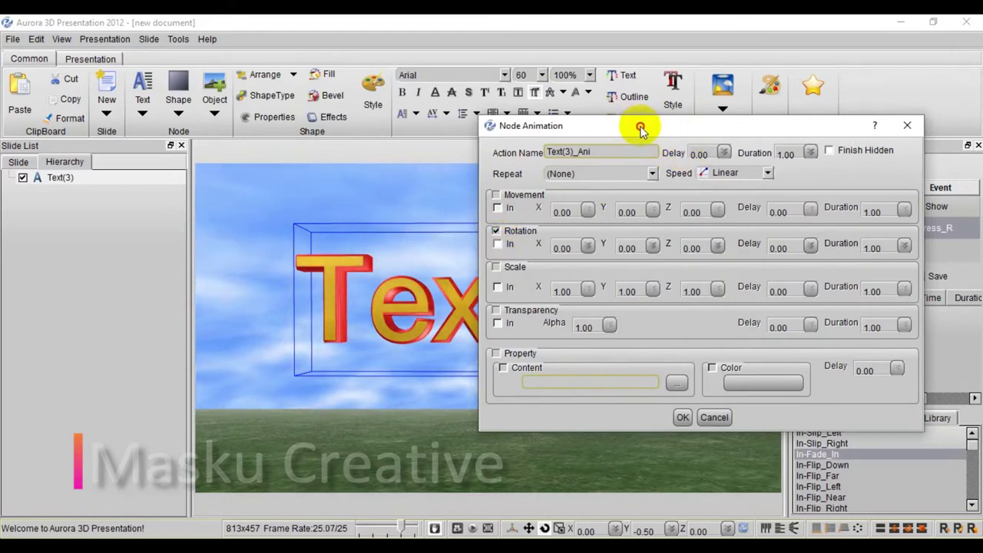
left_click_drag(641, 129, 655, 129)
left_click(665, 173)
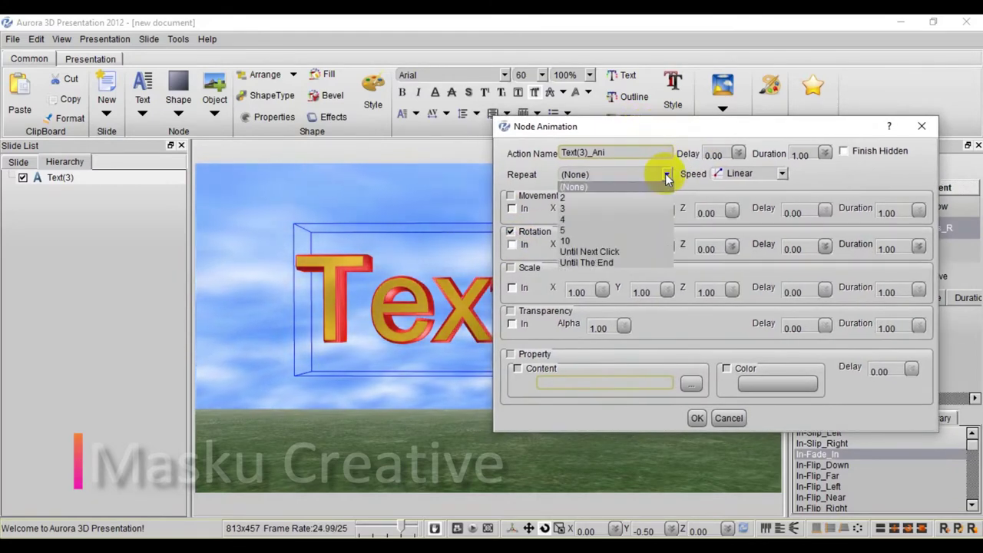
left_click(574, 197)
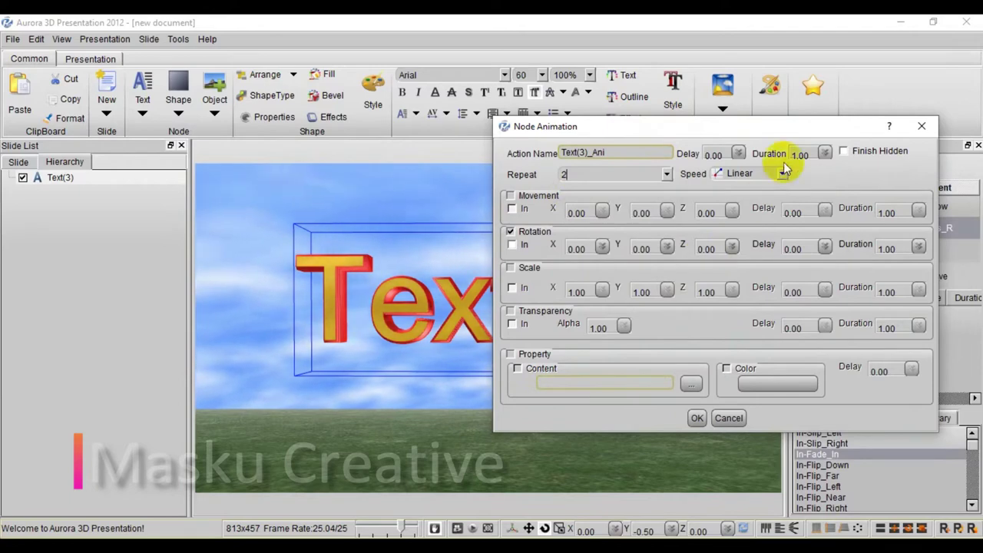
left_click_drag(774, 128, 323, 134)
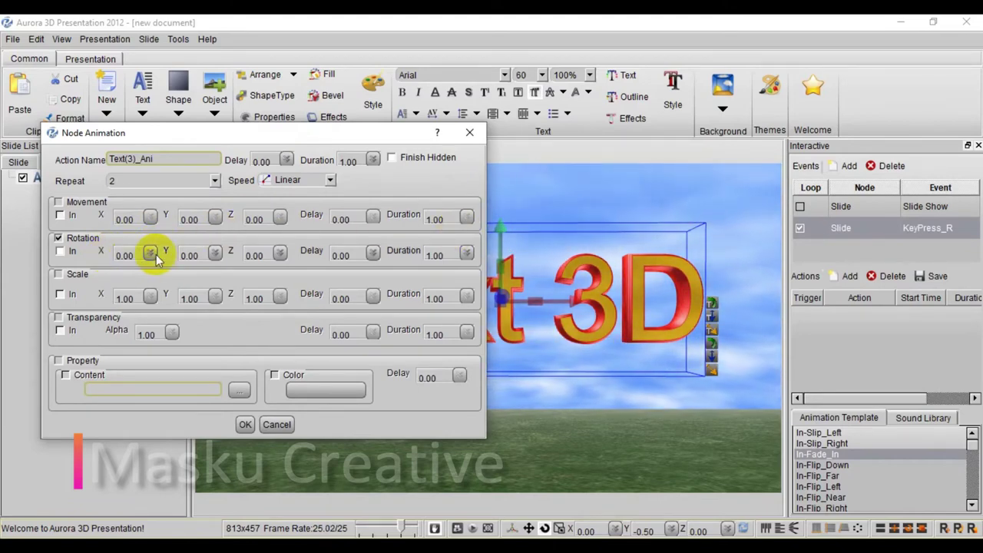
left_click_drag(214, 256, 218, 300)
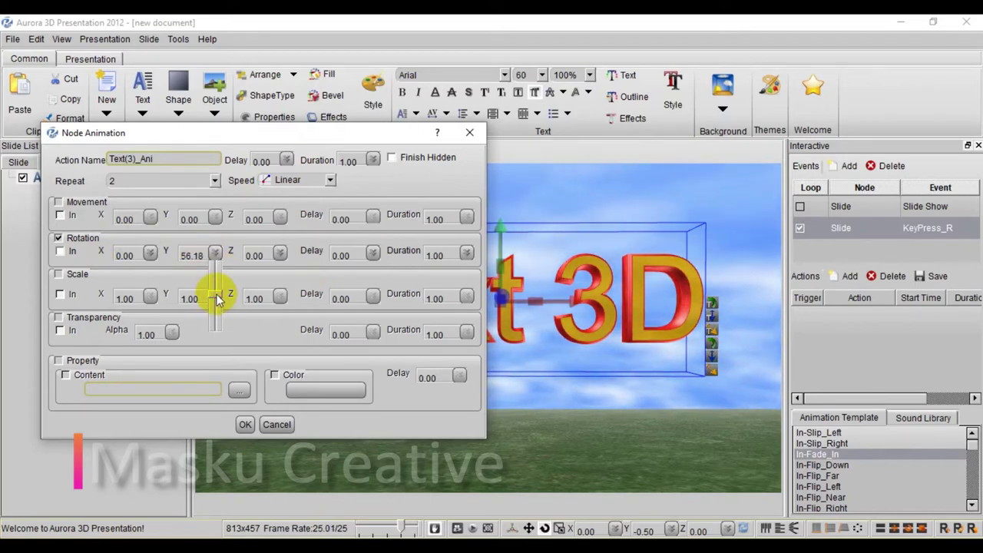
left_click(246, 423)
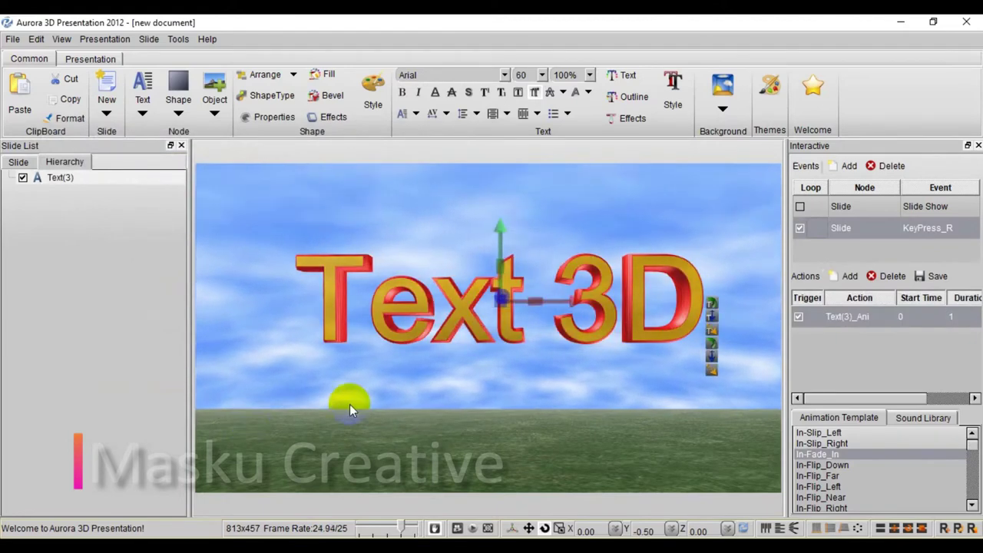
Change Text(3)_Ani's Y rotation to 180, then to a full 360.
double_click(851, 317)
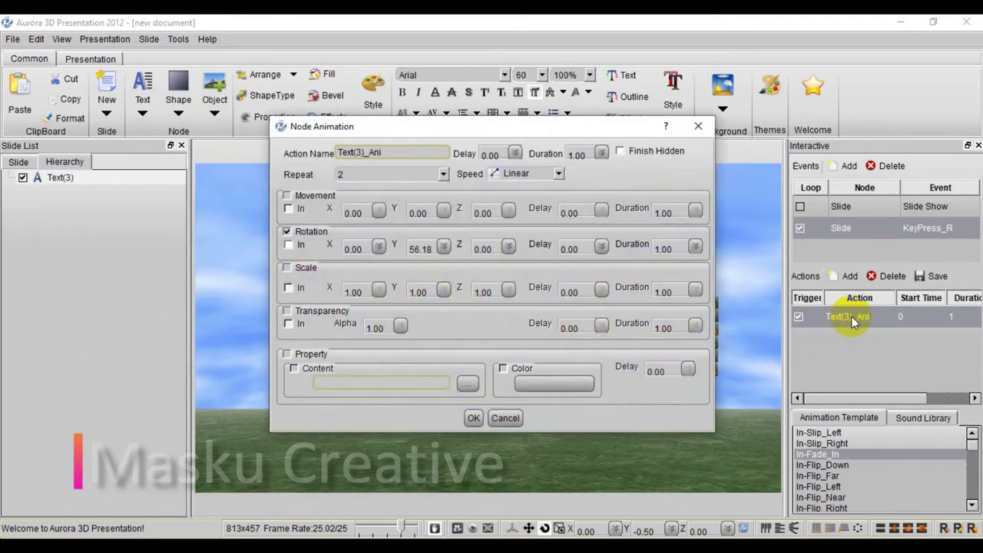
left_click_drag(495, 134, 260, 135)
double_click(185, 251)
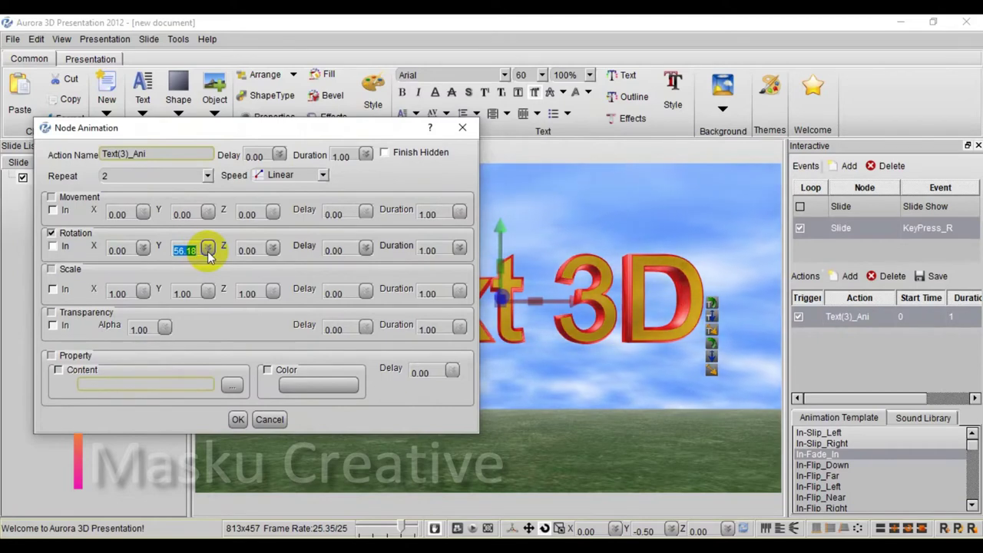
type("180")
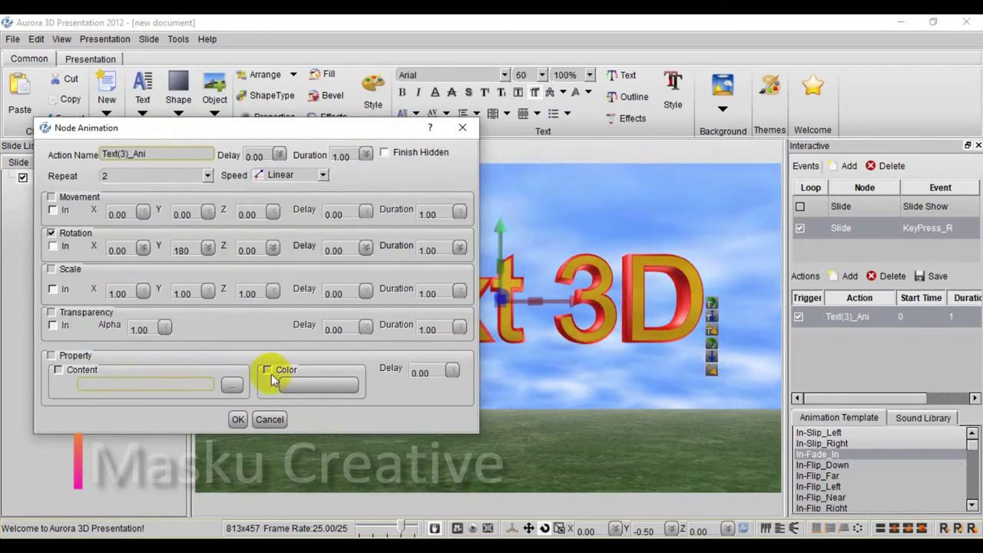
left_click(238, 419)
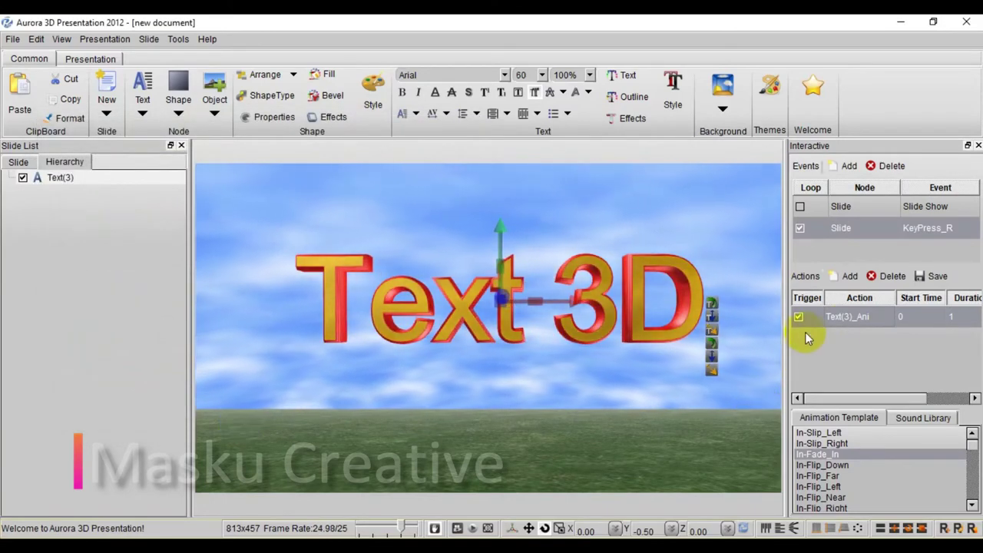
double_click(859, 317)
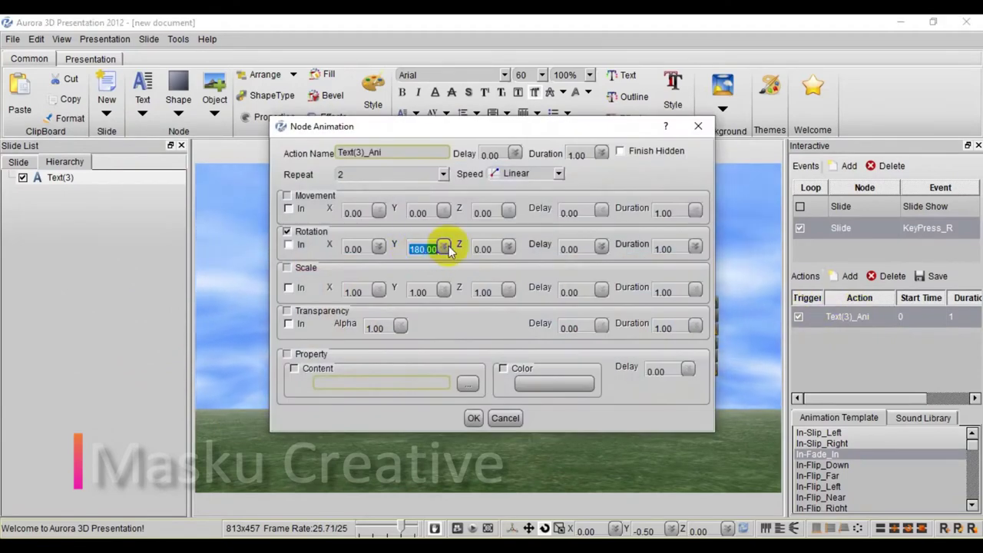
type("360")
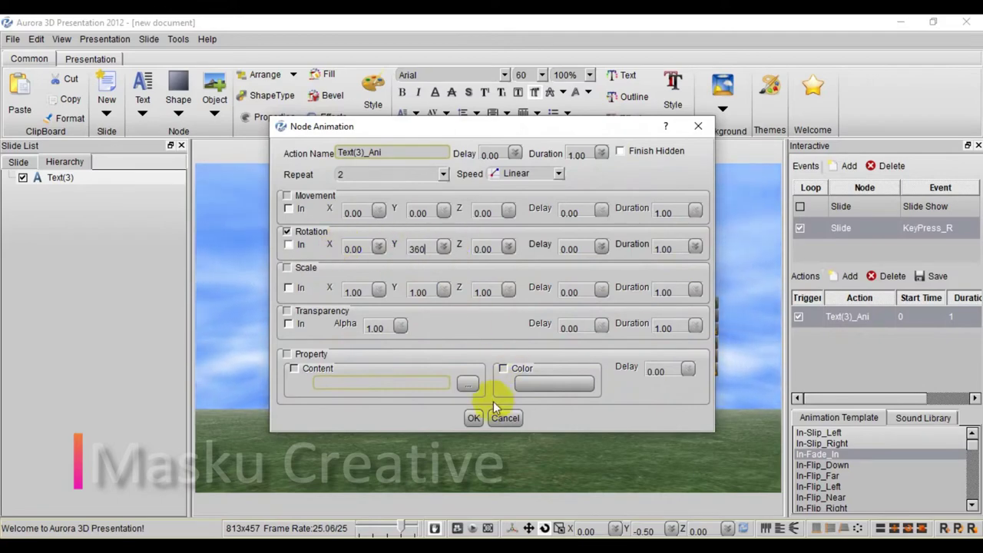
left_click(476, 417)
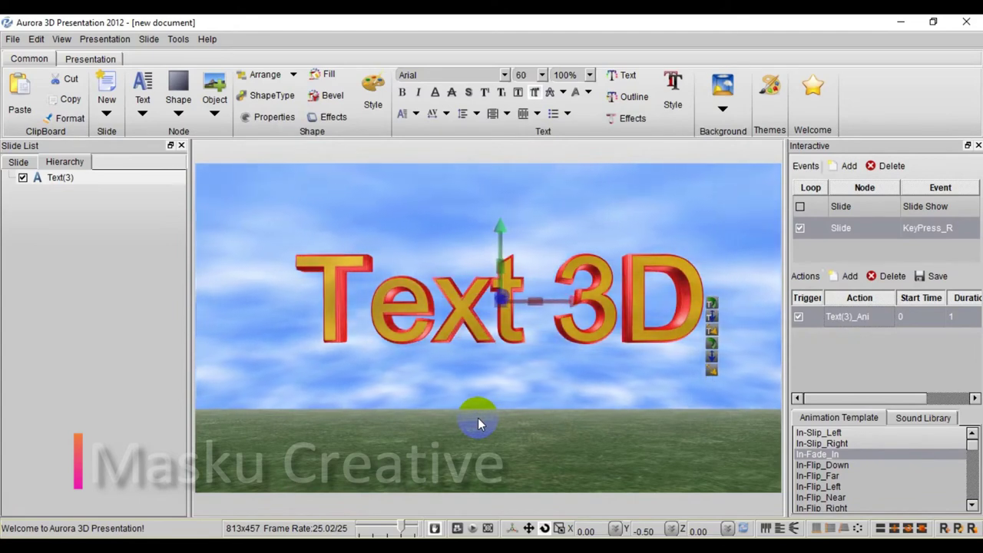
Reopen Text(3)_Ani and raise its duration to 4.10, keeping Y rotation at 360.
double_click(857, 318)
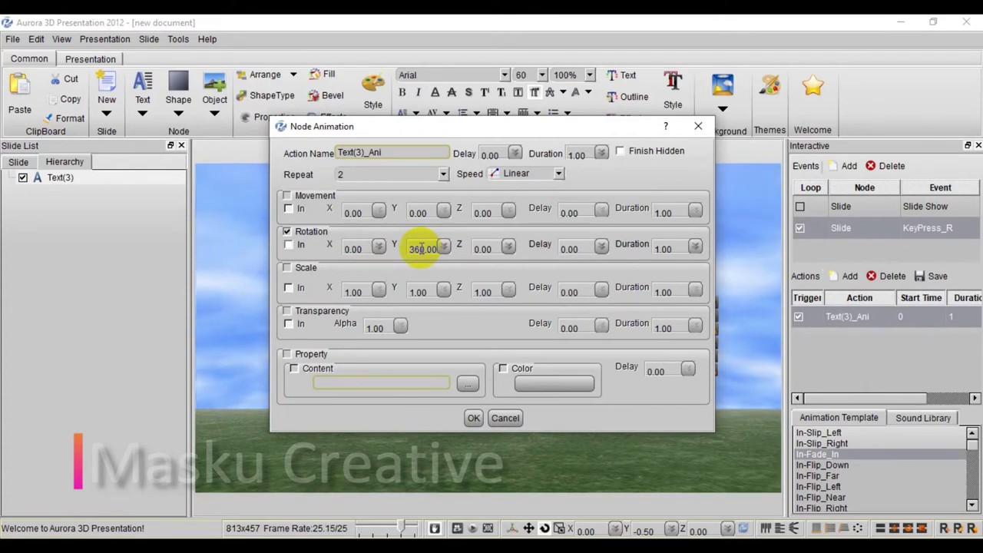
left_click_drag(514, 134, 251, 138)
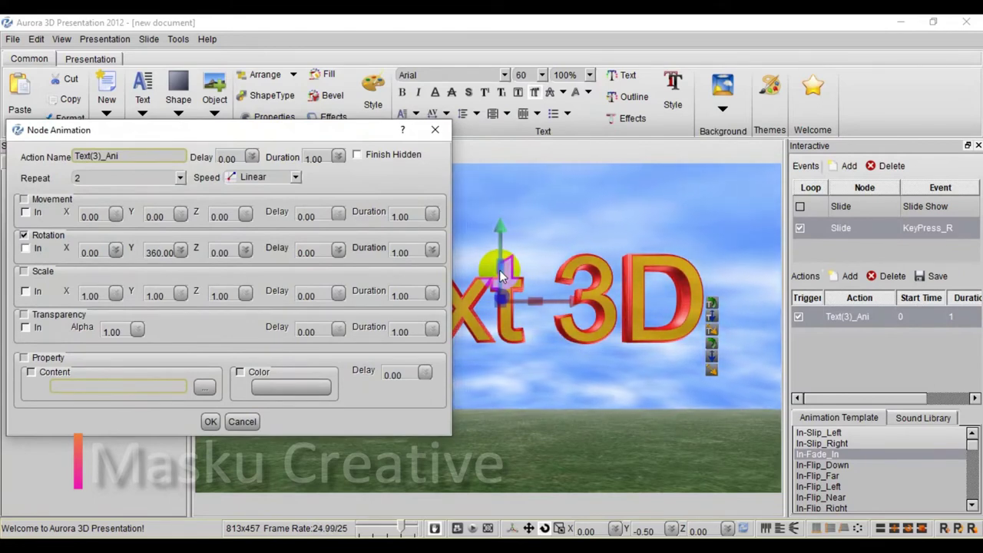
double_click(156, 252)
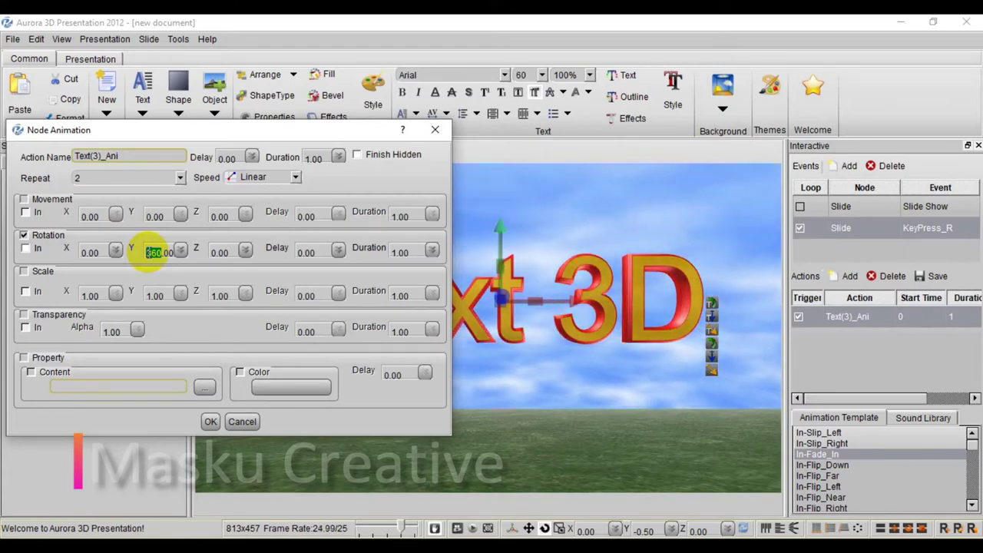
left_click_drag(211, 130, 333, 126)
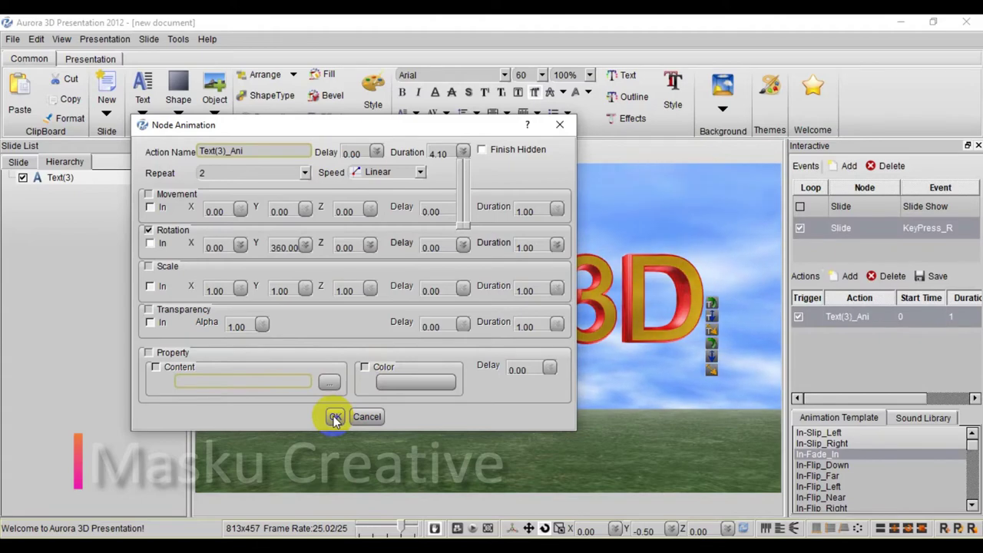
Confirm the 4.10 duration, hide Text(3), and preview the slide, pressing R to spin the text.
left_click(333, 416)
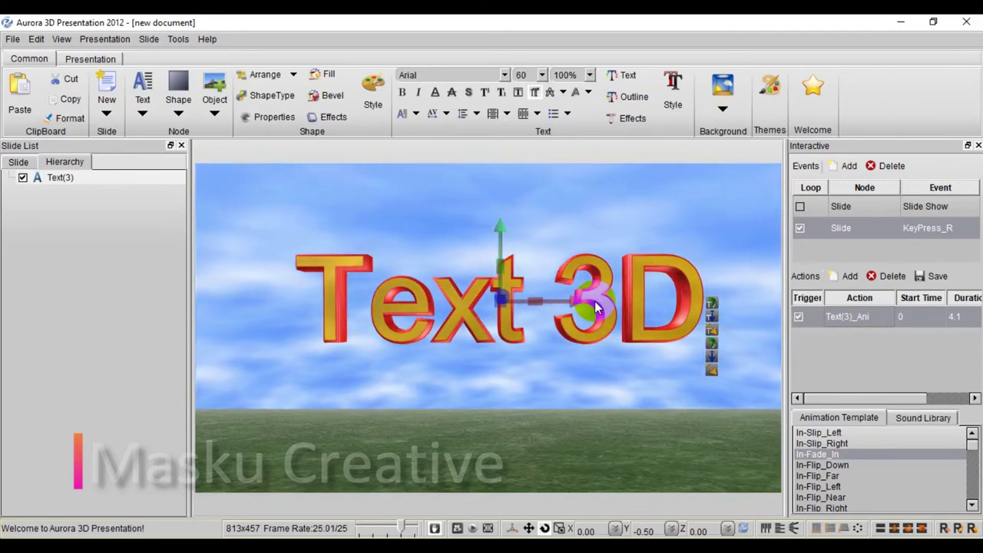
left_click(23, 177)
left_click(239, 191)
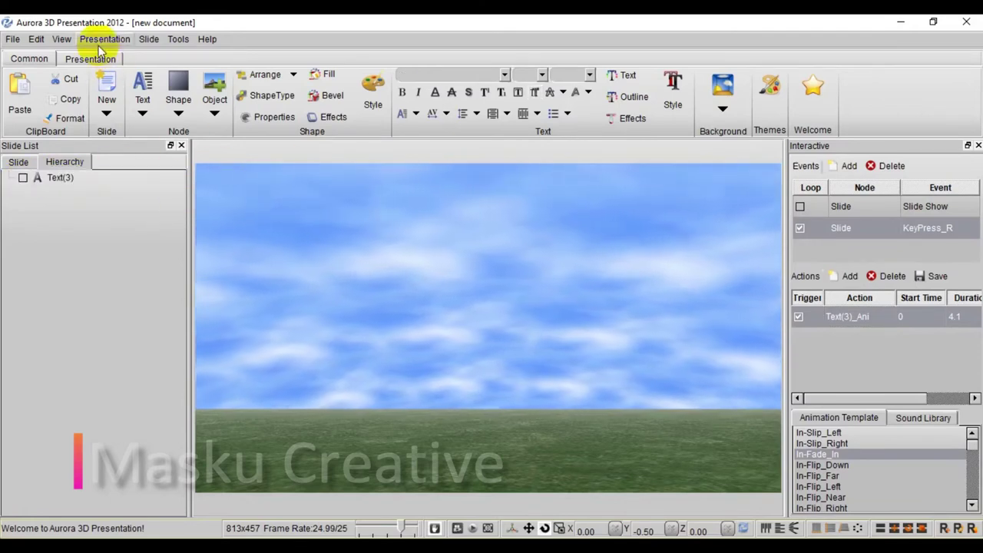
left_click(105, 39)
left_click(112, 74)
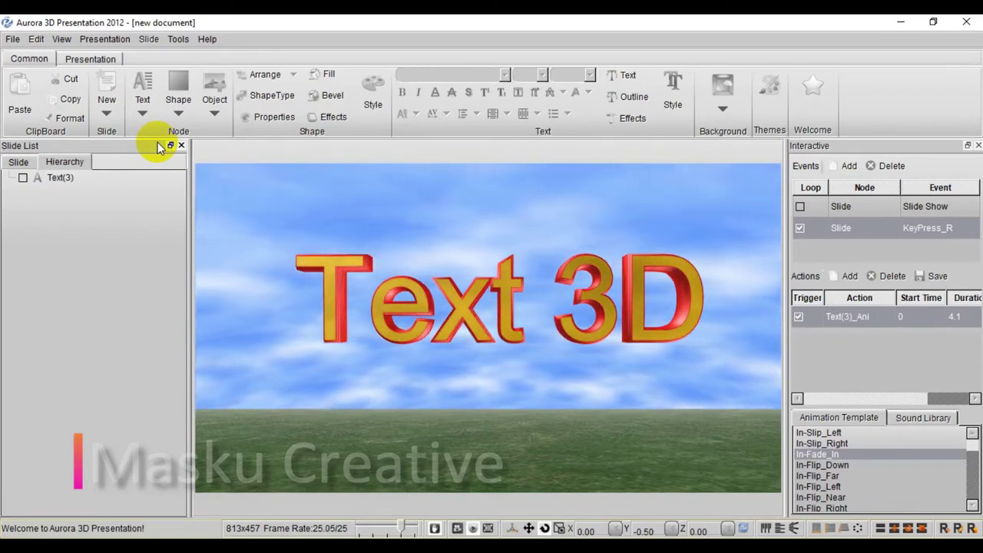
key("r")
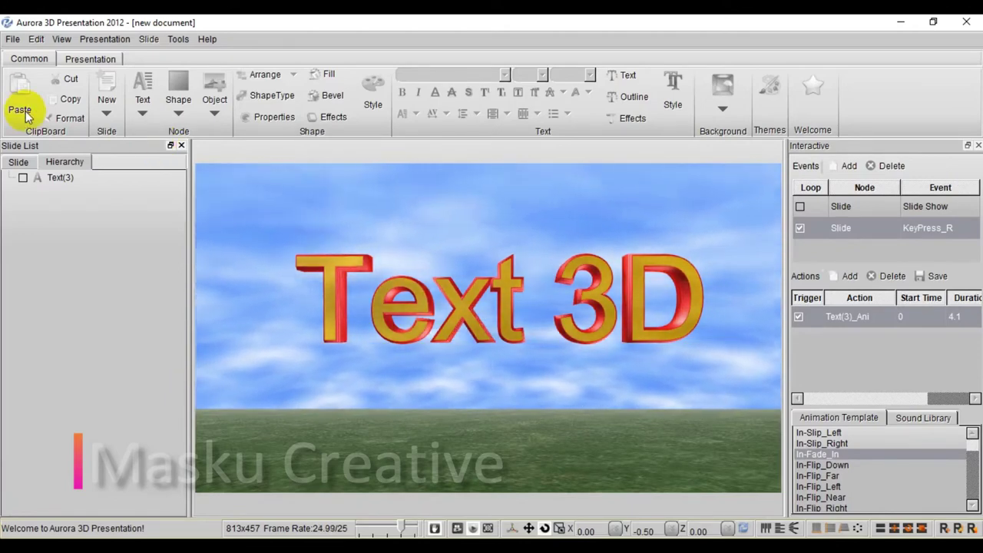
Set the Text(3)_Ani rotation to repeat Until Next Click.
double_click(853, 319)
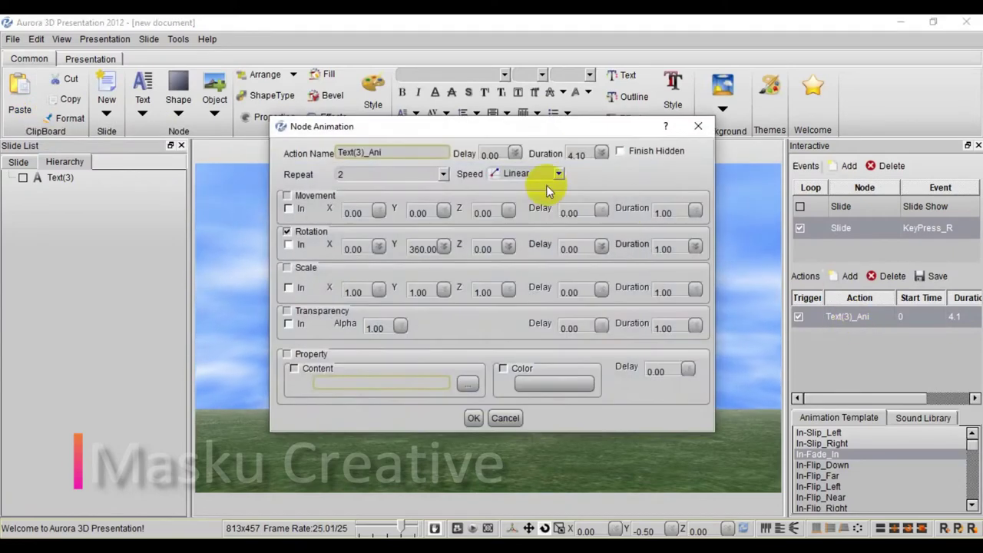
left_click(440, 176)
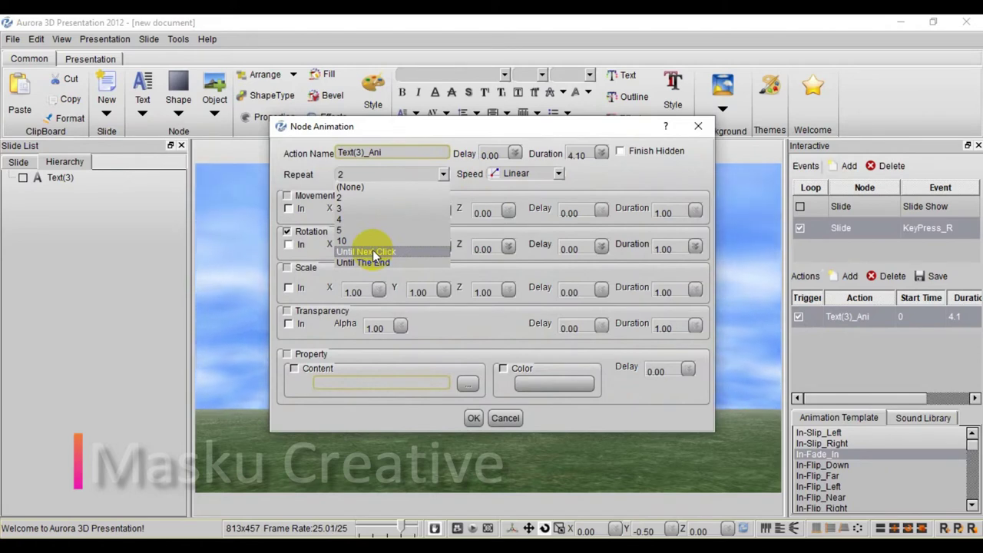
left_click(372, 252)
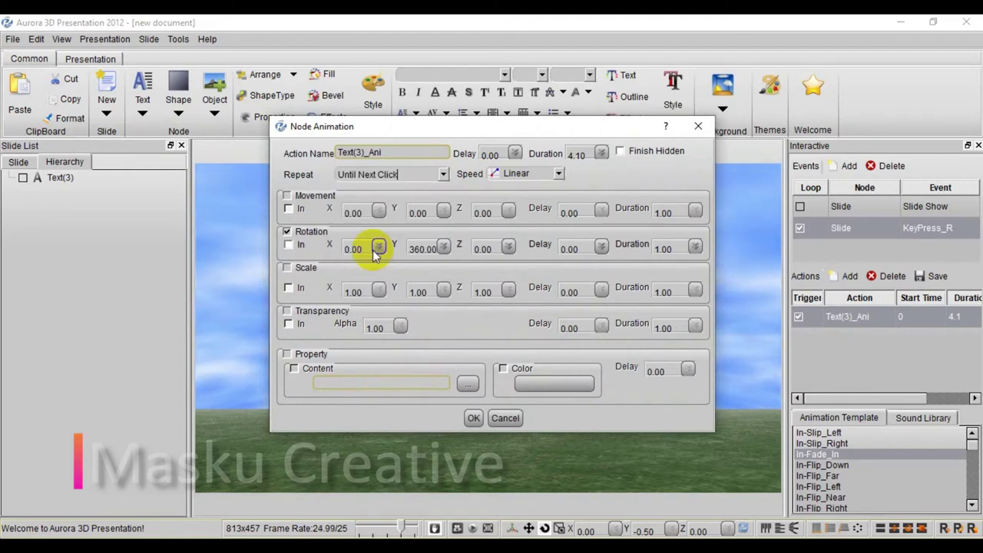
left_click(472, 421)
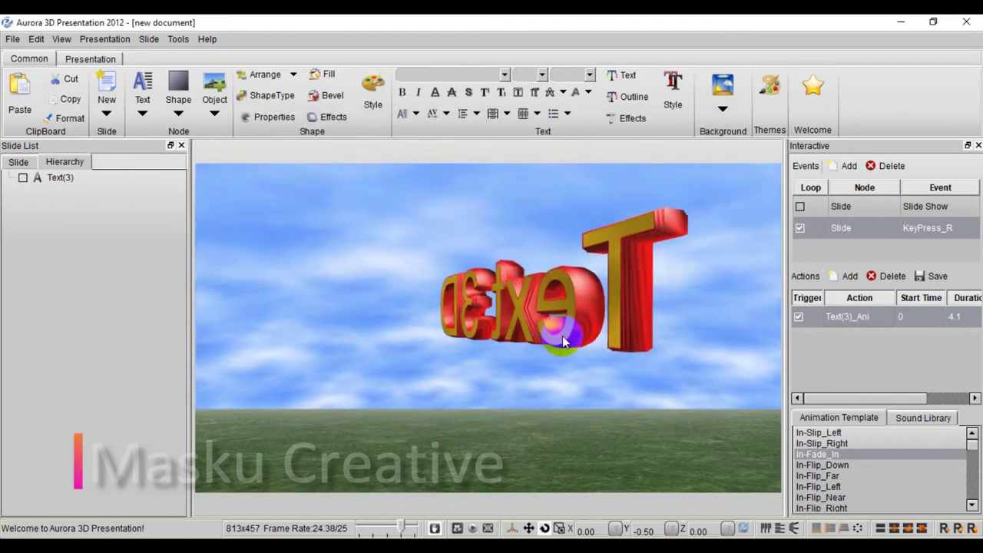
Preview the presentation and press R to watch the text spin.
left_click(104, 38)
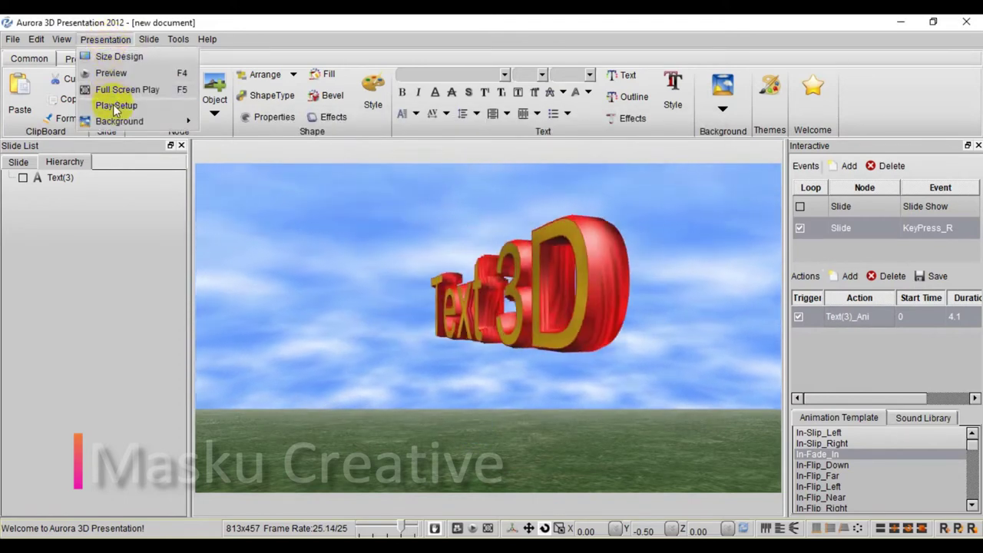
left_click(112, 74)
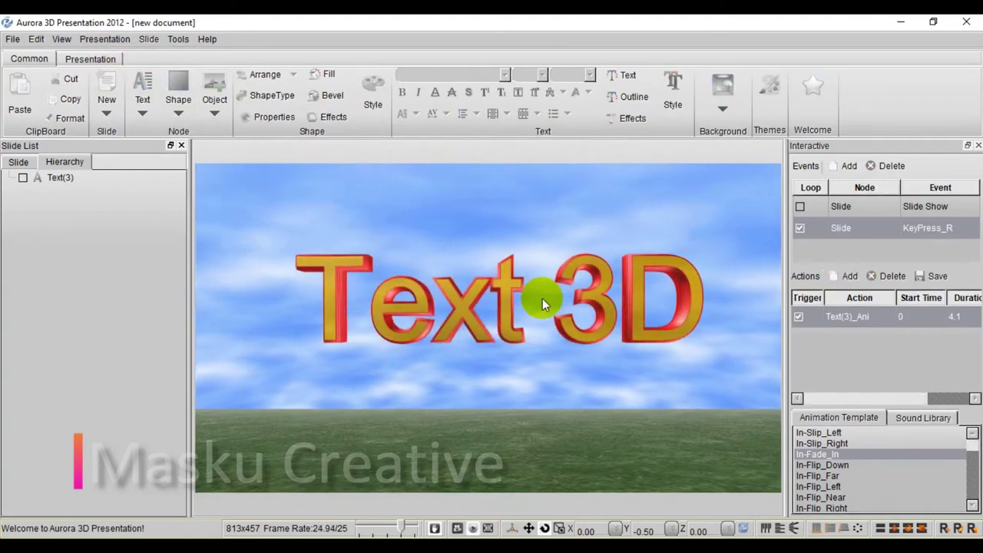
key("r")
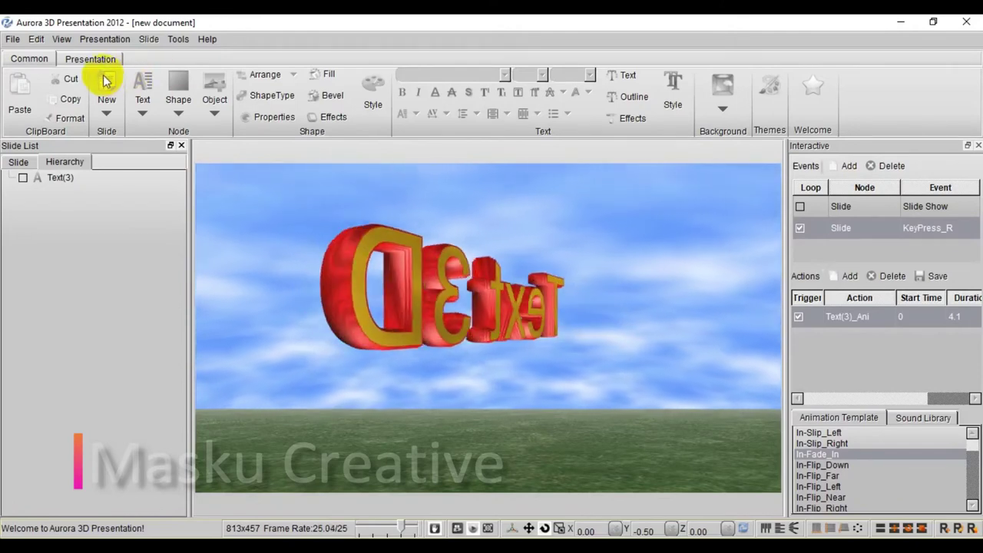
Stop the preview, make Text(3) visible again, and set Text(3)_Ani to repeat 2 times.
left_click(22, 179)
left_click(22, 178)
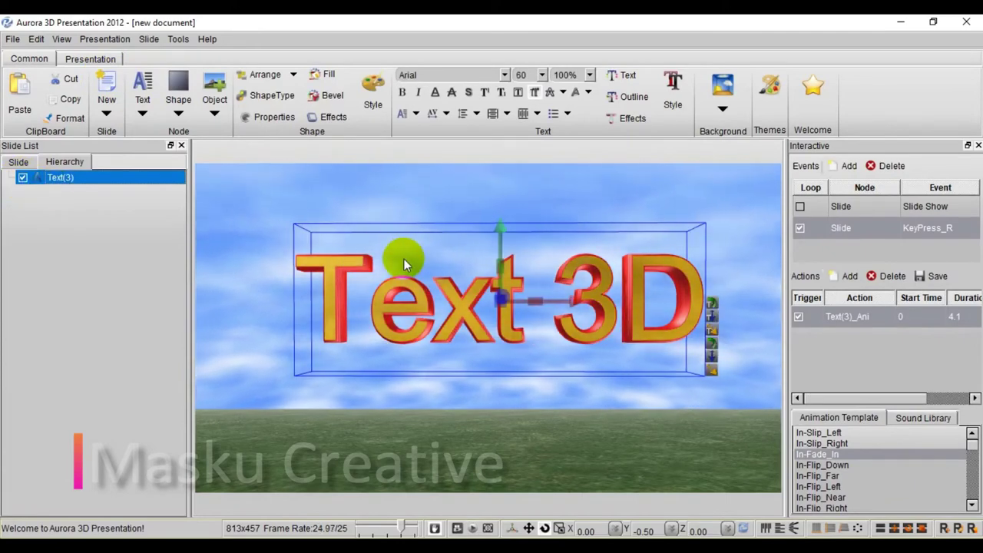
double_click(866, 317)
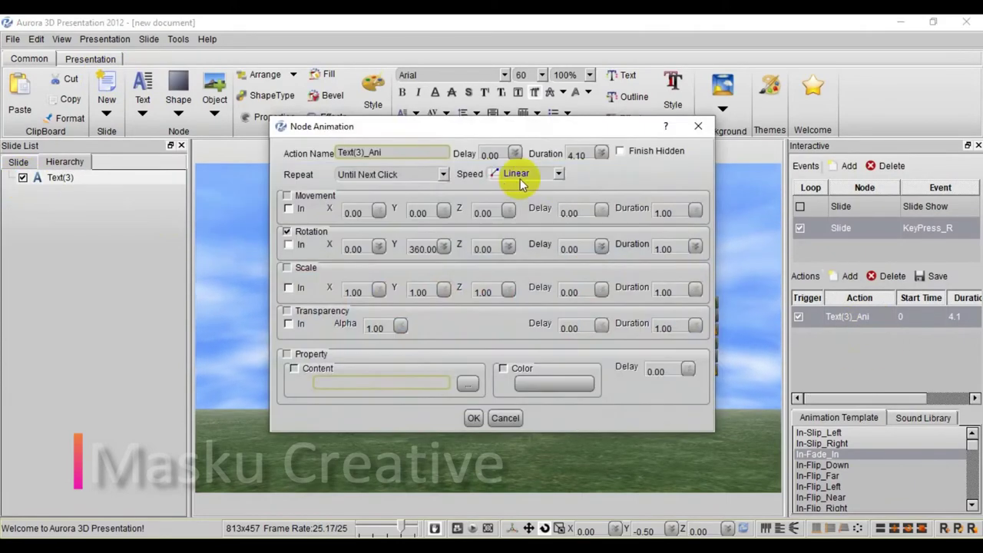
left_click(444, 175)
left_click(336, 198)
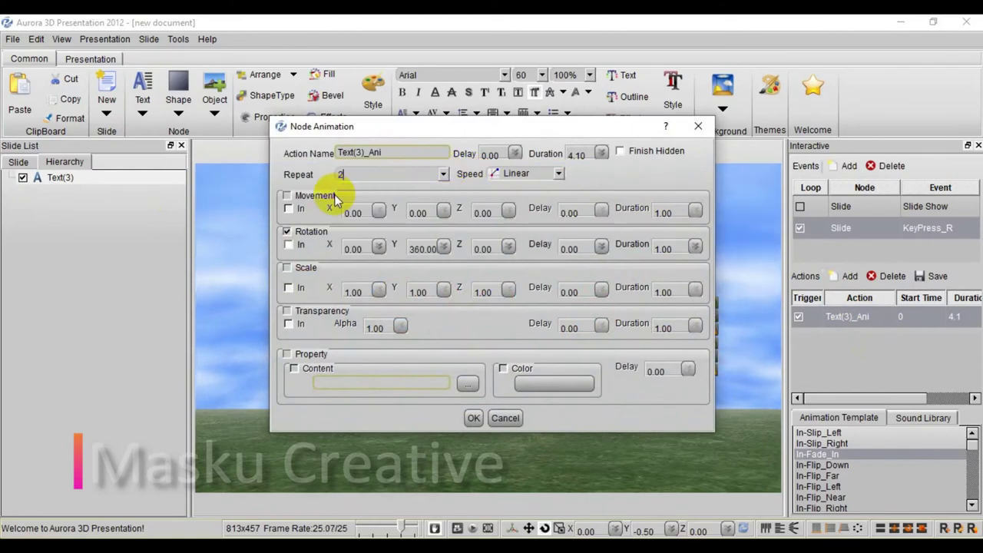
left_click(474, 418)
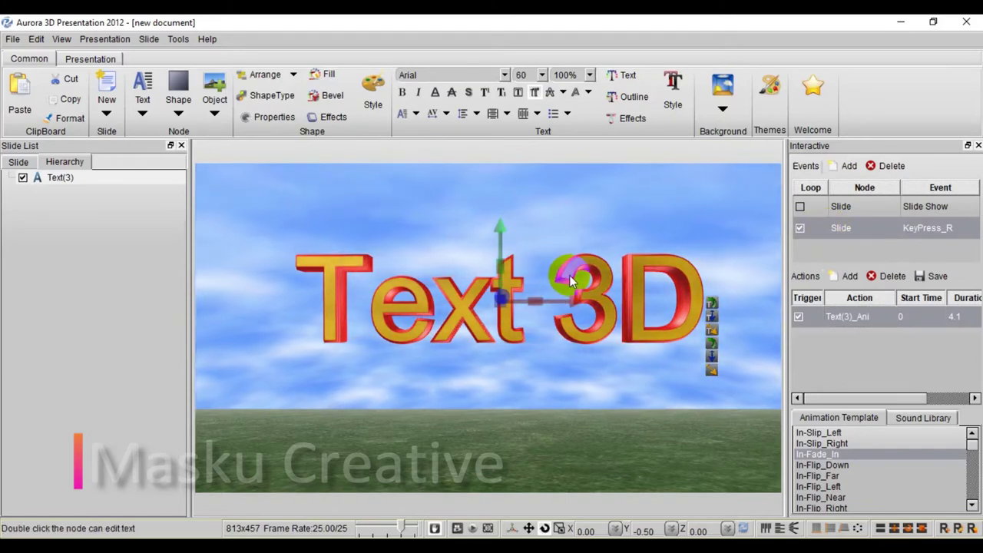
Add a slide KeyPress event triggered by the Up arrow key (KeyPress_Up).
left_click(843, 168)
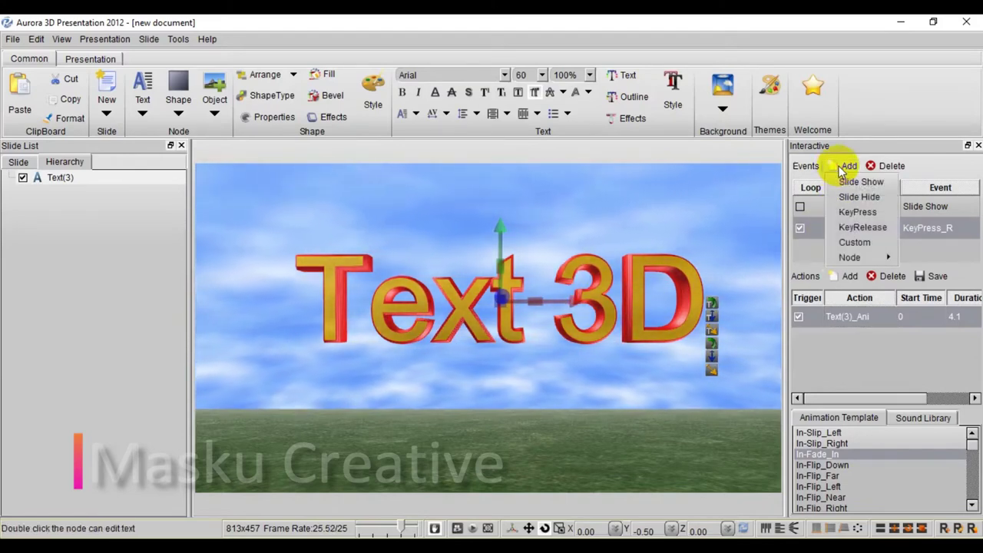
left_click(851, 211)
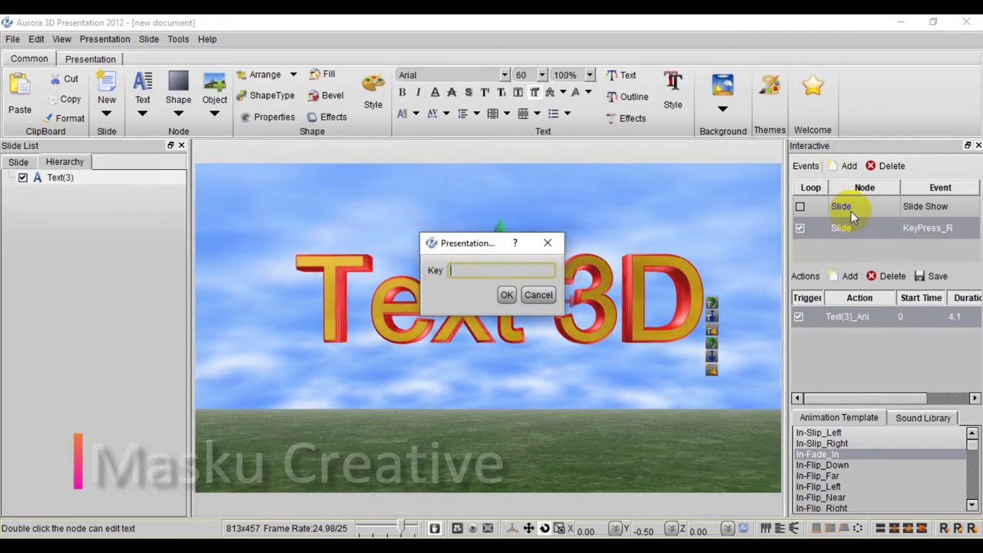
key("shift+Up")
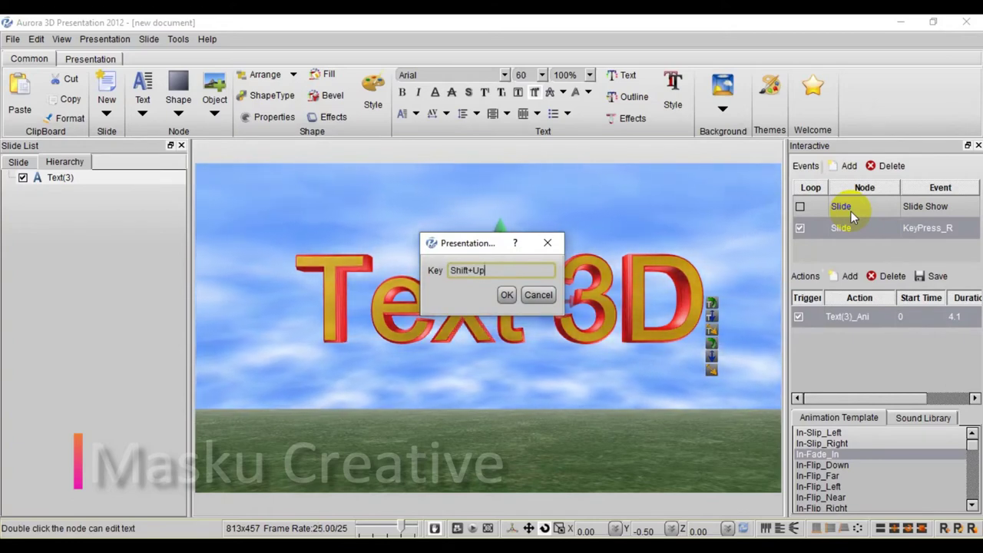
key("BackSpace")
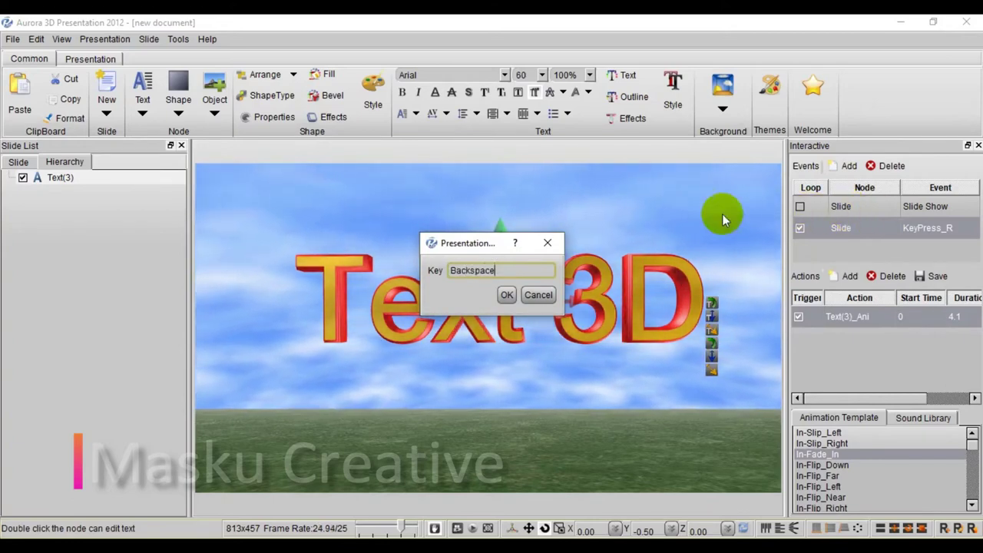
key("Up")
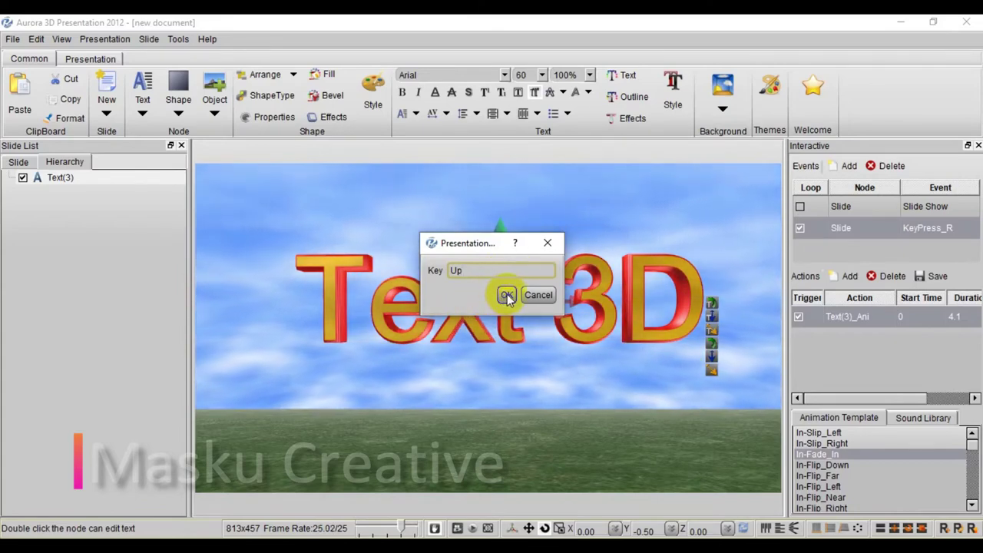
left_click(507, 295)
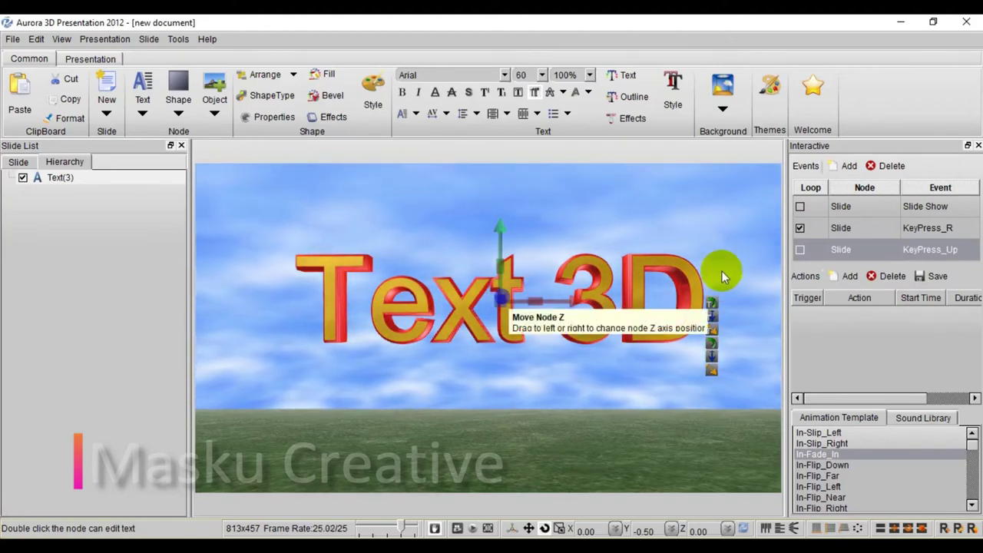
Make KeyPress_Up loop and try a Camera Animation action, then close its settings.
left_click(800, 249)
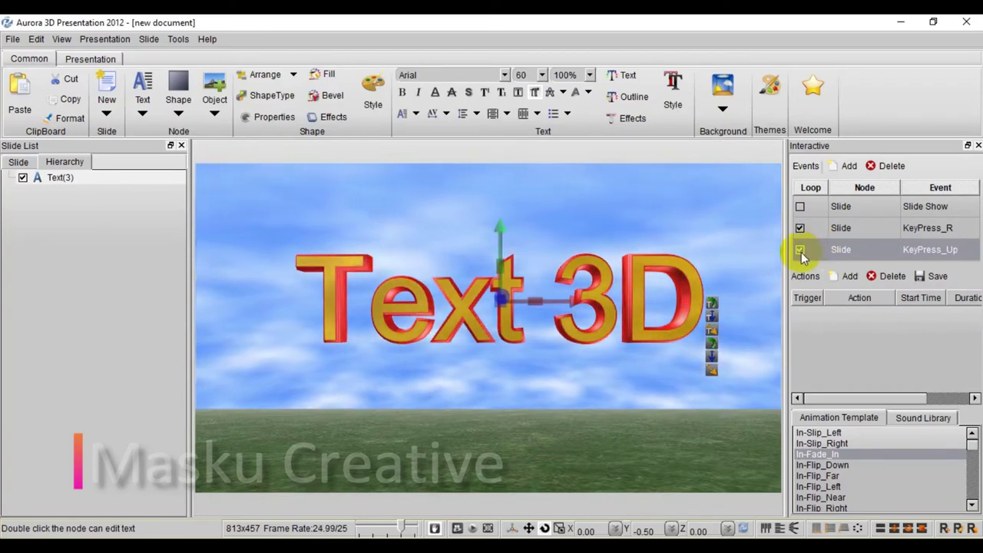
left_click(849, 279)
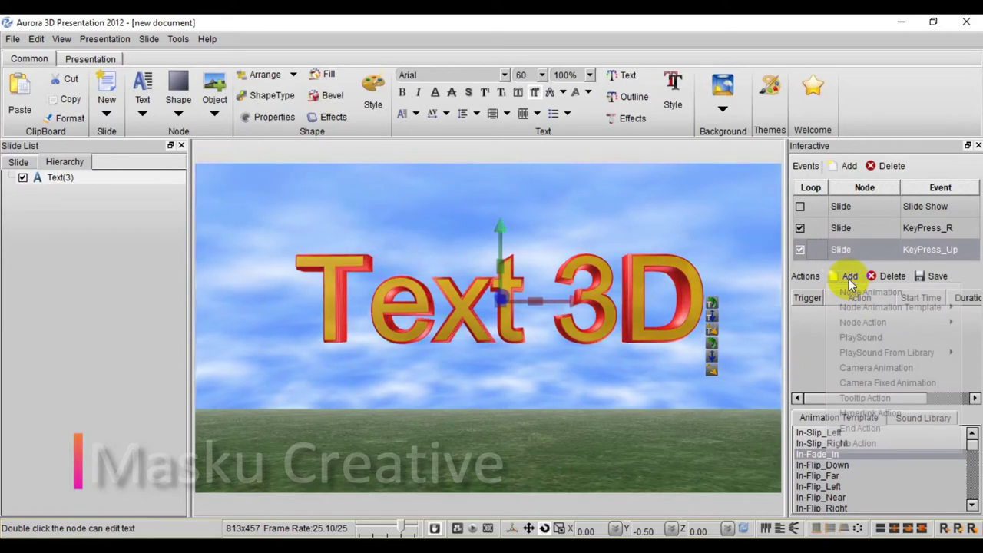
left_click(874, 369)
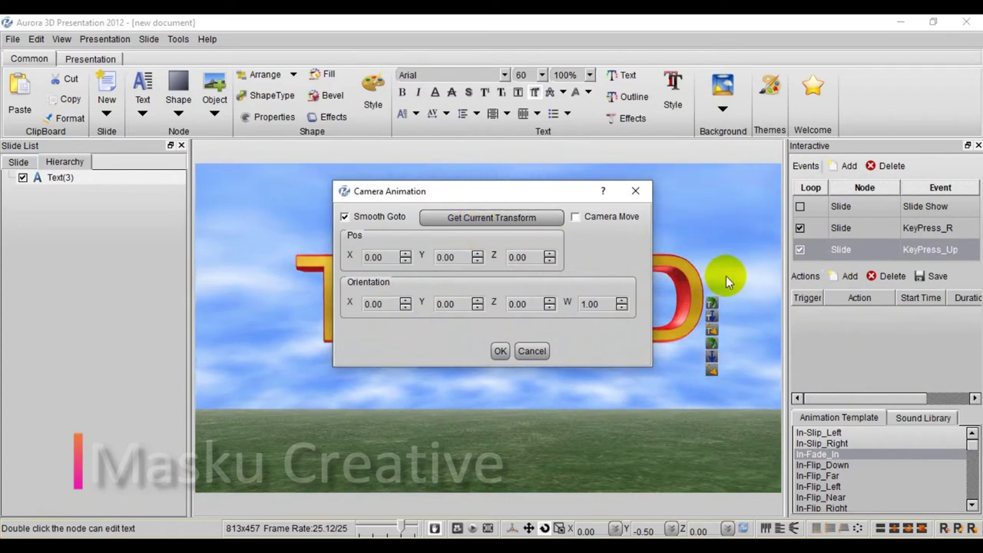
left_click_drag(549, 195, 285, 220)
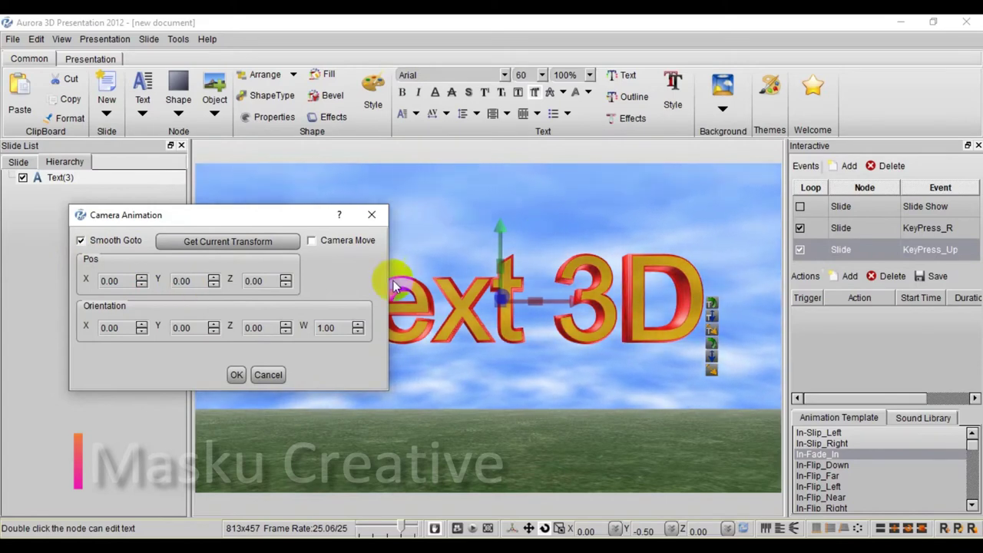
left_click(372, 214)
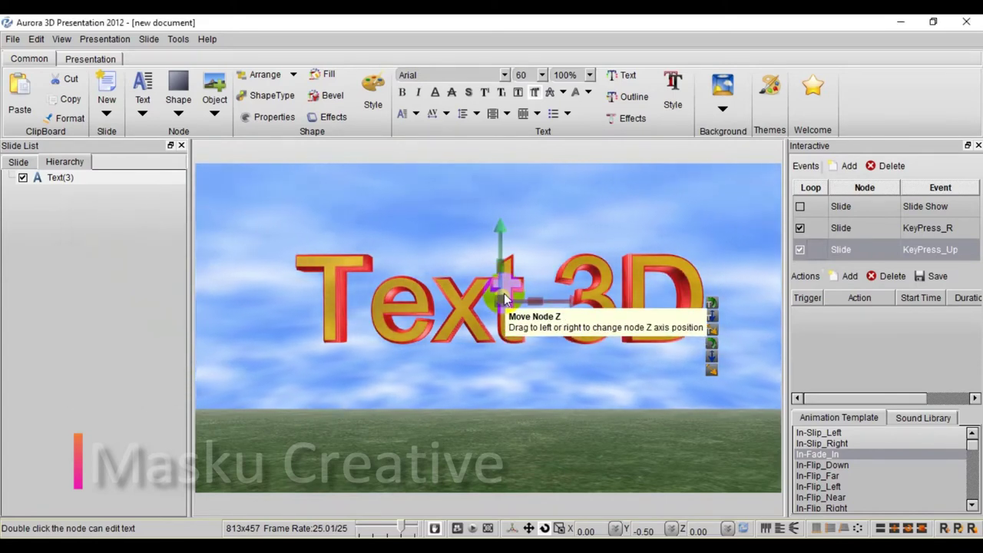
Add a CamerAni action that moves the camera closer on Pos Z, with Camera Move on.
left_click(848, 276)
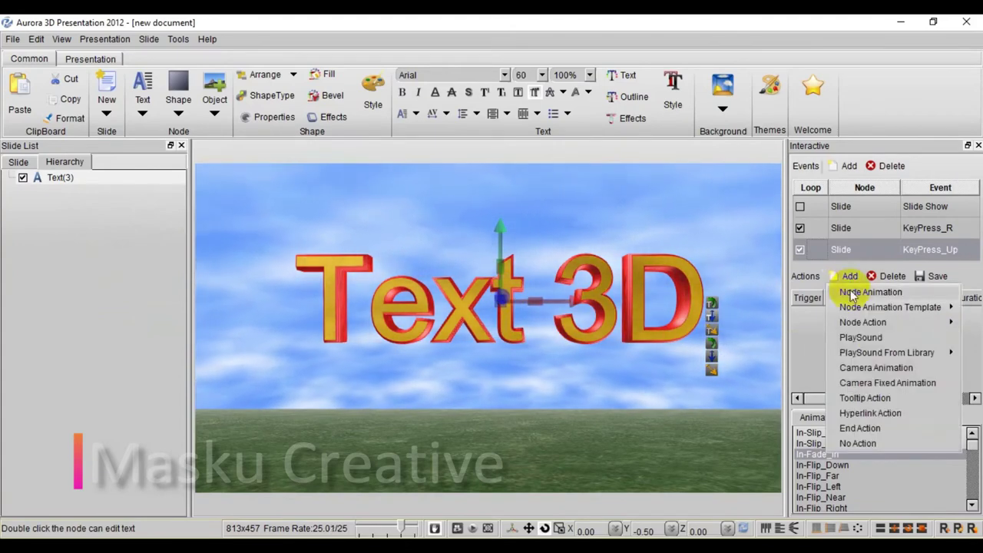
left_click(874, 367)
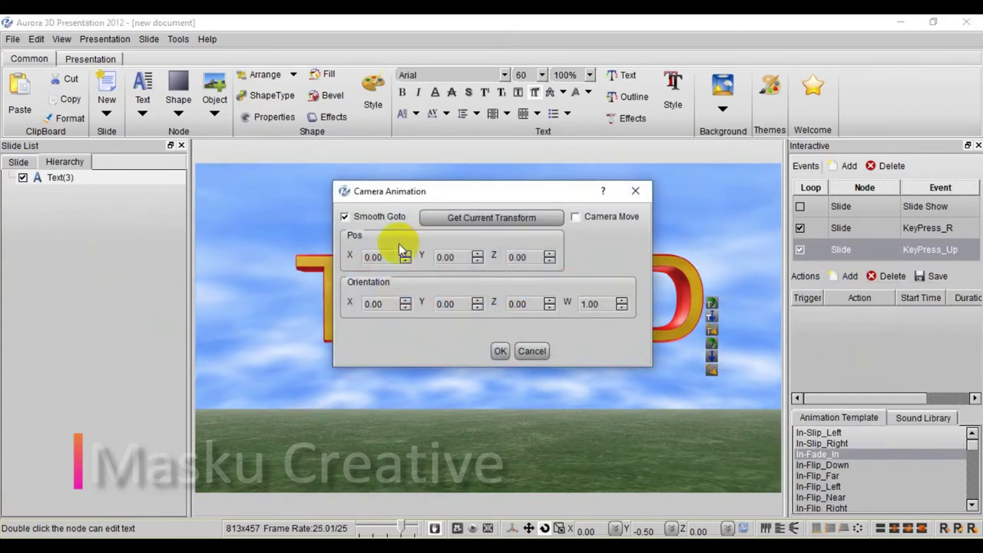
left_click_drag(441, 197, 208, 206)
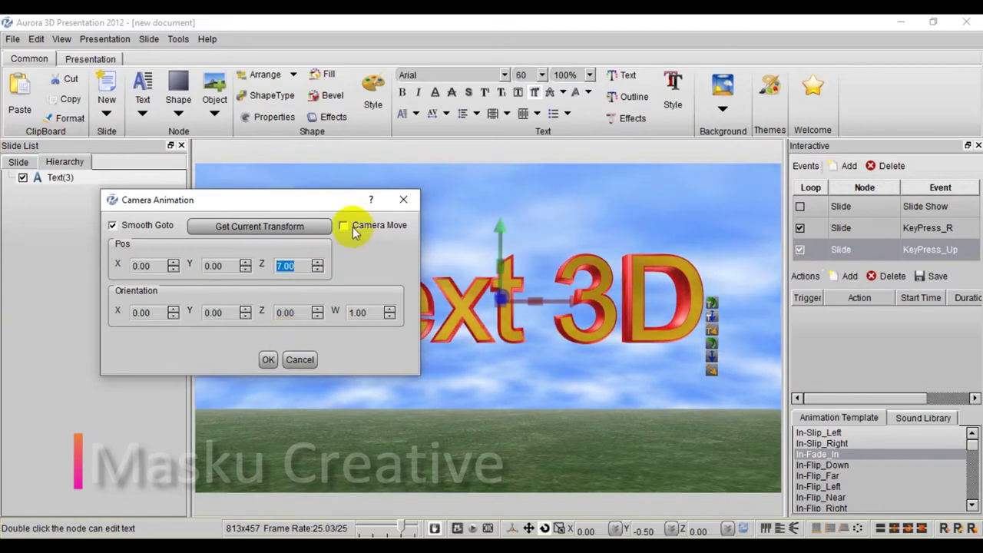
left_click(268, 359)
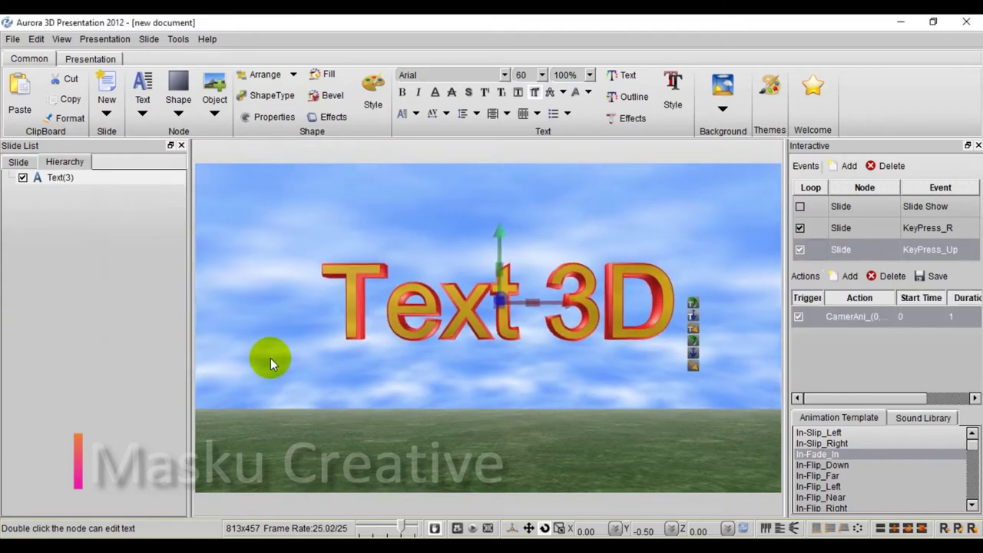
double_click(830, 315)
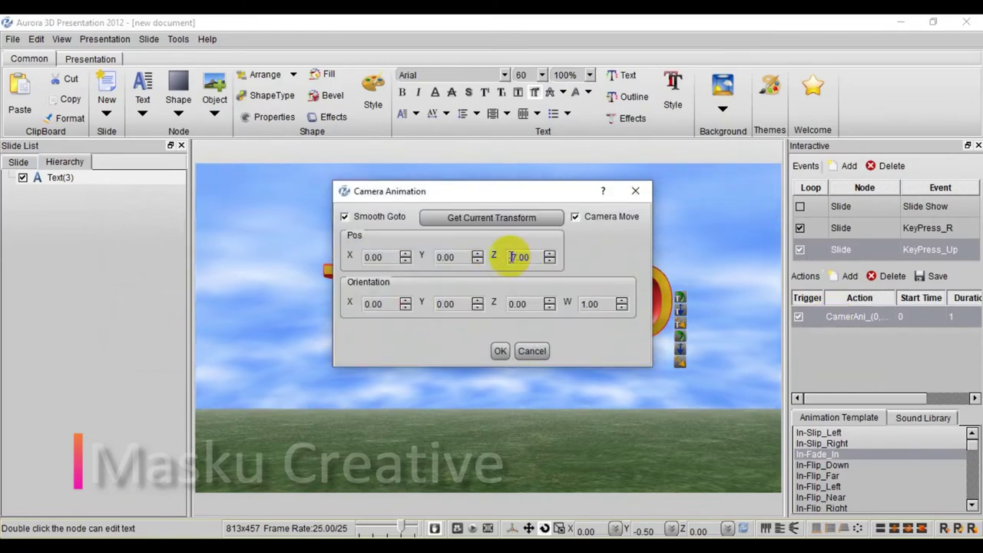
left_click(500, 352)
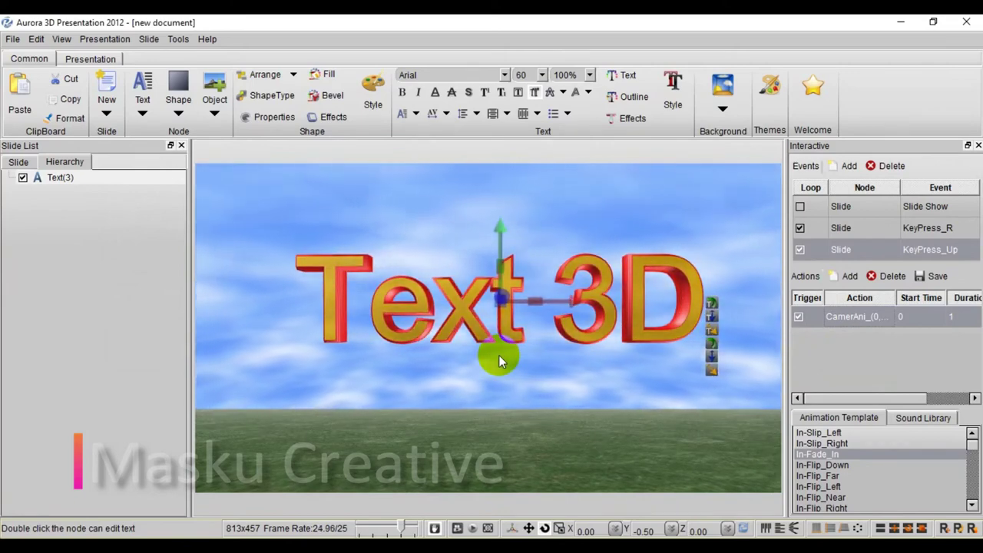
left_click(85, 40)
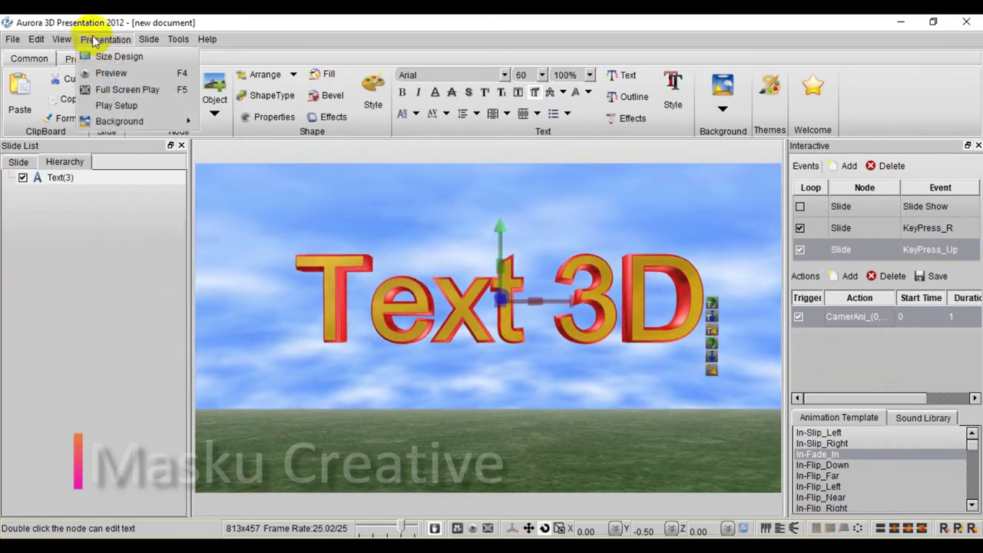
left_click(110, 74)
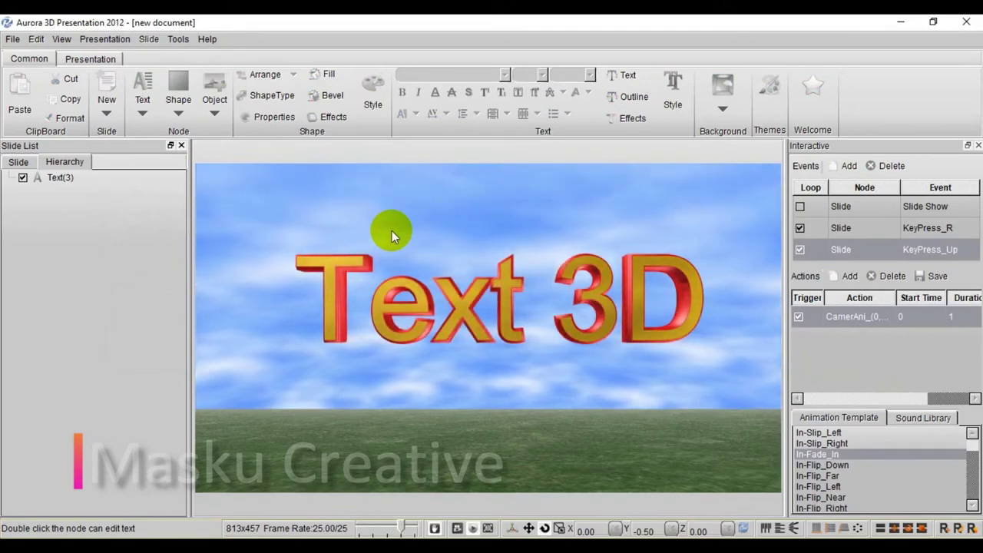
key("Up")
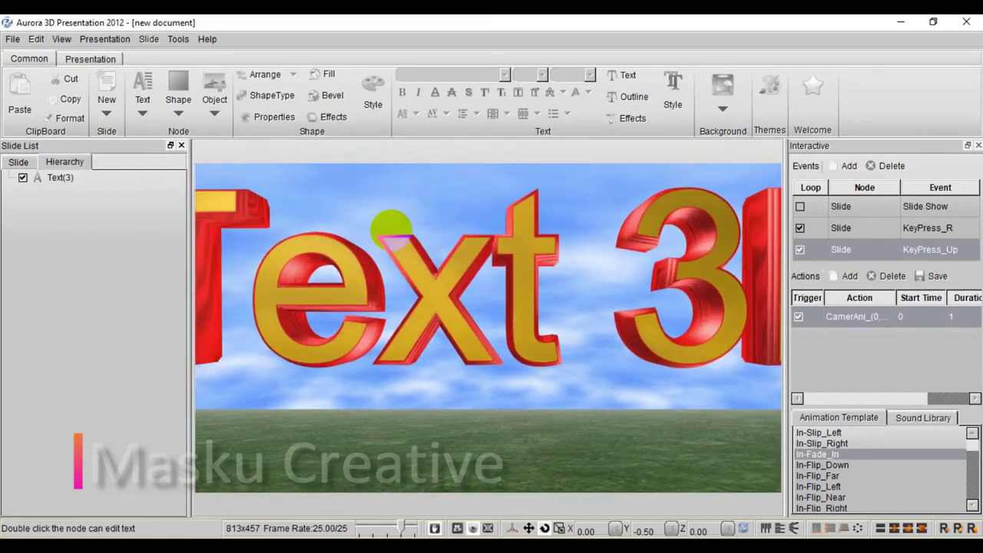
left_click(391, 227)
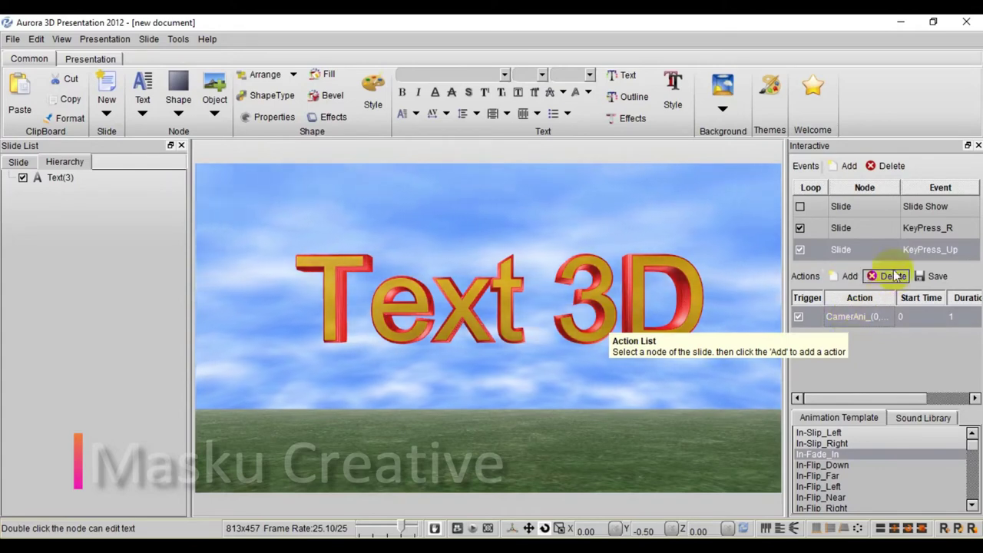
Add a looping KeyPress event triggered by the Down arrow key.
left_click(850, 168)
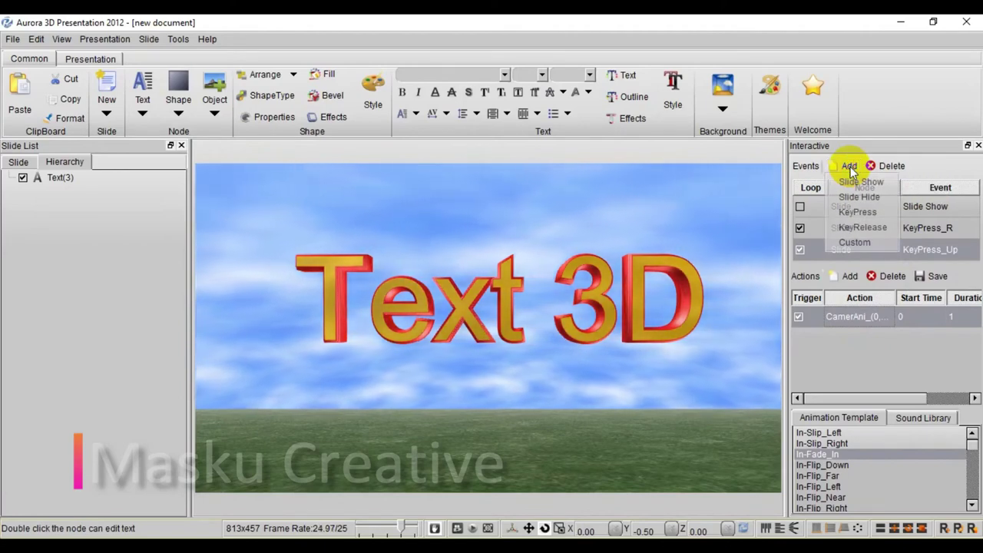
left_click(851, 213)
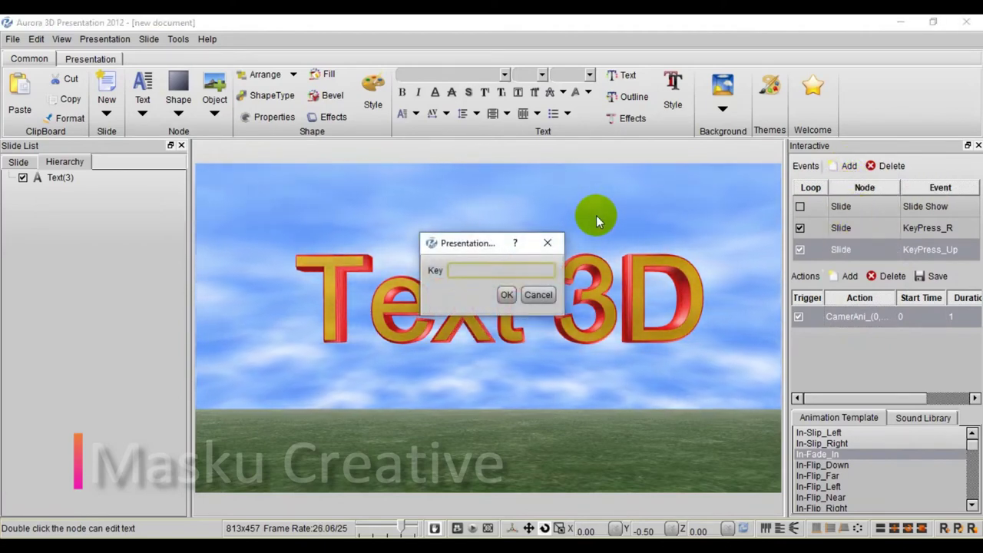
key("Down")
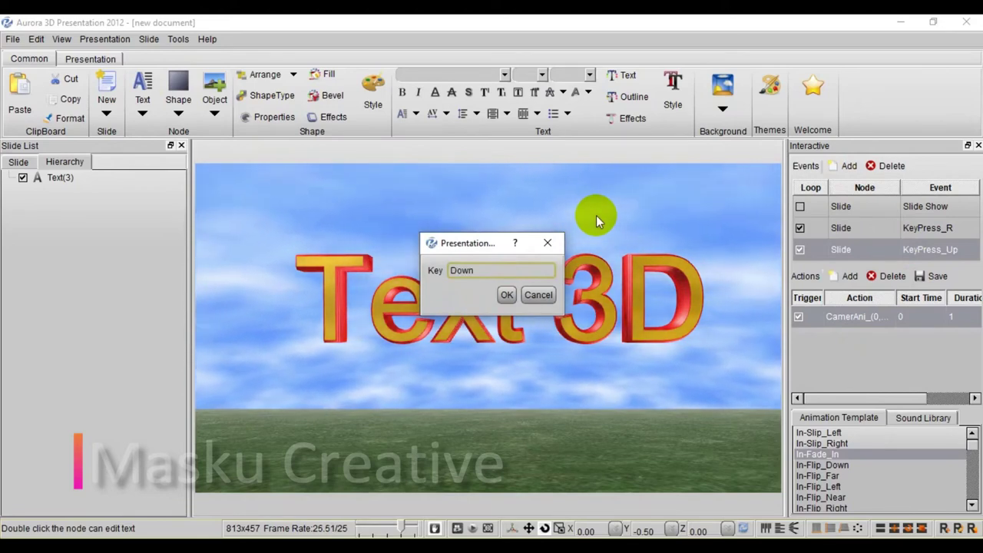
left_click(507, 296)
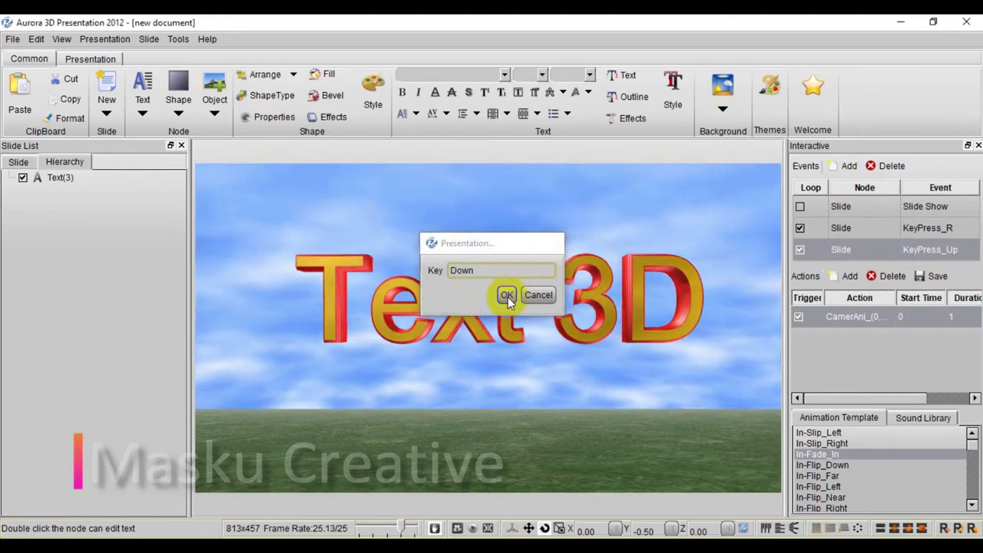
left_click(800, 252)
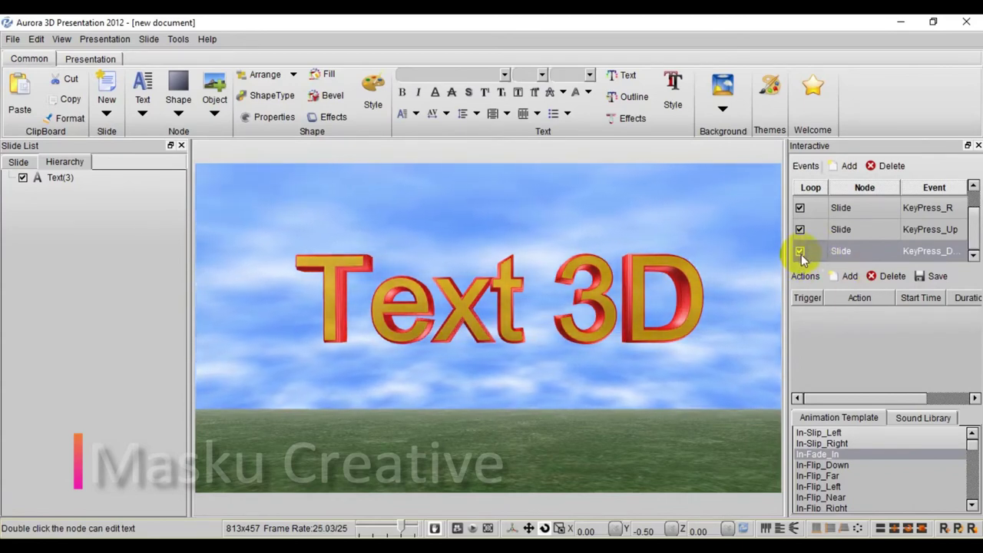
Give the Down key event a CamerAni action moving the camera to Z 7.
left_click(848, 275)
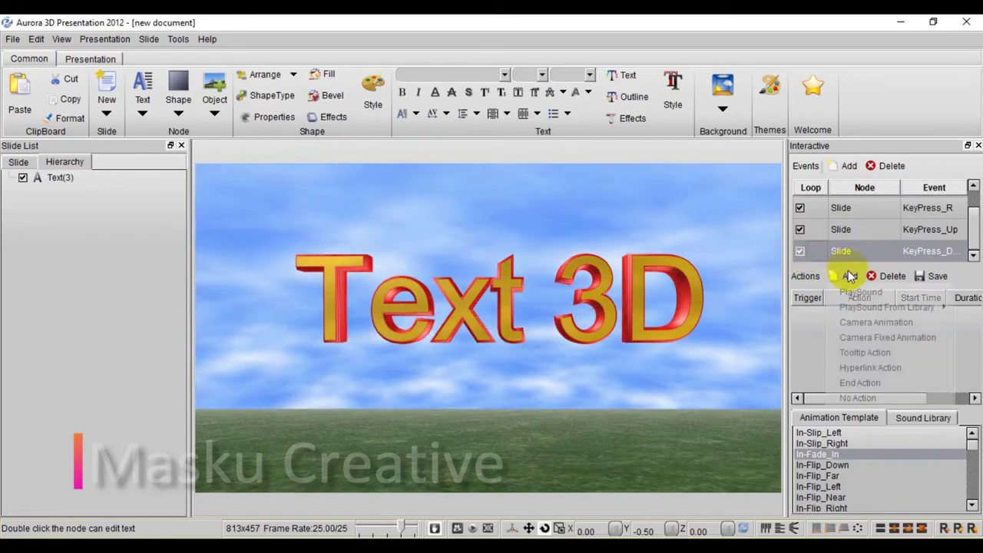
left_click(861, 320)
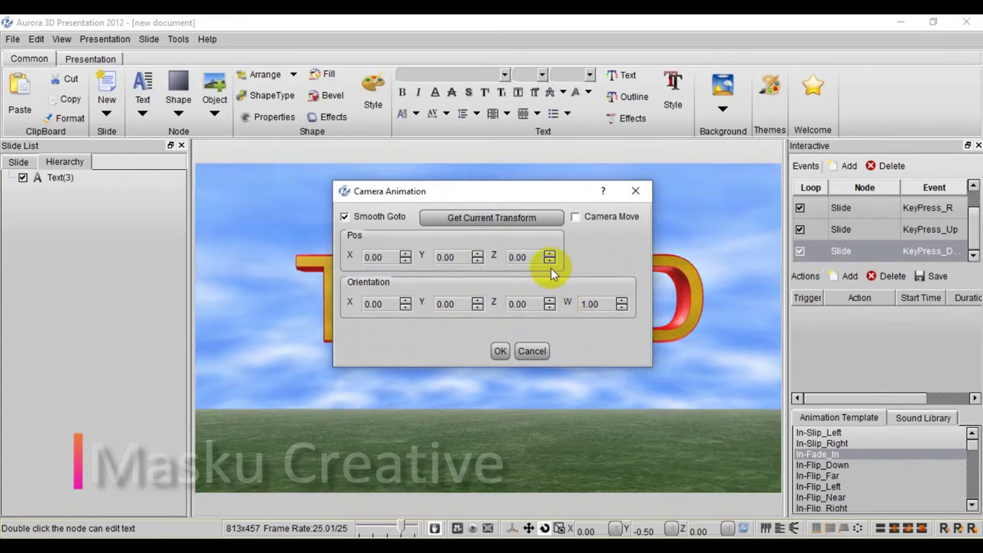
left_click_drag(529, 256, 500, 255)
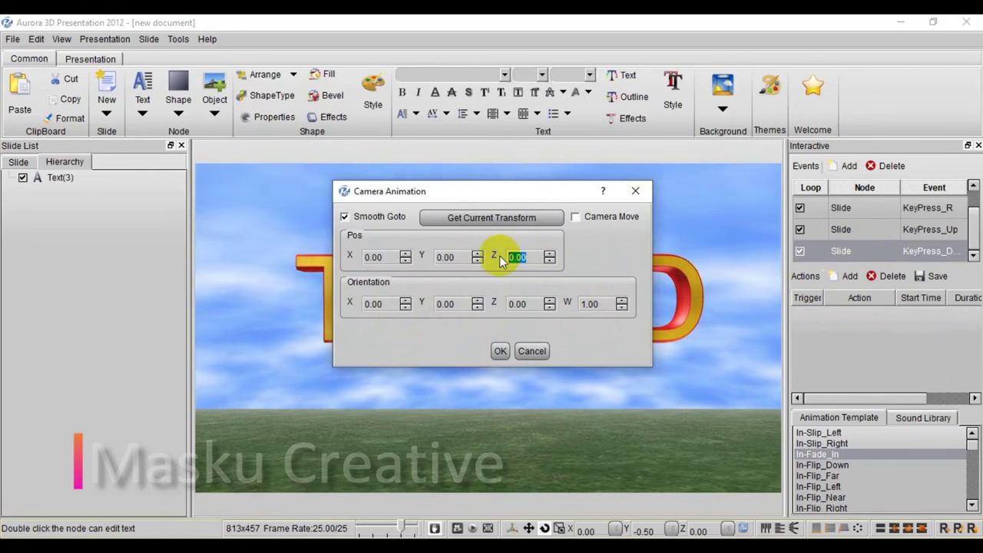
type("7")
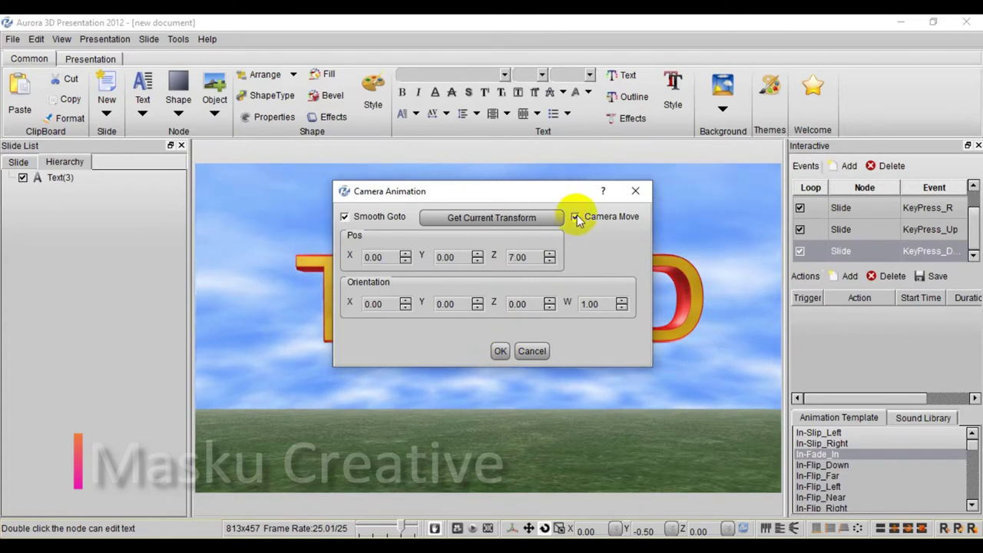
left_click(500, 352)
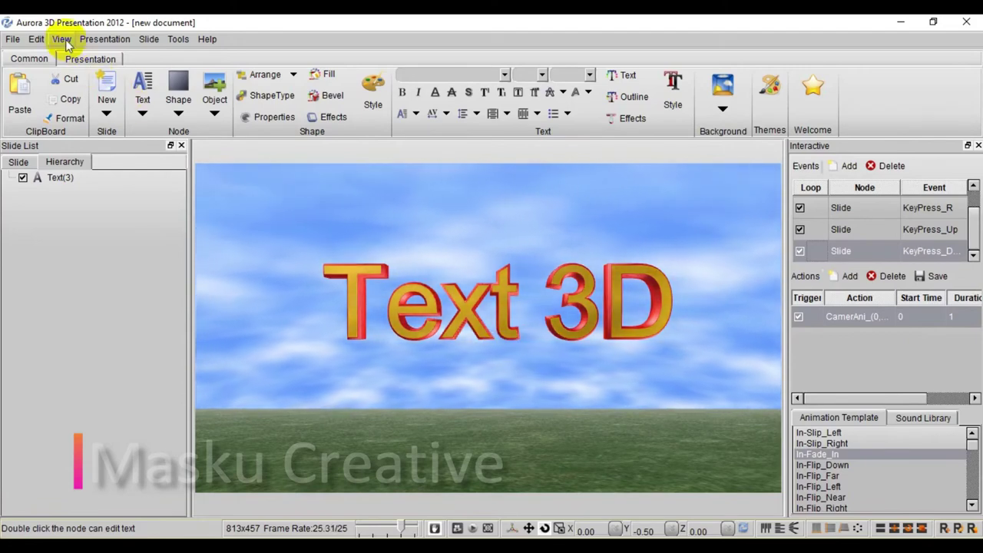
left_click(100, 39)
left_click(115, 70)
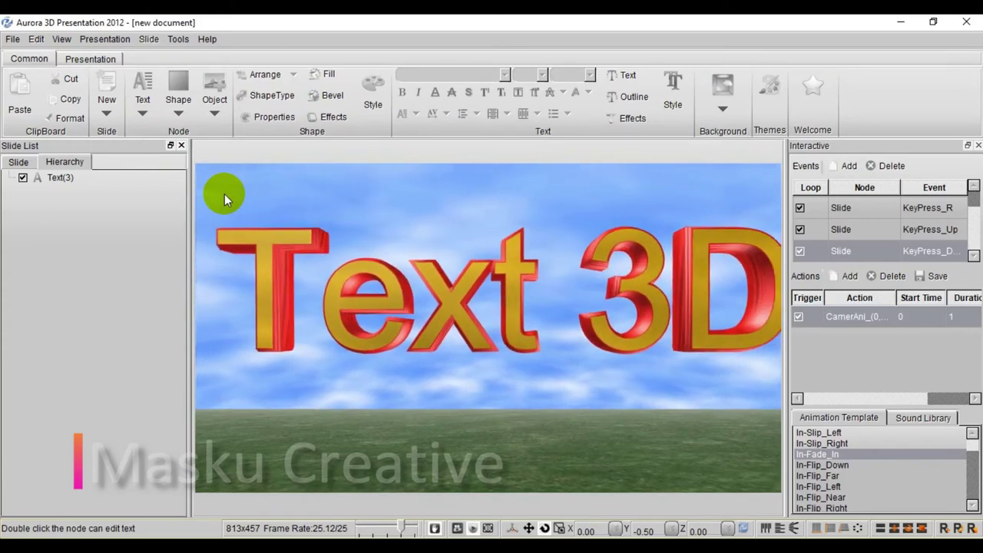
key("Down")
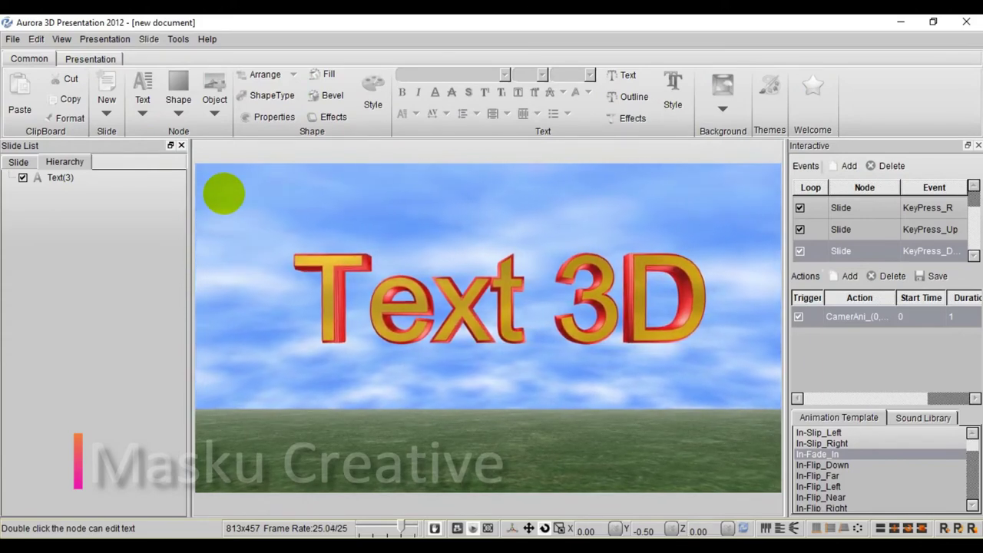
key("Up")
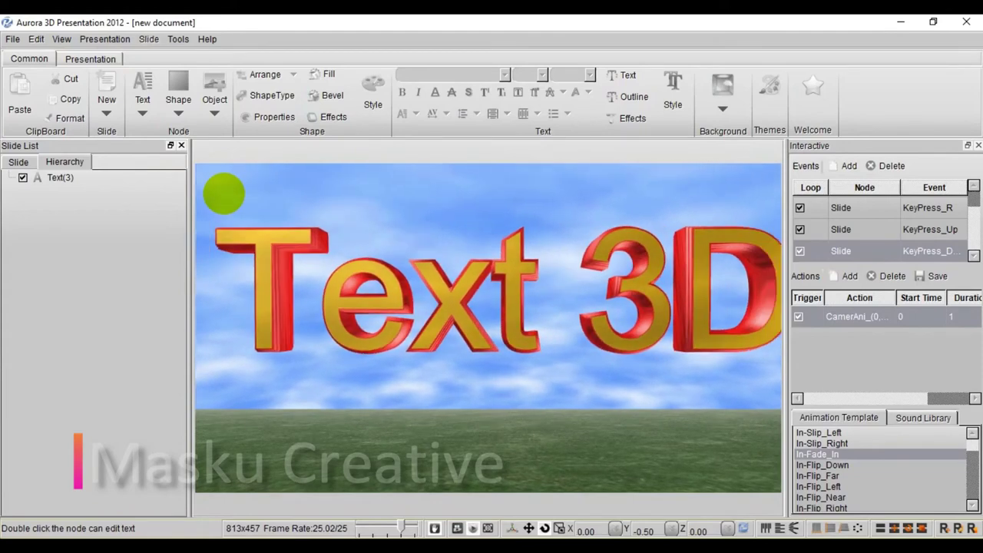
key("Down")
key("r")
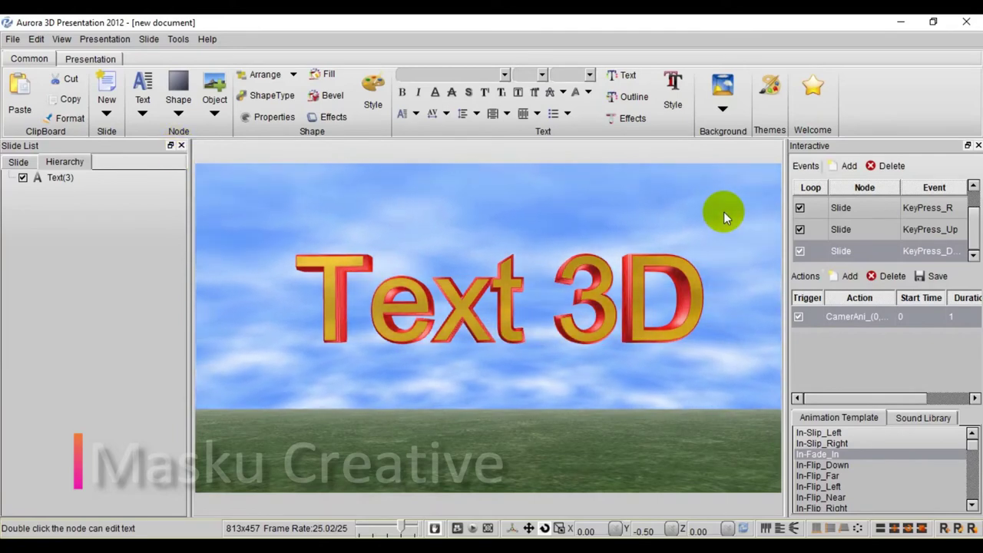
mouse_move(485, 341)
left_mouse_down()
mouse_move(490, 375)
mouse_move(475, 344)
mouse_move(487, 341)
left_mouse_up()
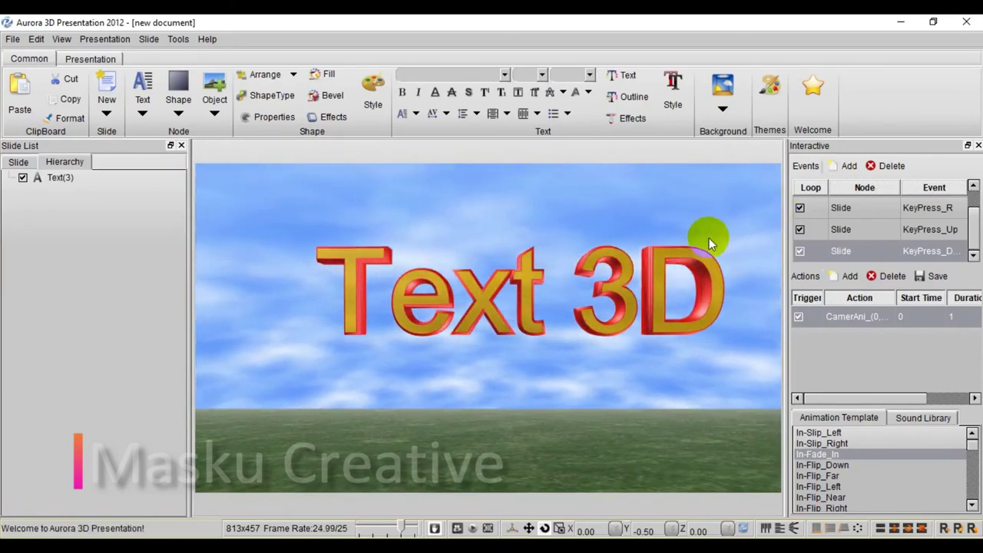
Add a new KeyPress event triggered by Shift+Up.
left_click(852, 169)
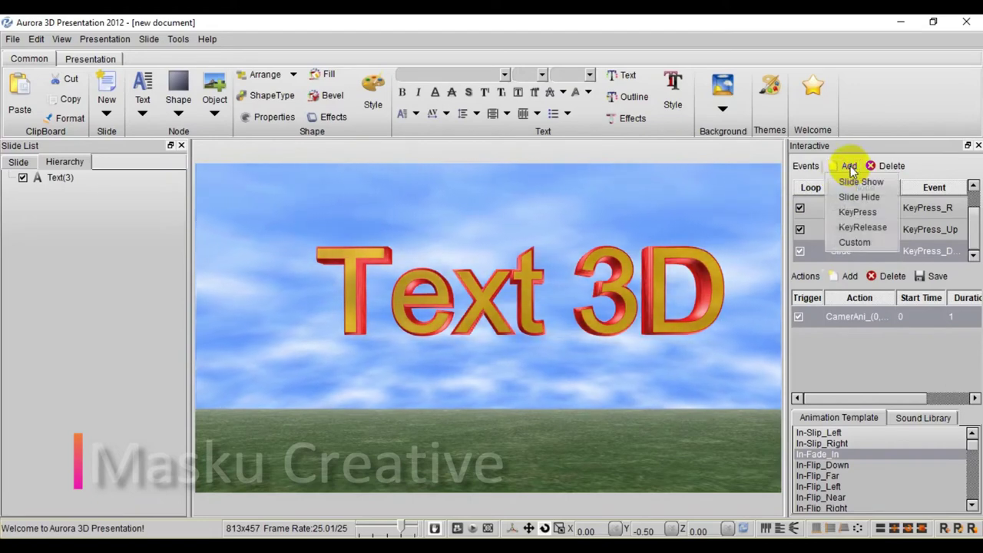
left_click(855, 209)
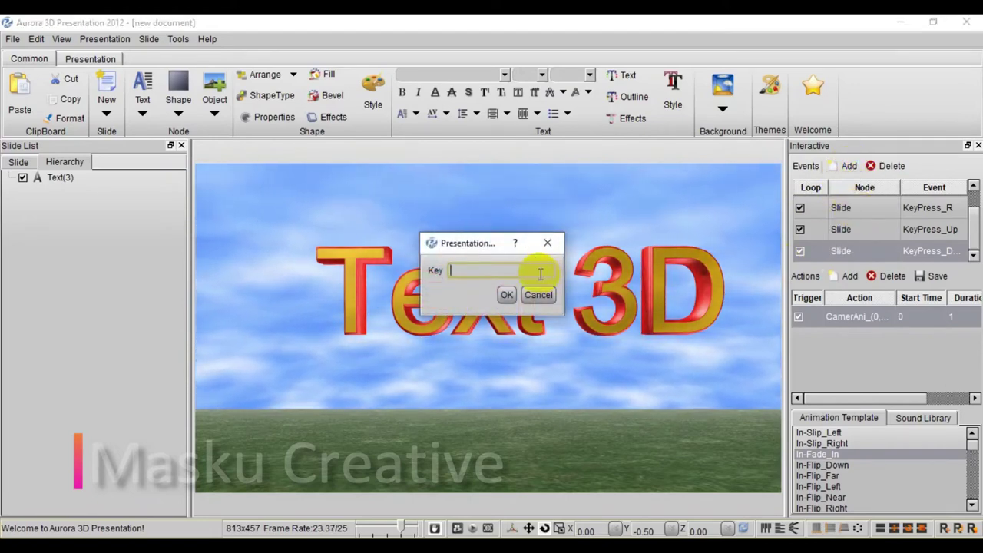
key("shift+Up")
left_click(506, 294)
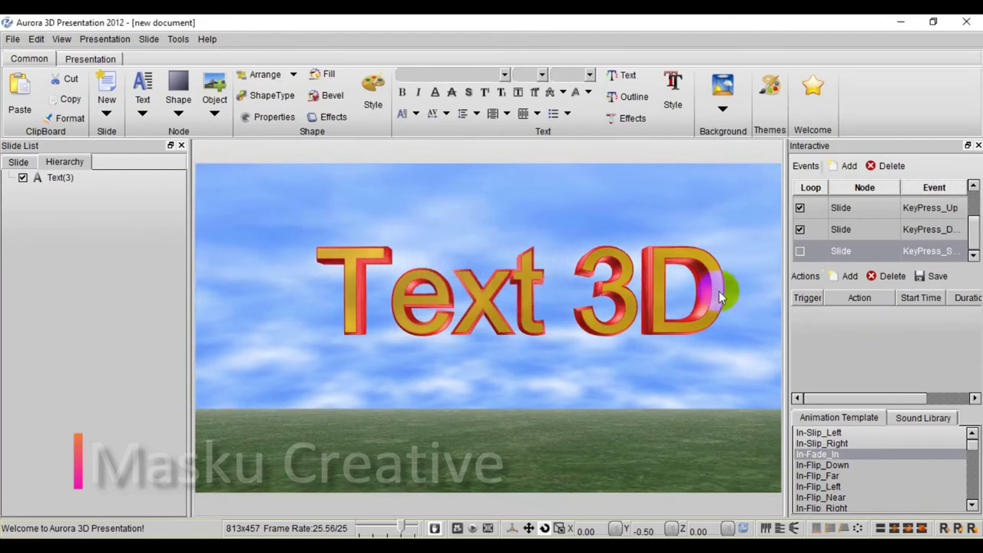
Give the Shift+Up event a CamerAni action to Y 7 and make the event loop.
left_click(845, 276)
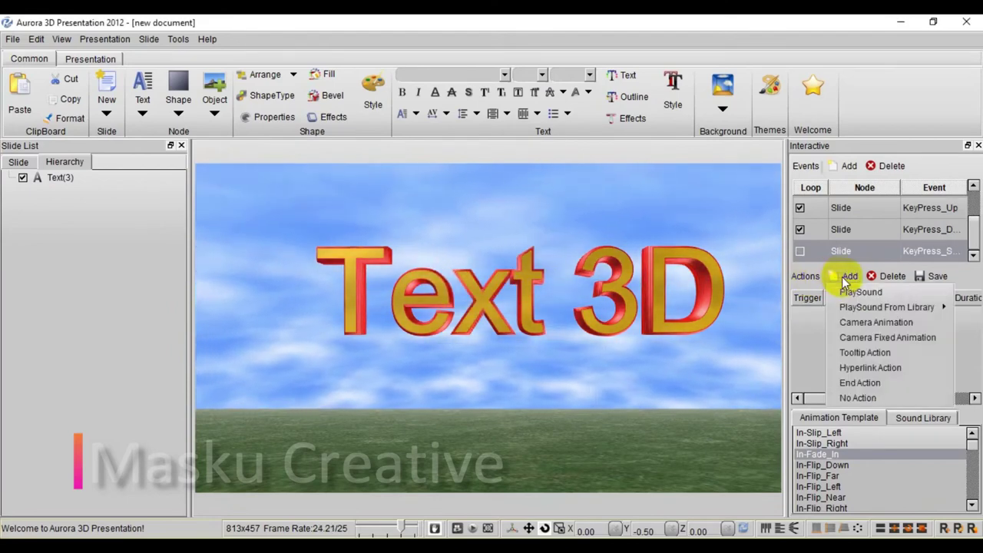
left_click(872, 323)
mouse_move(538, 192)
left_mouse_down()
mouse_move(540, 320)
mouse_move(530, 291)
left_mouse_up()
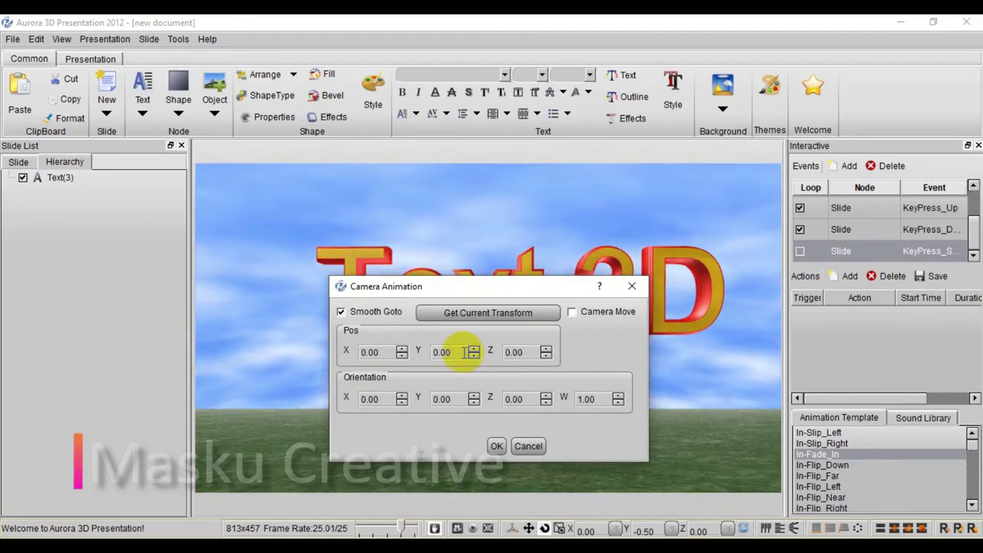
left_click(444, 352)
type("7")
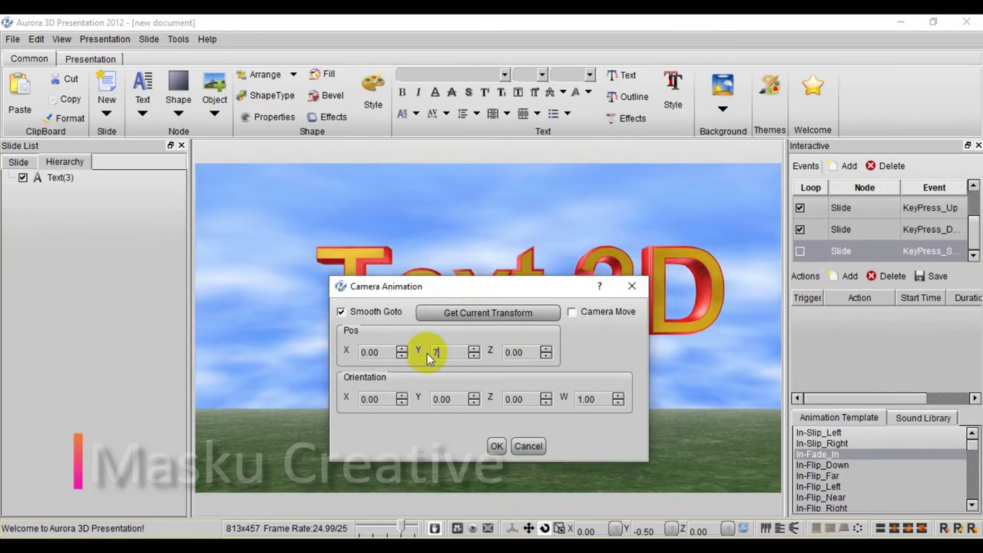
left_click(498, 445)
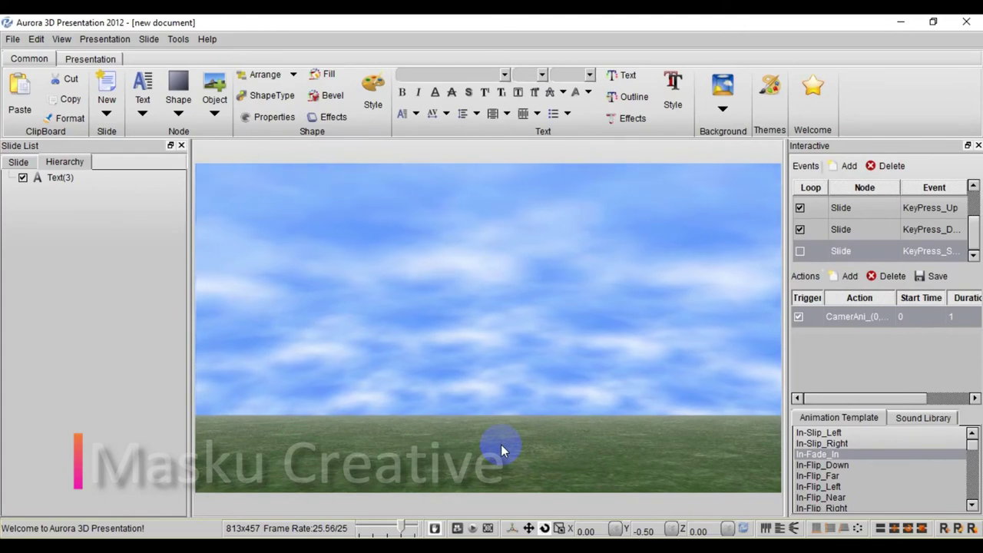
left_click(801, 251)
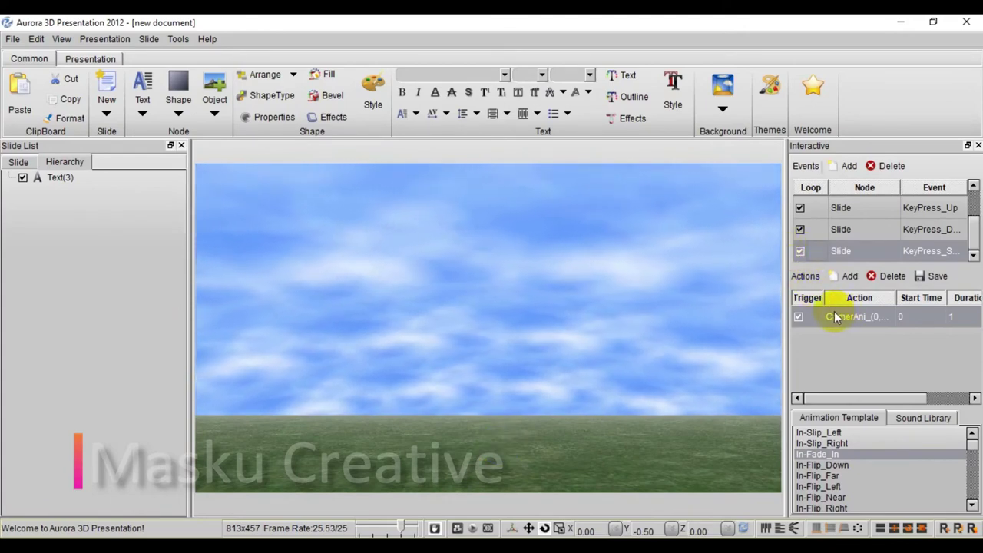
Preview the slide, then enable Camera Move on the Y 7 CamerAni action.
left_click(437, 529)
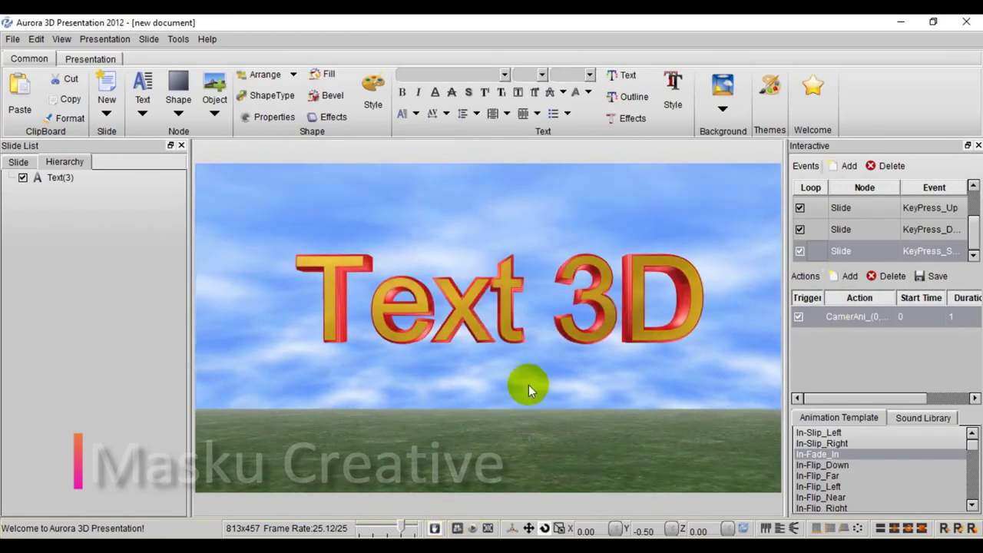
double_click(852, 318)
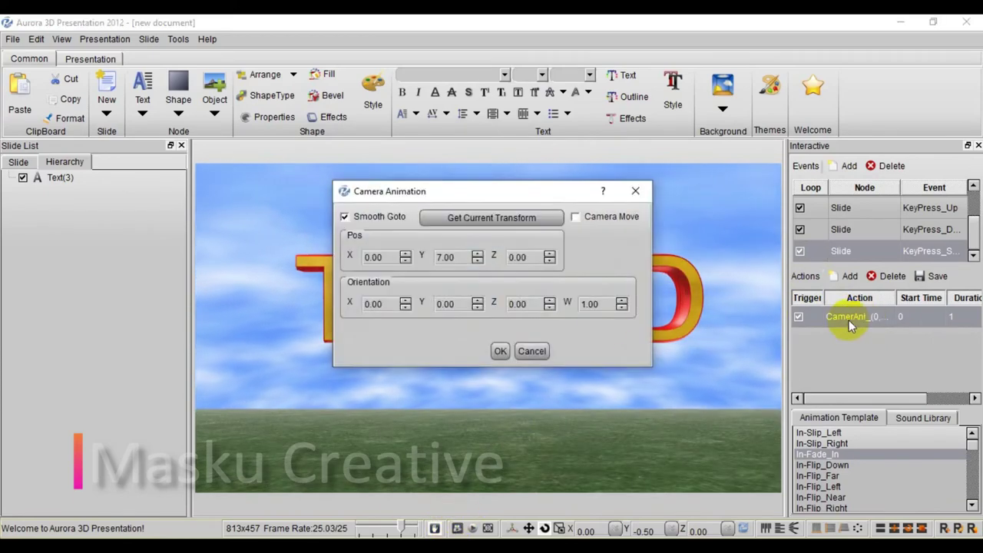
left_click(576, 221)
left_click(499, 351)
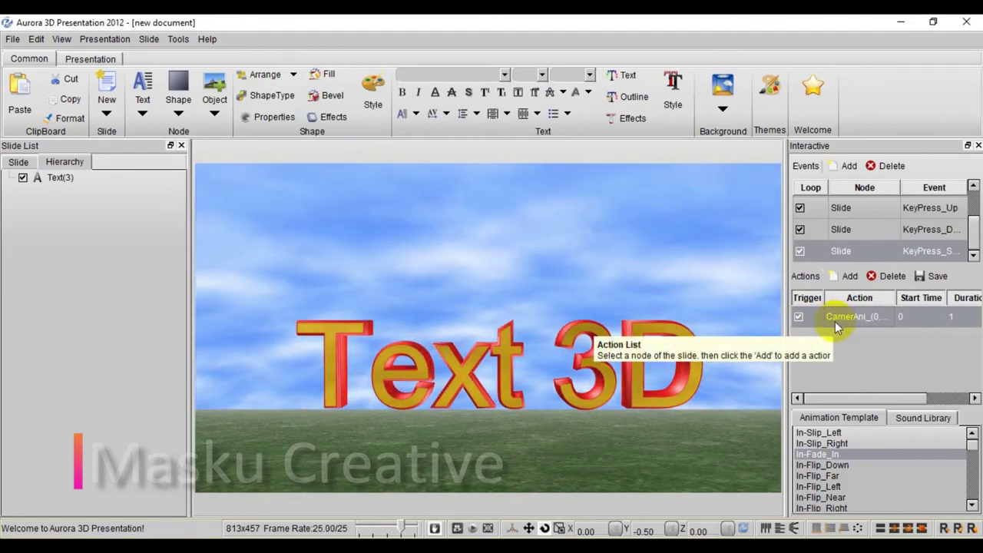
Add a looping KeyPress event triggered by Shift+Down.
left_click(850, 165)
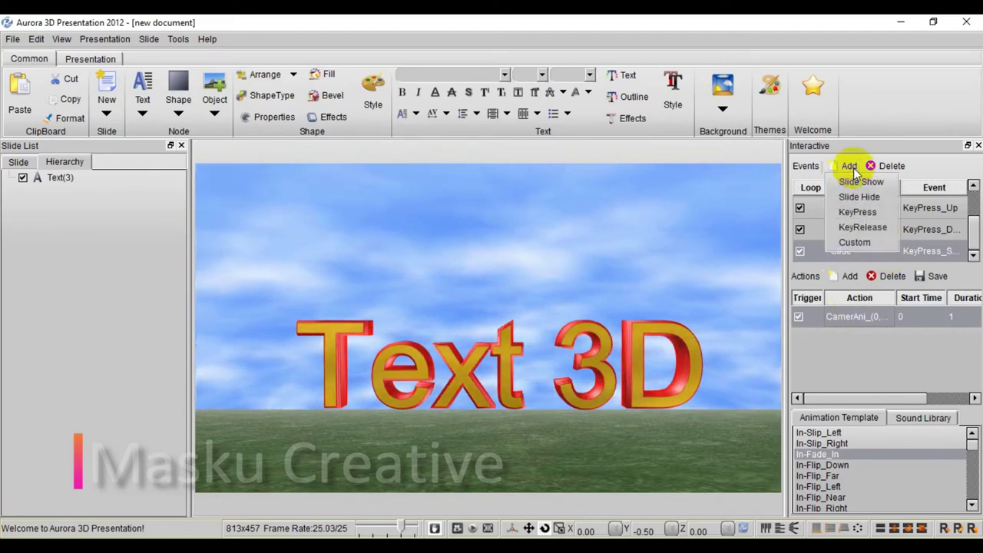
left_click(858, 212)
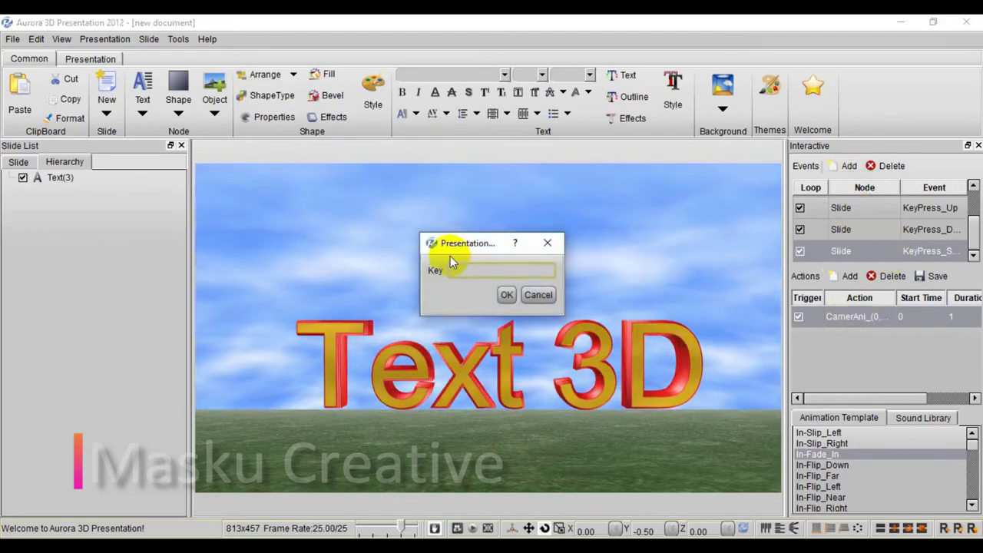
key("shift+Down")
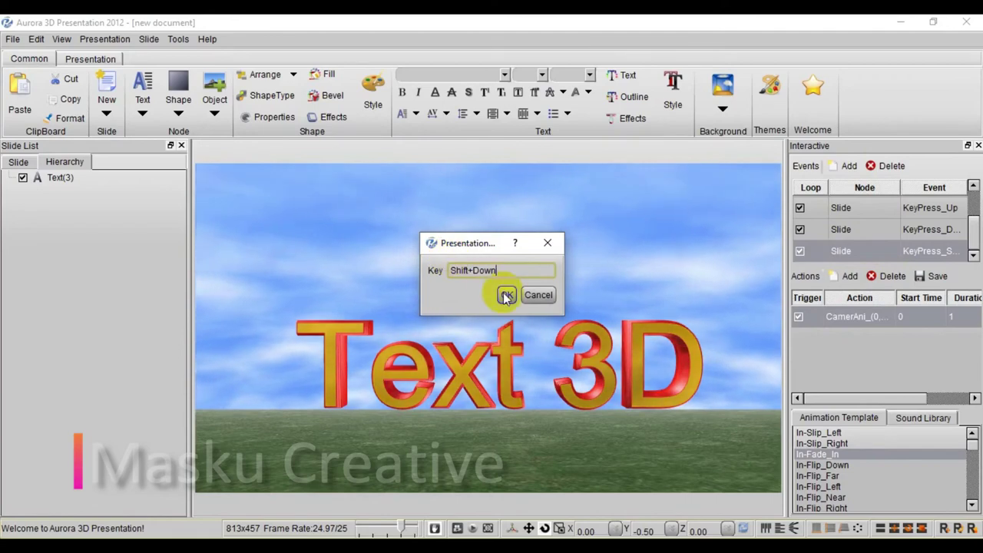
left_click(506, 296)
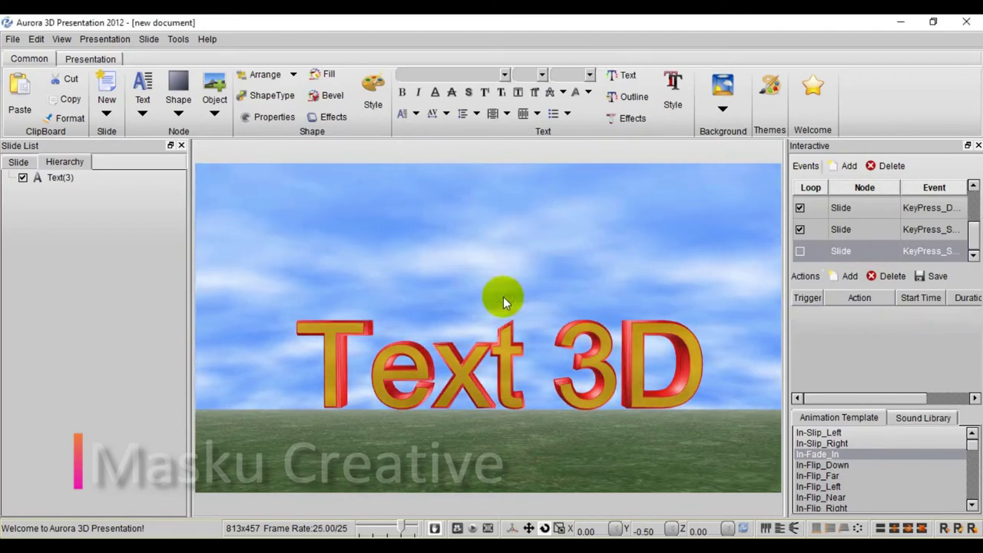
left_click(800, 251)
Give the Shift+Down event a CamerAni action moving the camera to Y -7.
left_click(850, 276)
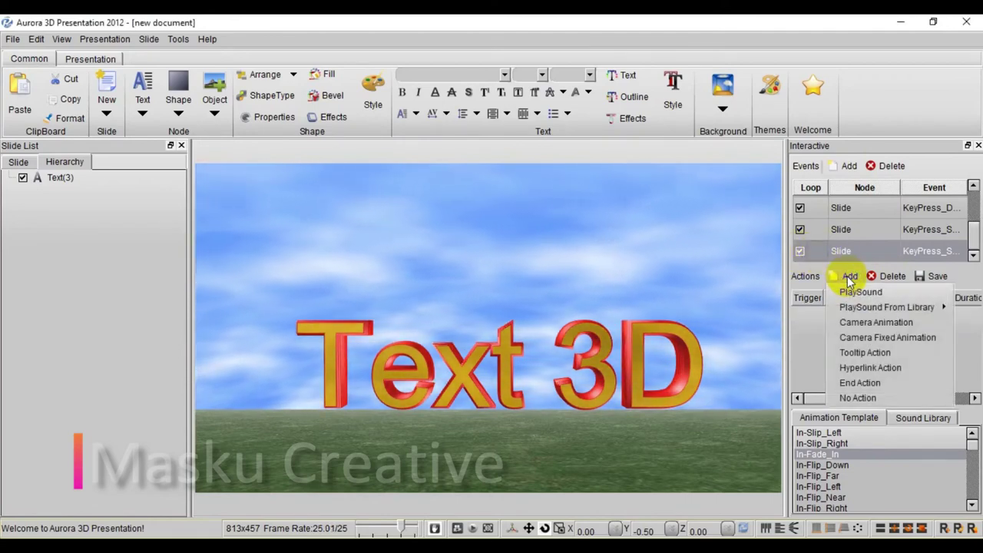
left_click(866, 322)
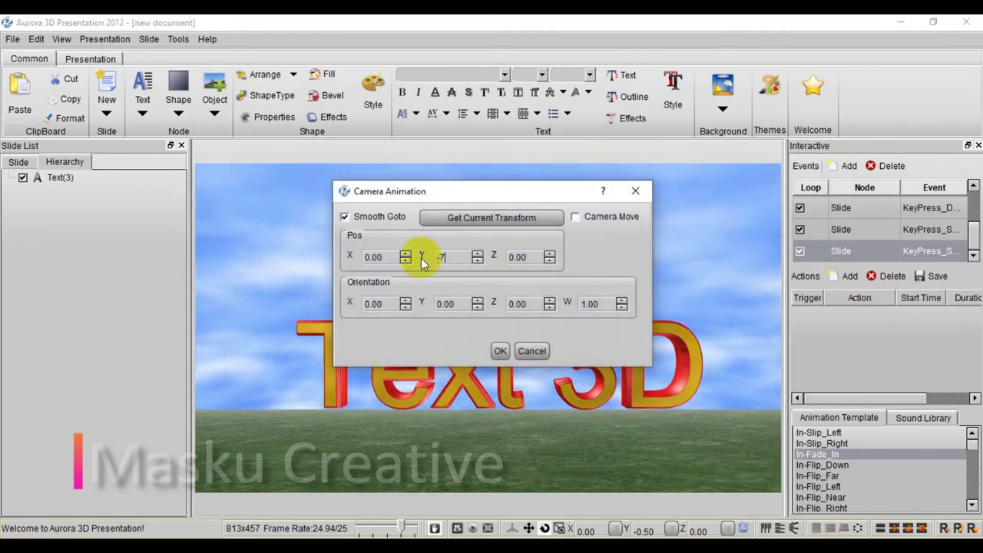
type("-7")
left_click(501, 351)
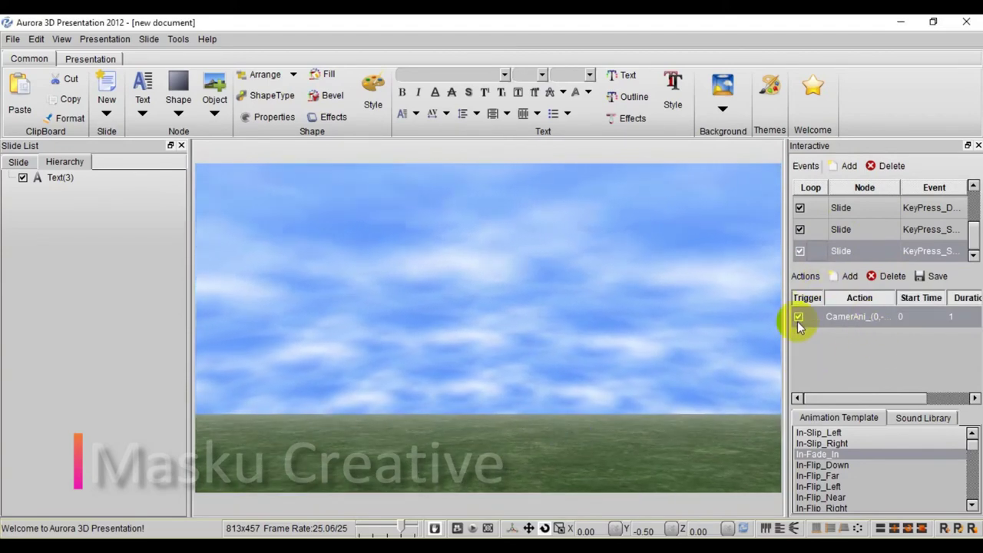
left_click(458, 528)
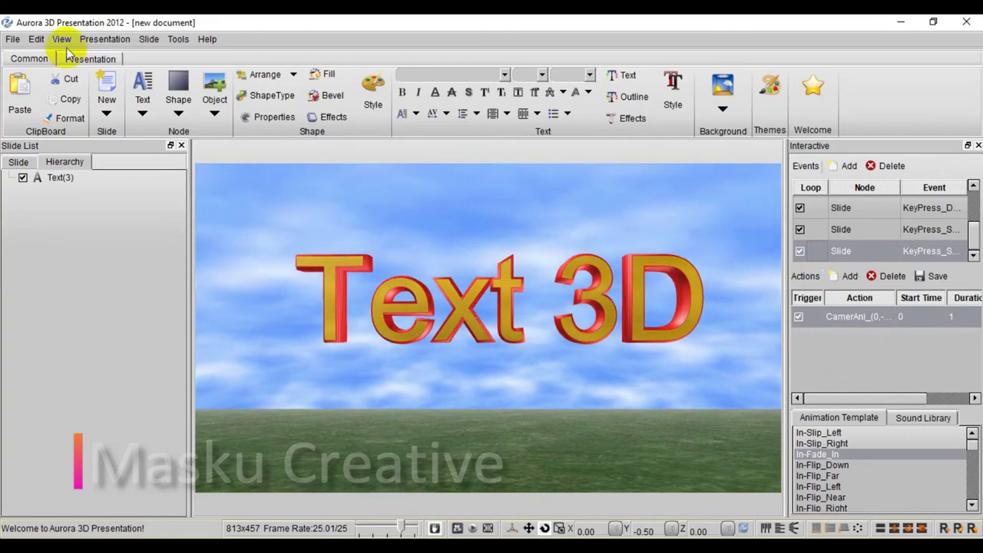
left_click(105, 39)
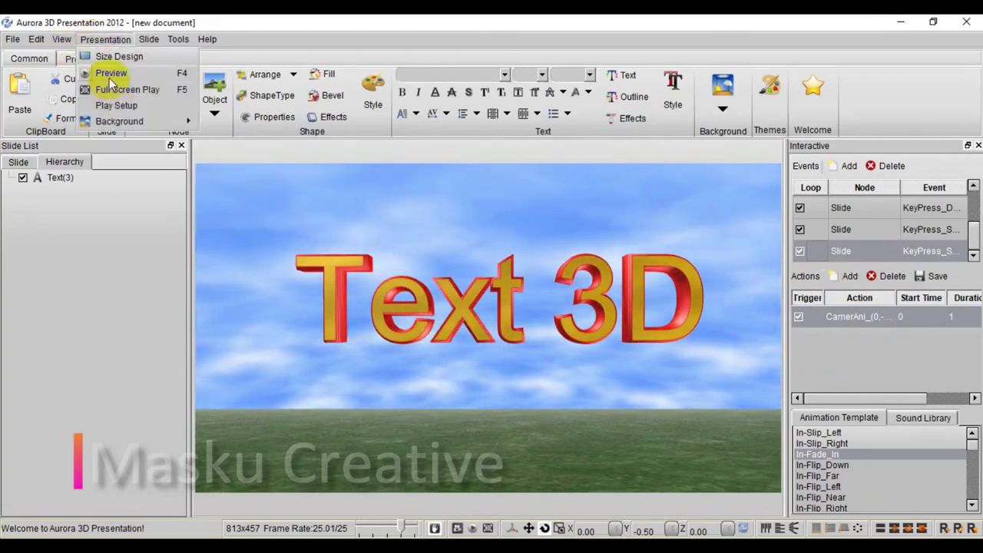
left_click(109, 74)
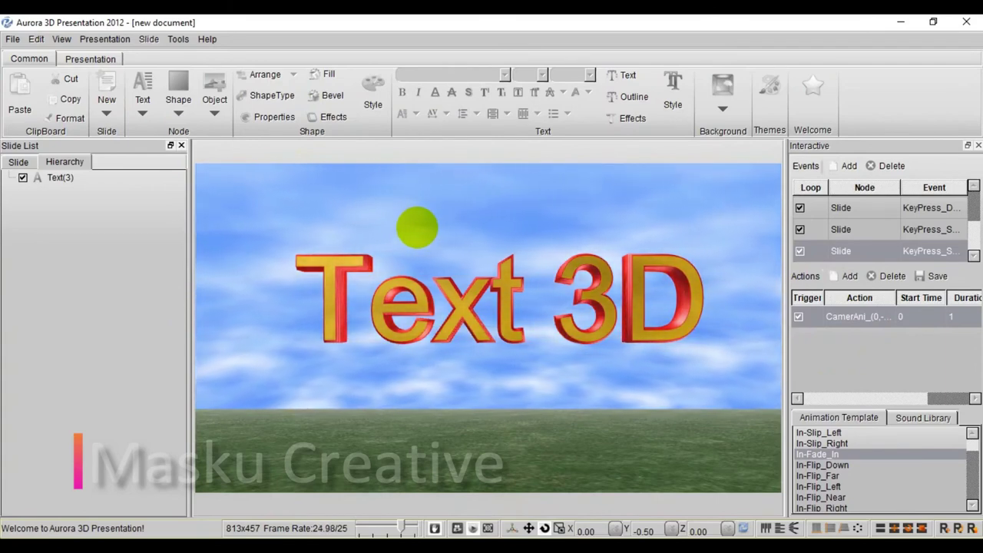
key("space")
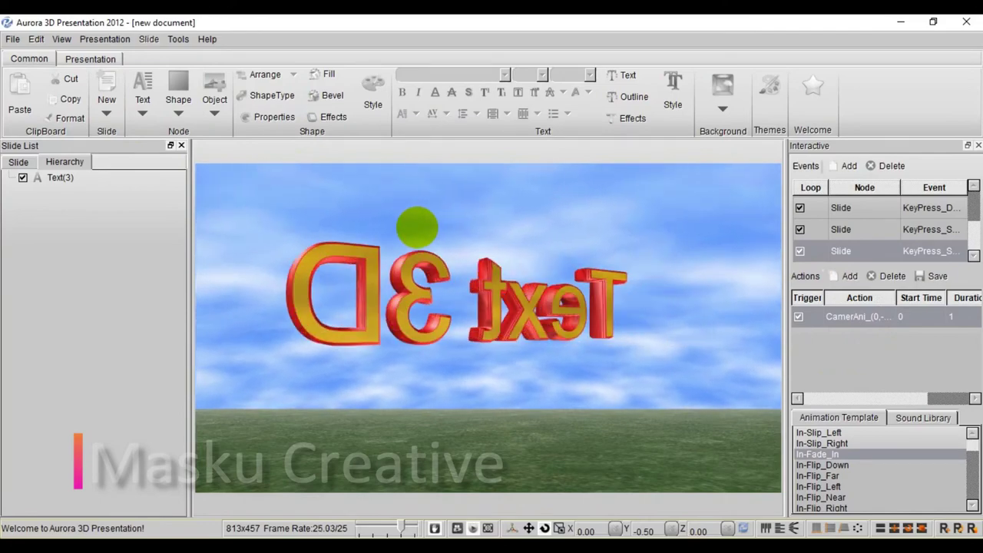
key("space")
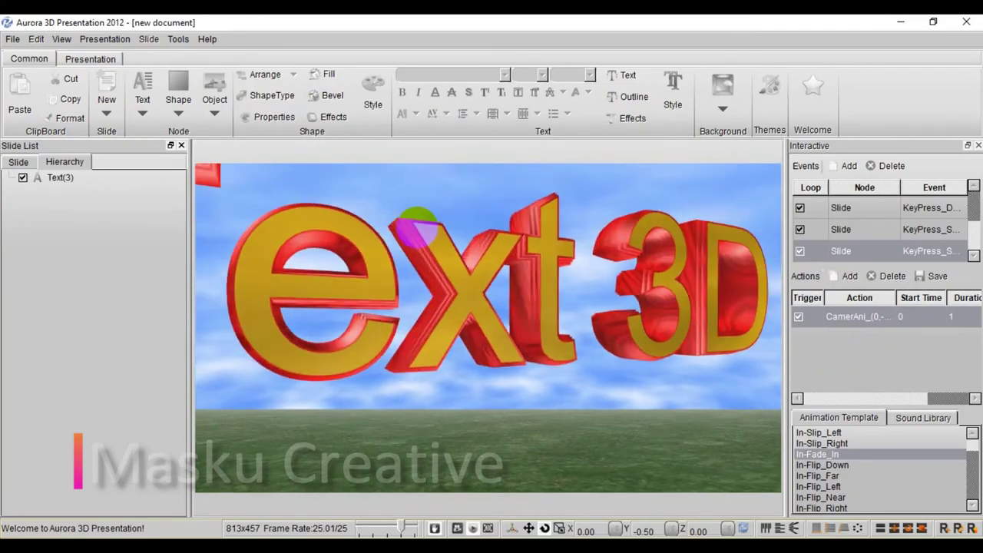
left_click(417, 228)
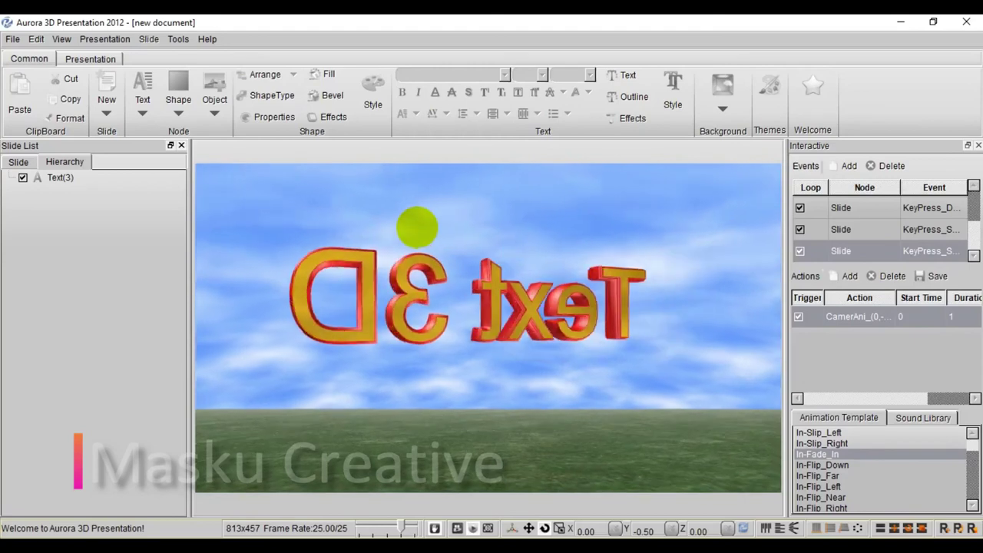
key("space")
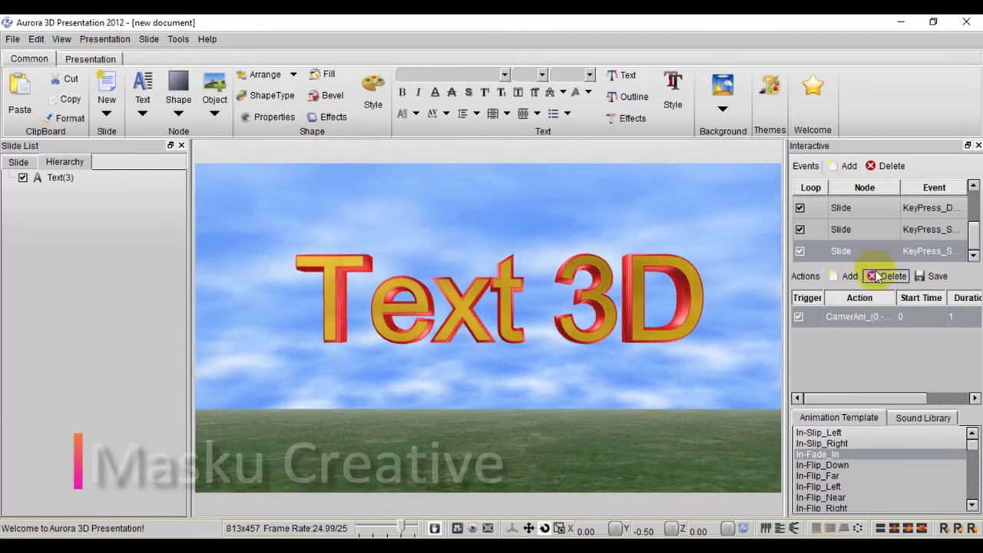
Enable Camera Move on the Shift+Down CamerAni action at Y -7.00.
double_click(859, 319)
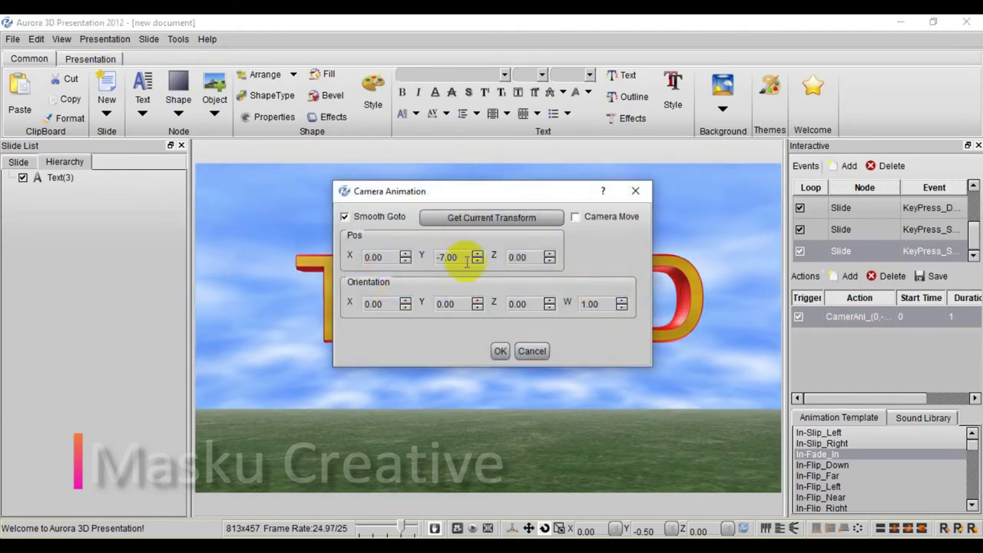
left_click(574, 218)
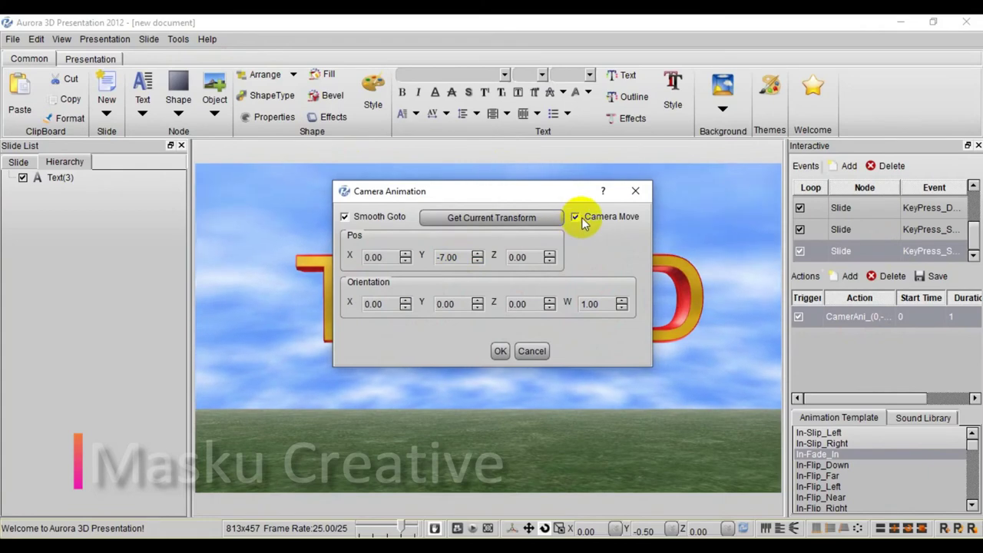
left_click(500, 352)
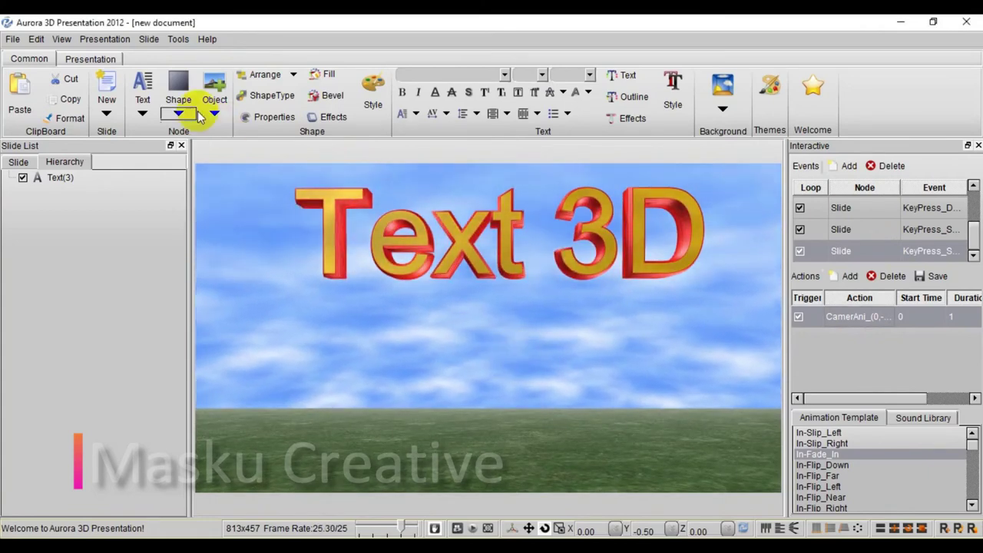
left_click(105, 39)
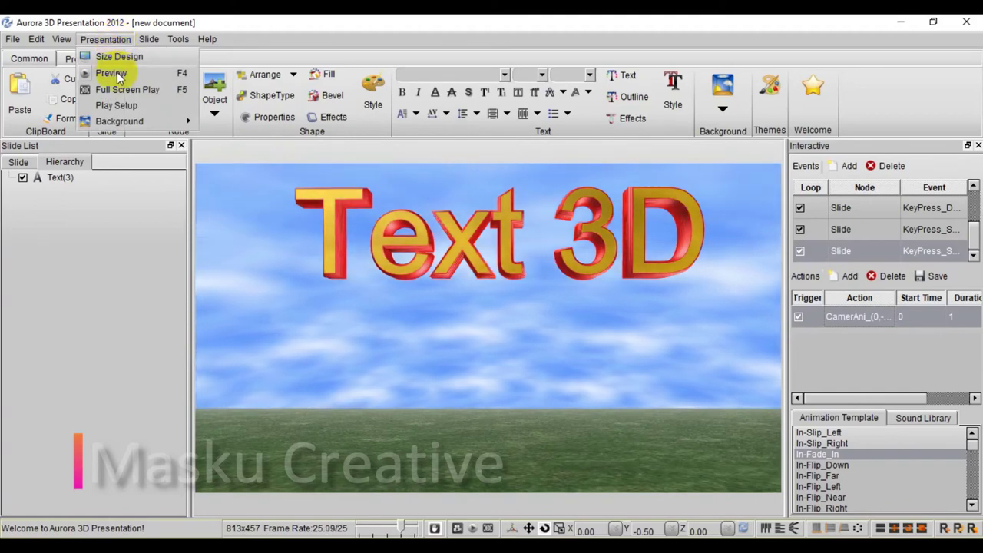
left_click(115, 73)
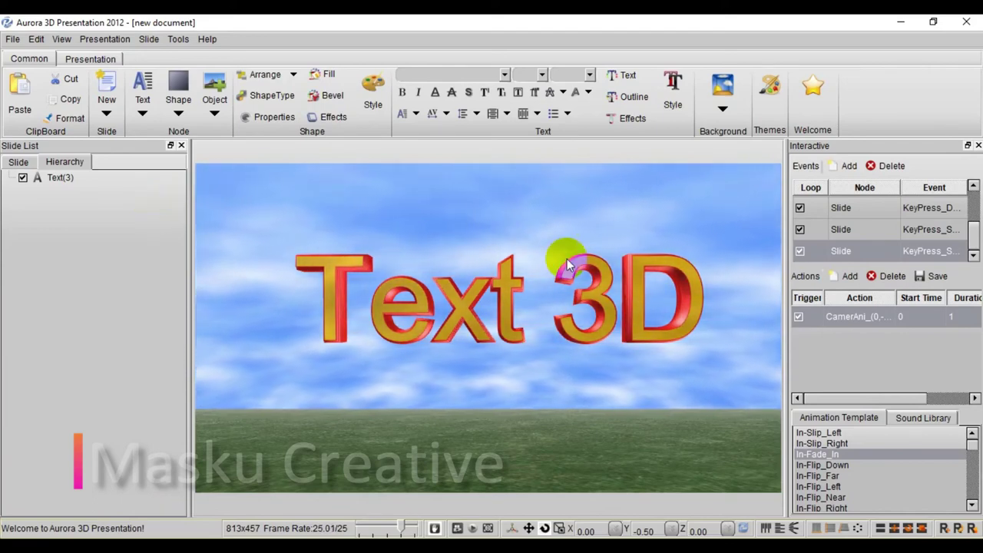
Add a Camera_Fixed Reset Camera action to the Slide Show event alongside its fade-in.
scroll(947, 229, "up", 3)
left_click(869, 207)
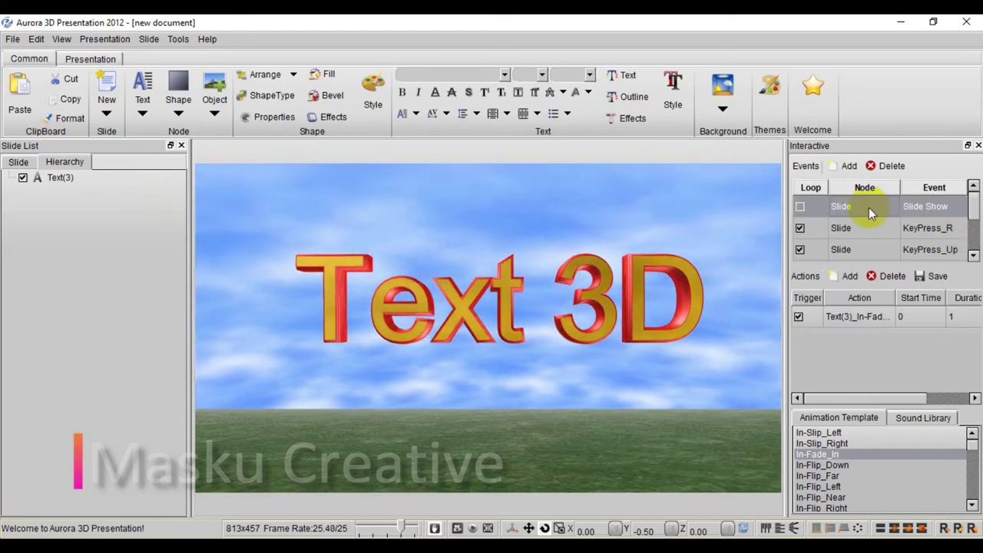
left_click(849, 277)
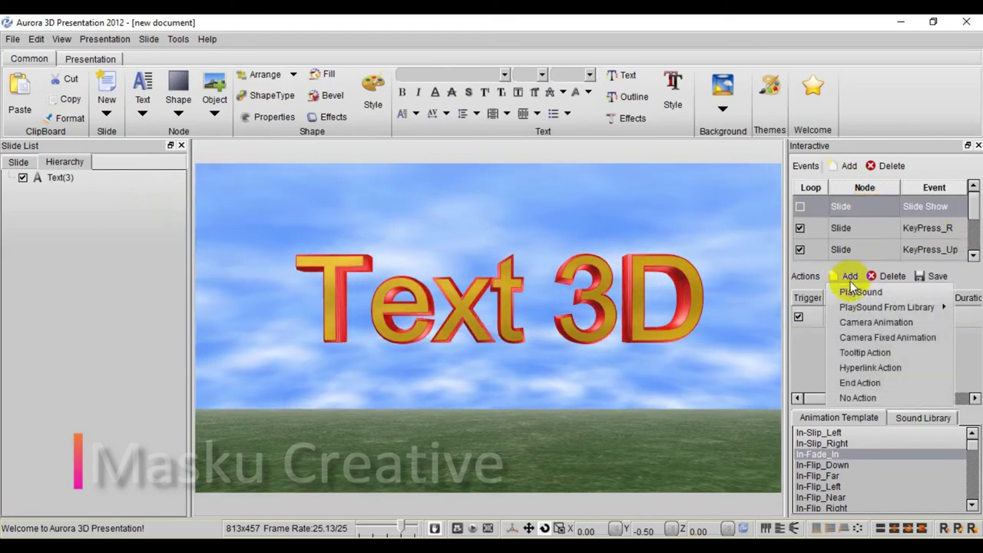
left_click(863, 321)
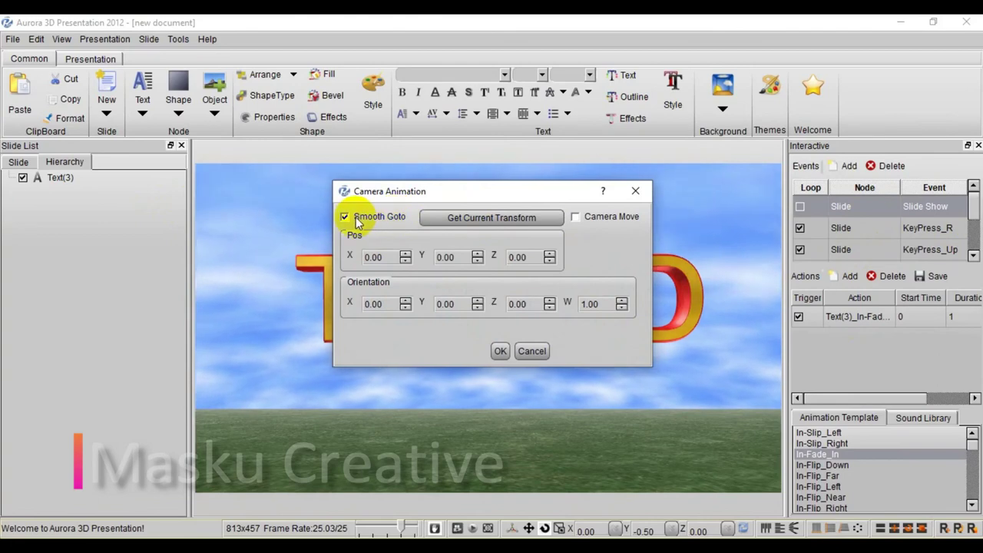
left_click(629, 196)
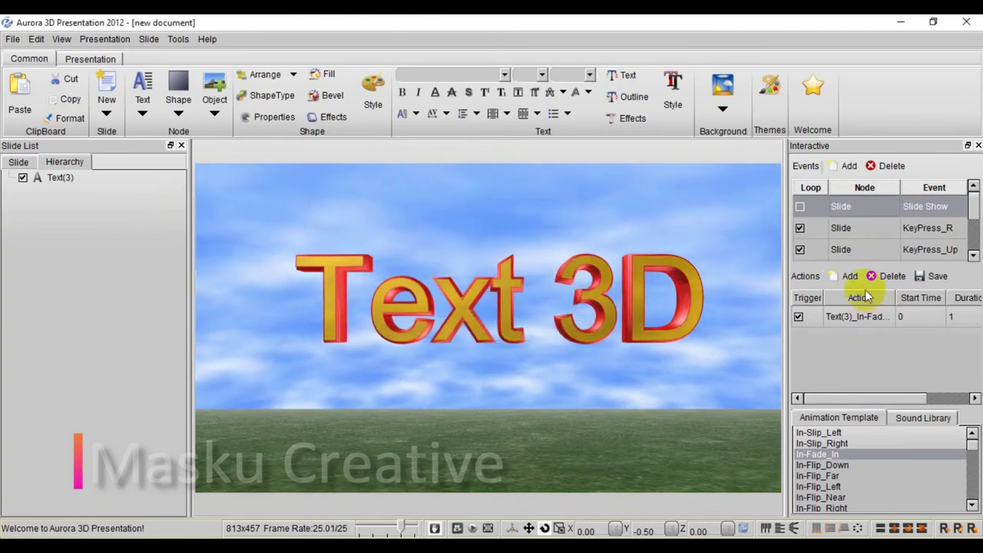
left_click(850, 276)
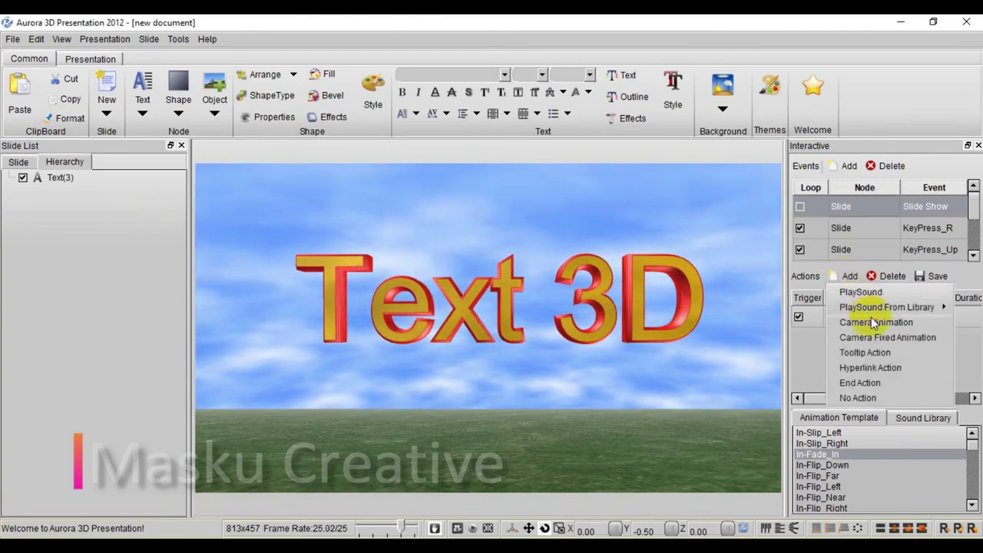
left_click(878, 337)
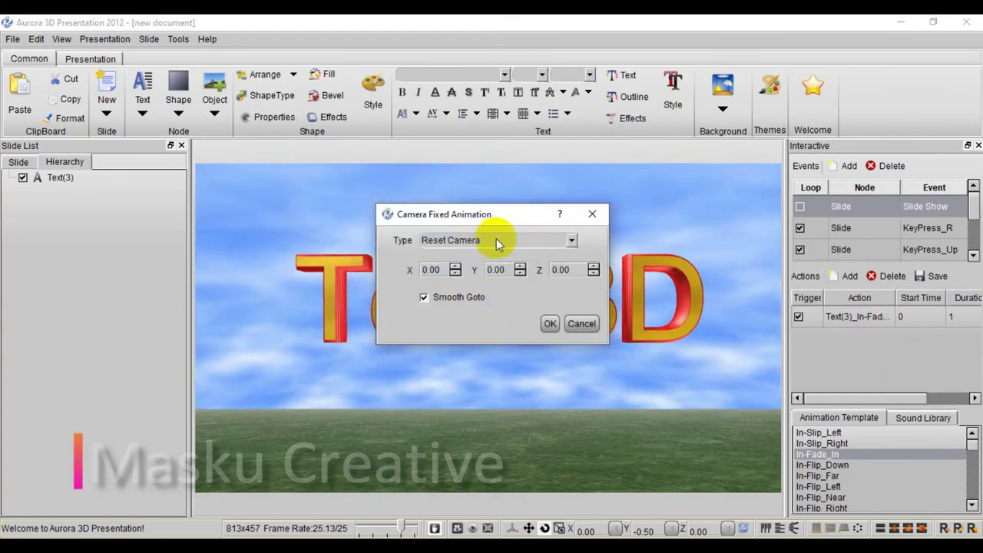
left_click(551, 324)
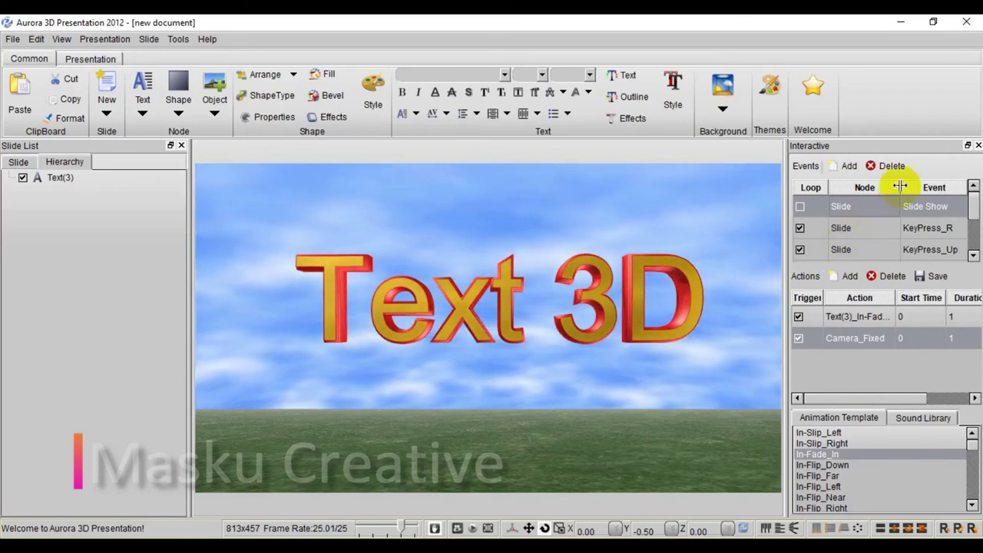
Add a looping KeyPress event triggered by the Space key.
left_click(848, 166)
left_click(855, 212)
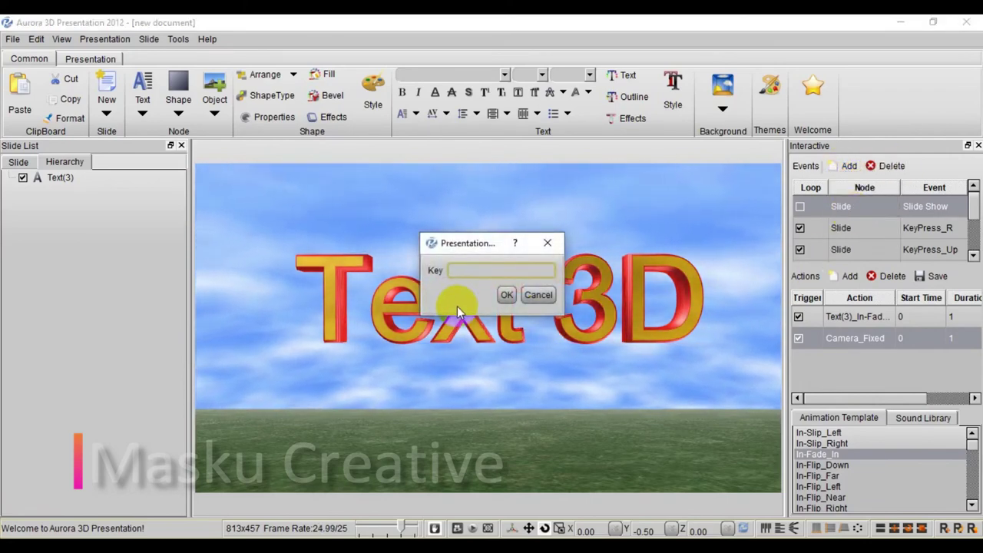
key("space")
left_click(507, 295)
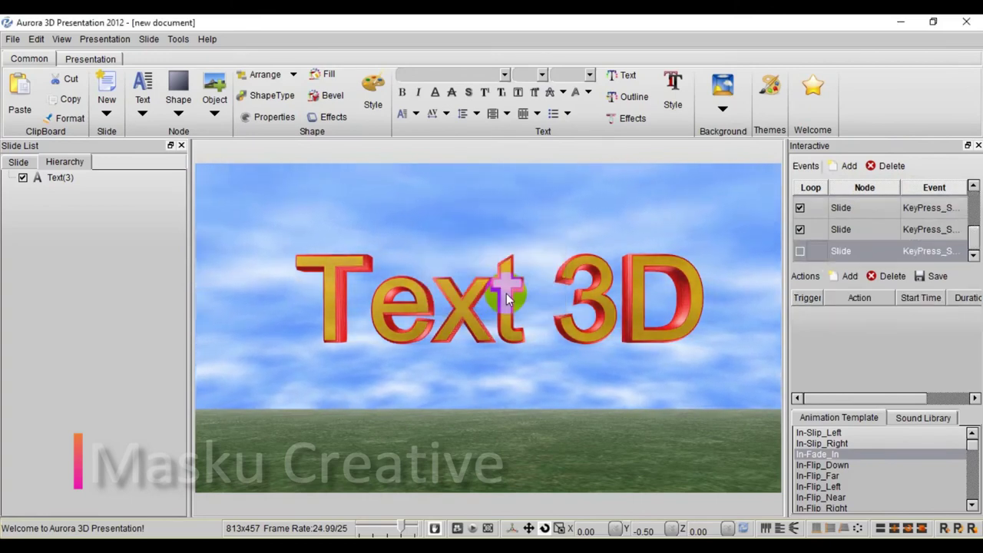
left_click(800, 252)
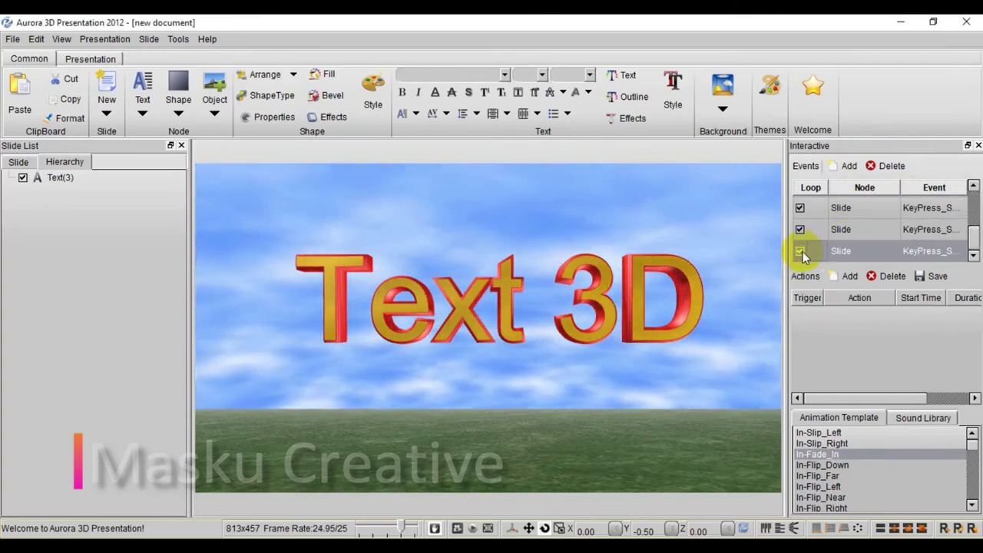
Give the Space event a Camera Fixed action that smoothly resets the camera.
left_click(844, 275)
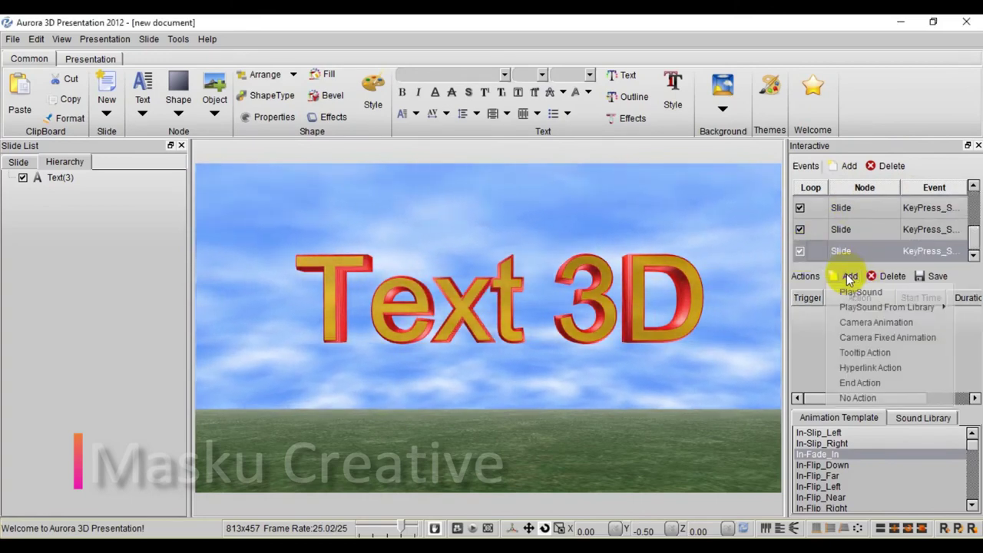
left_click(869, 338)
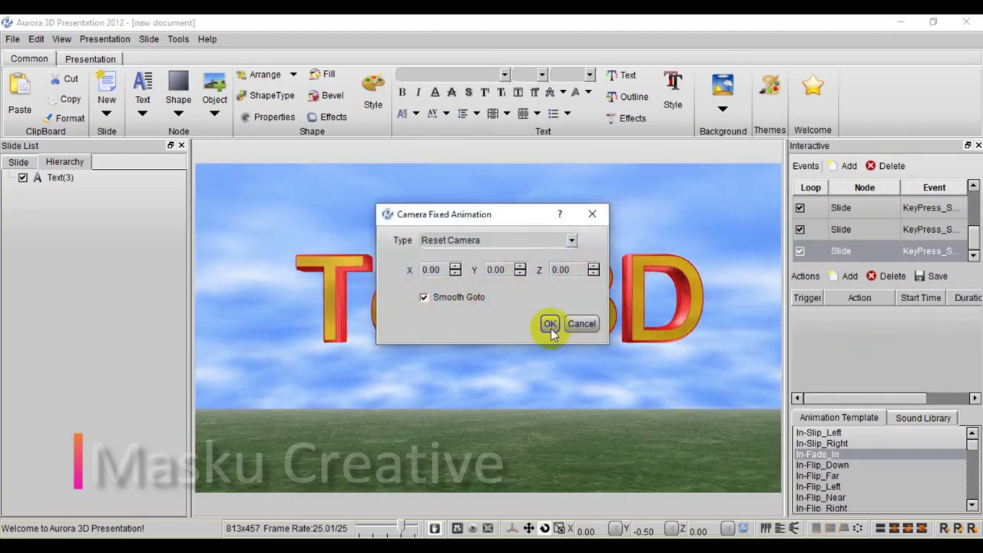
left_click(550, 325)
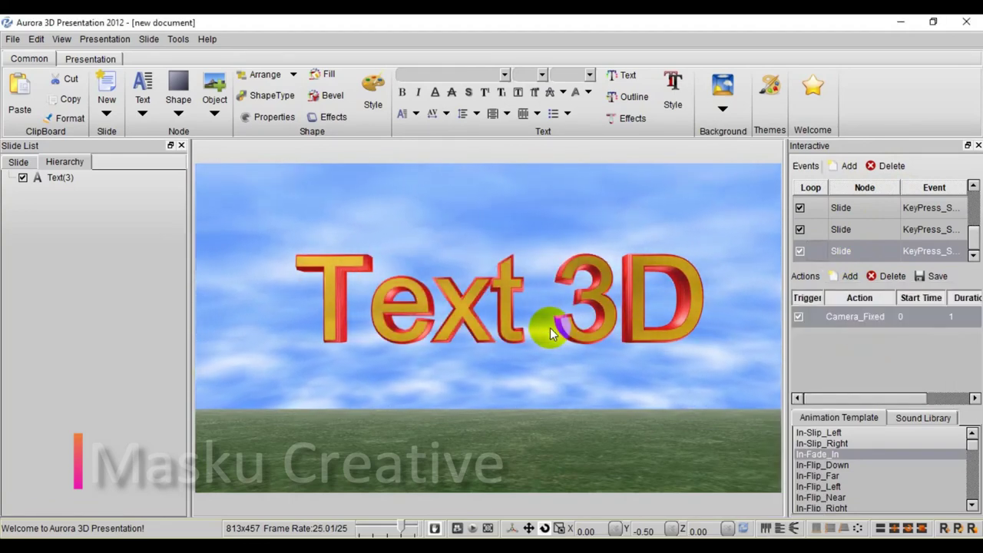
left_click(105, 39)
left_click(96, 72)
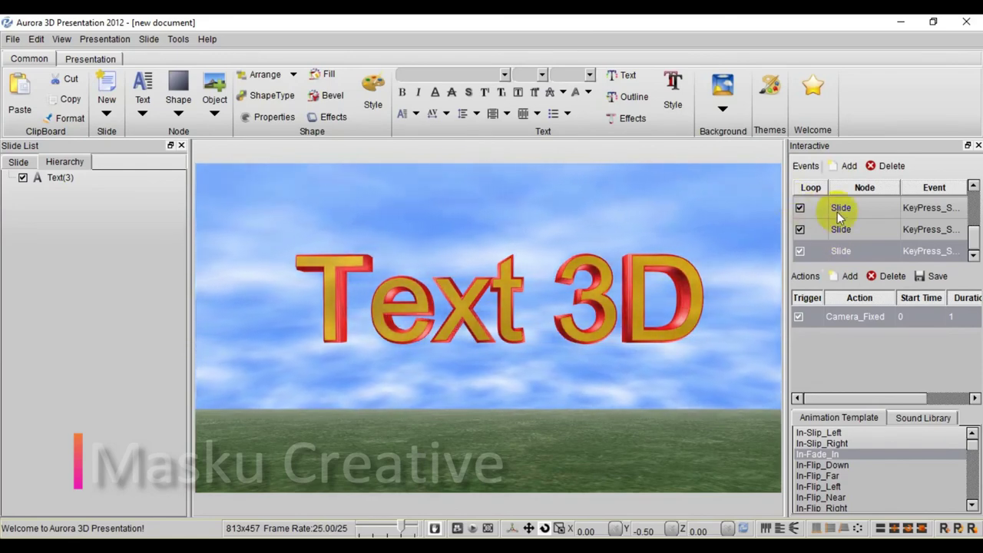
left_click(846, 170)
left_click(847, 279)
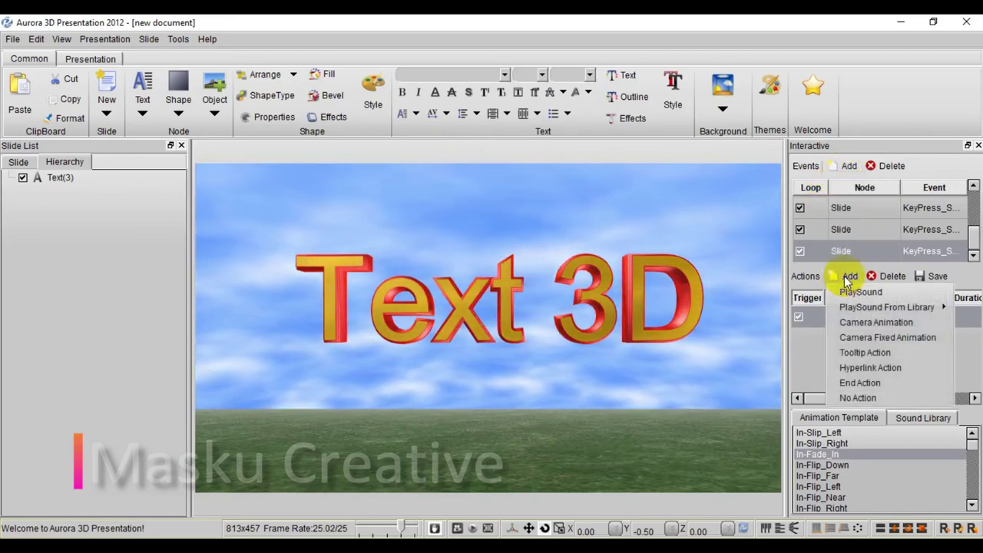
left_click(887, 337)
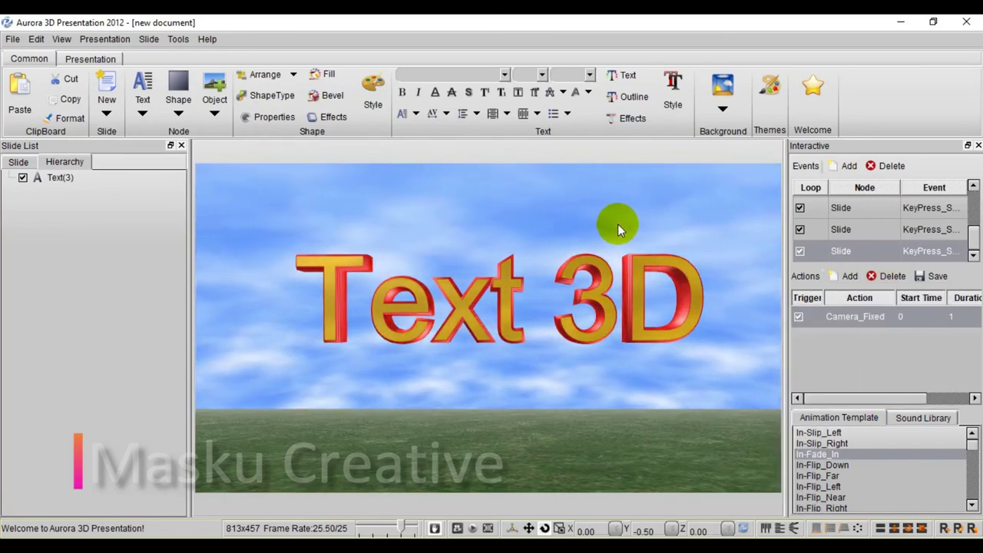
left_click(848, 275)
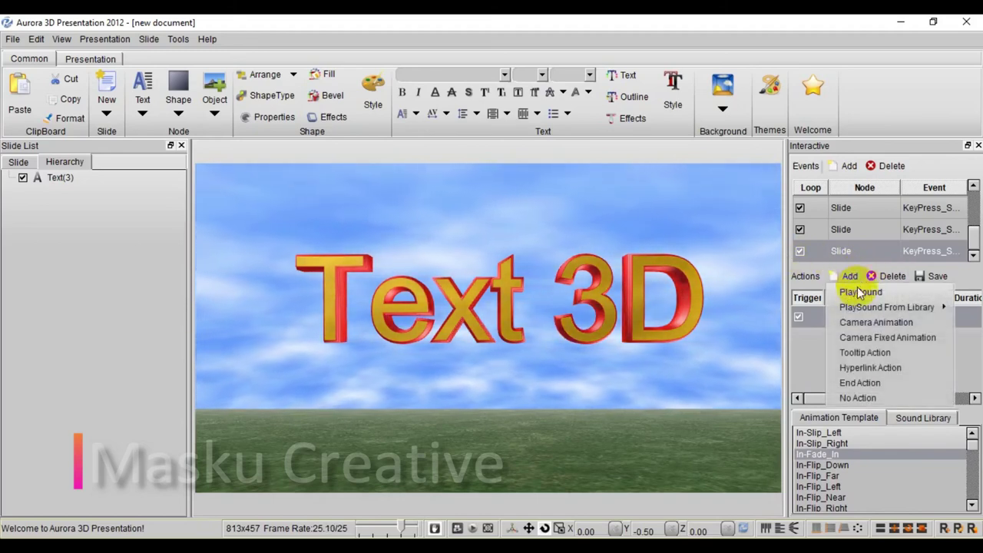
left_click(868, 355)
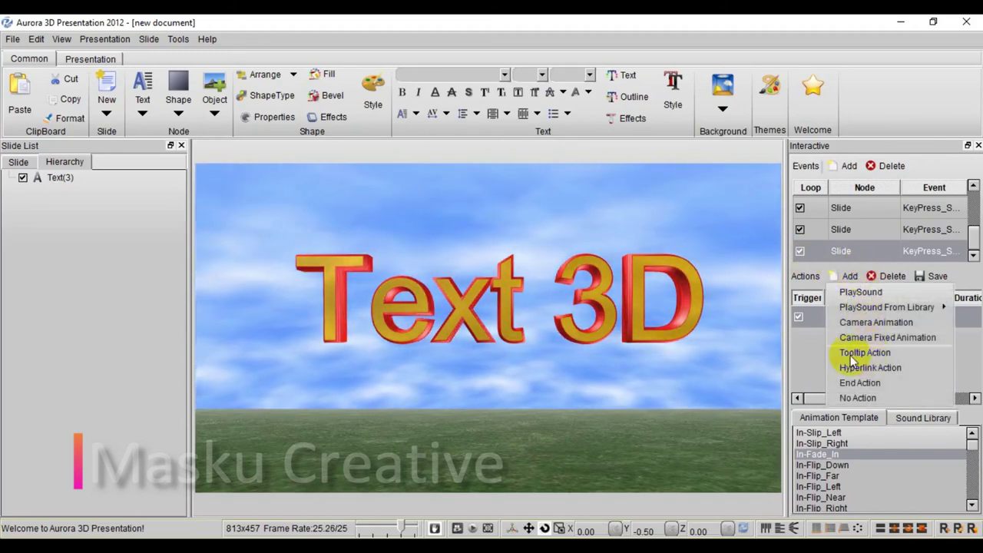
left_click(816, 224)
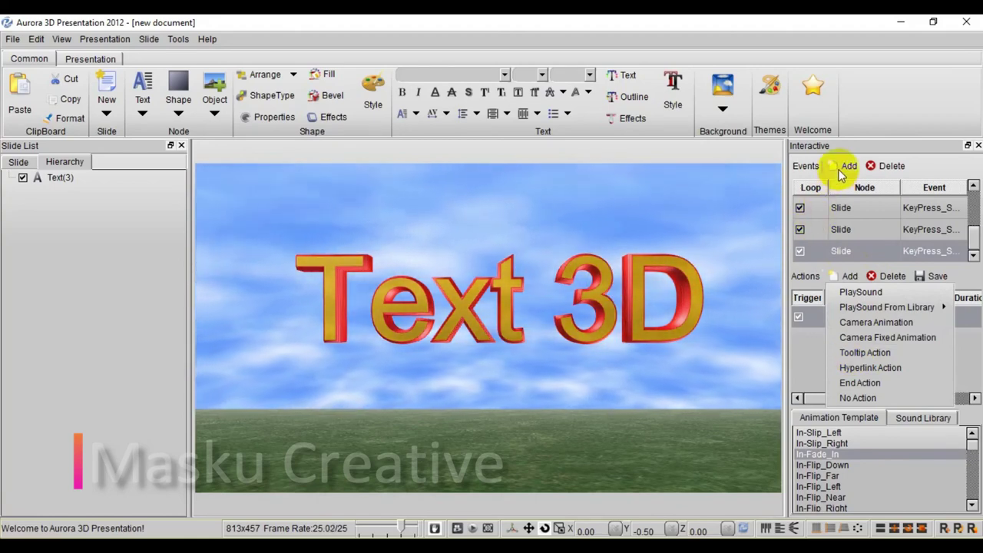
Add a Left Mouse Click node event to the Text(3) object.
left_click(564, 302)
left_click(848, 167)
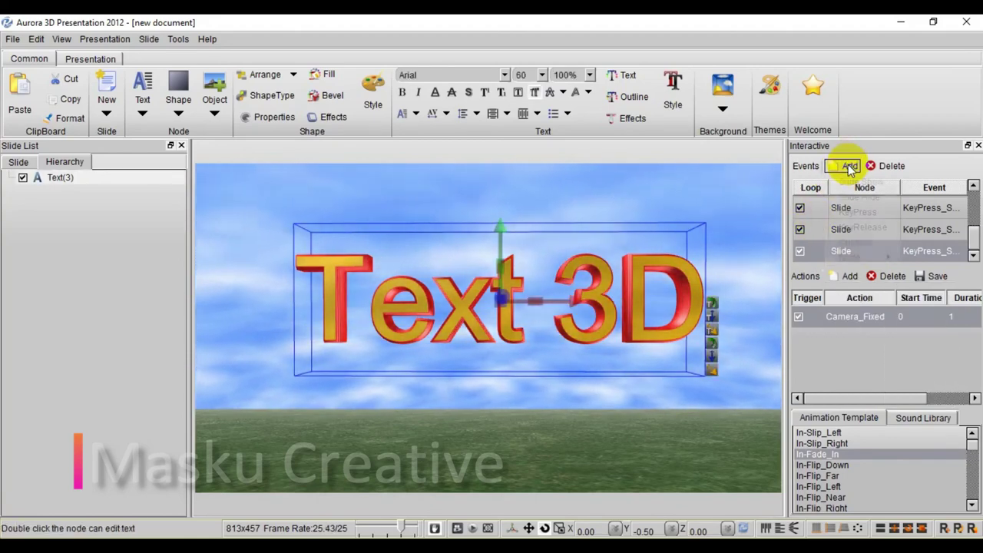
mouse_move(849, 257)
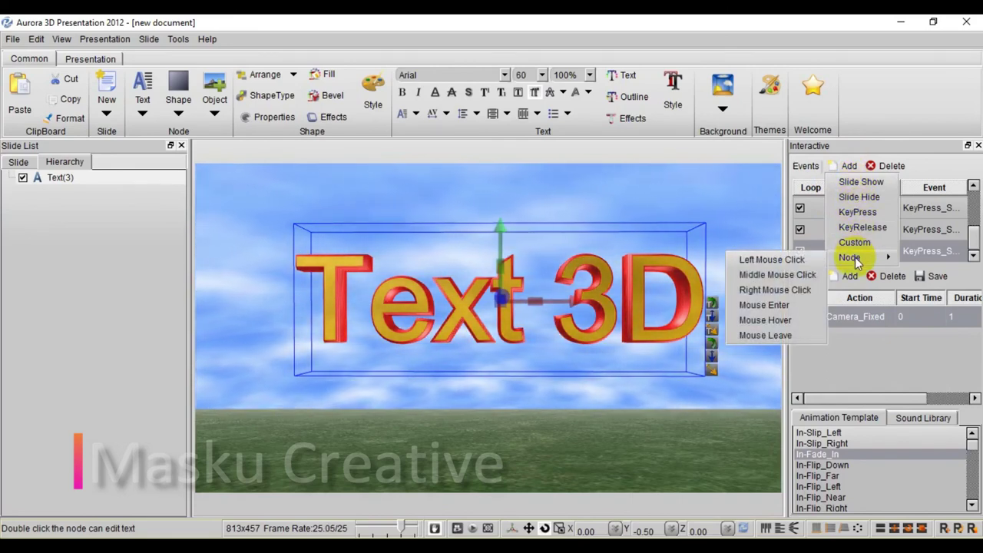
left_click(768, 261)
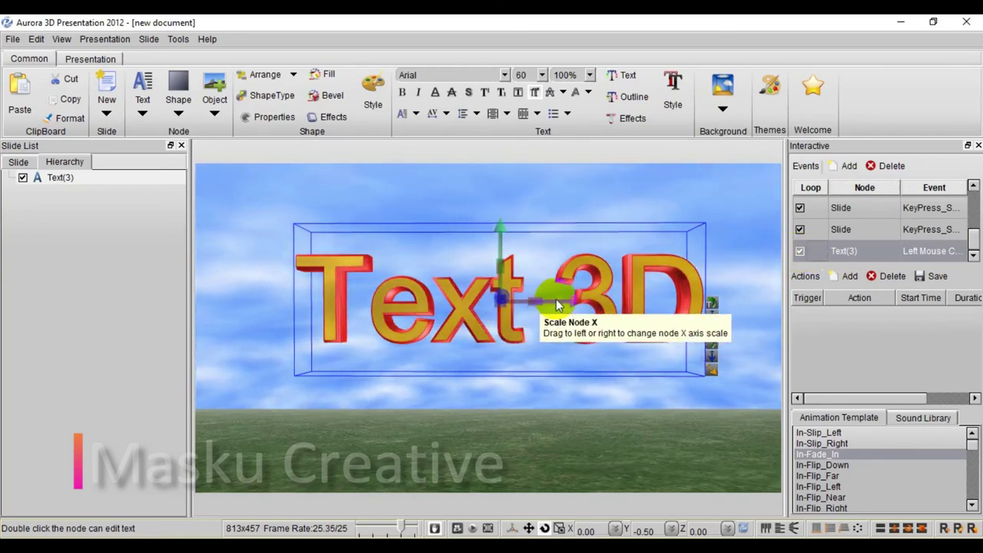
Give the click event a Tooltip Action with the message 'Ini Contoh Tooltip'.
left_click(847, 276)
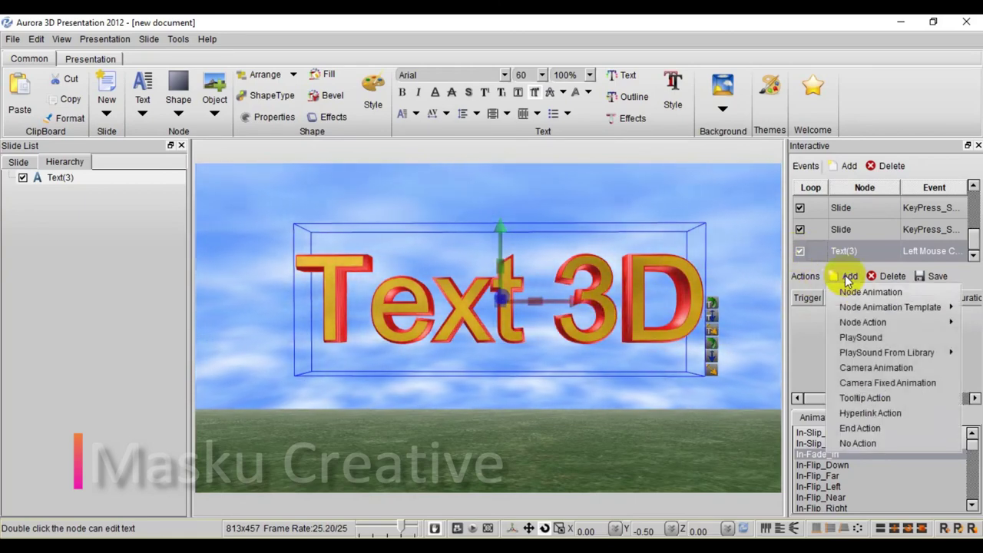
left_click(866, 399)
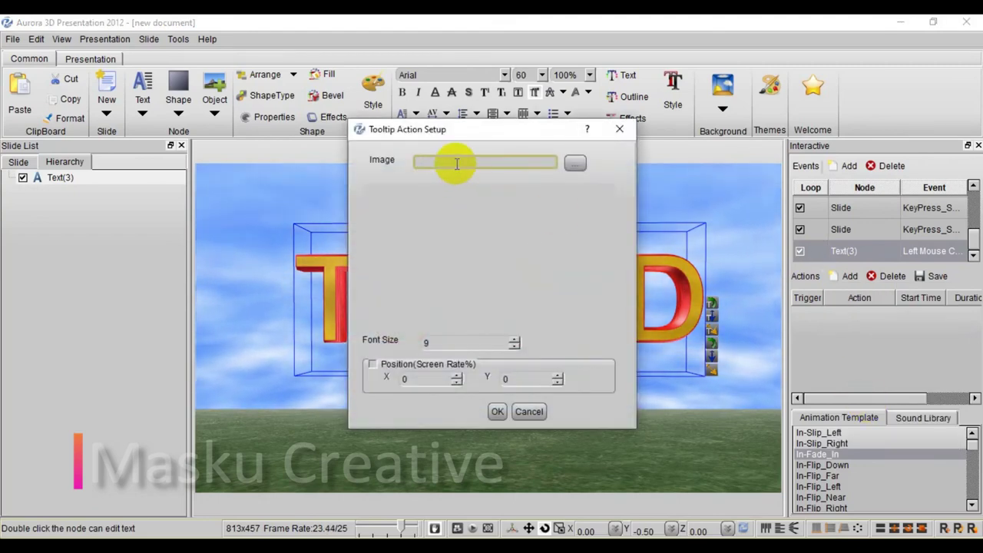
left_click(432, 213)
type("Ini Con")
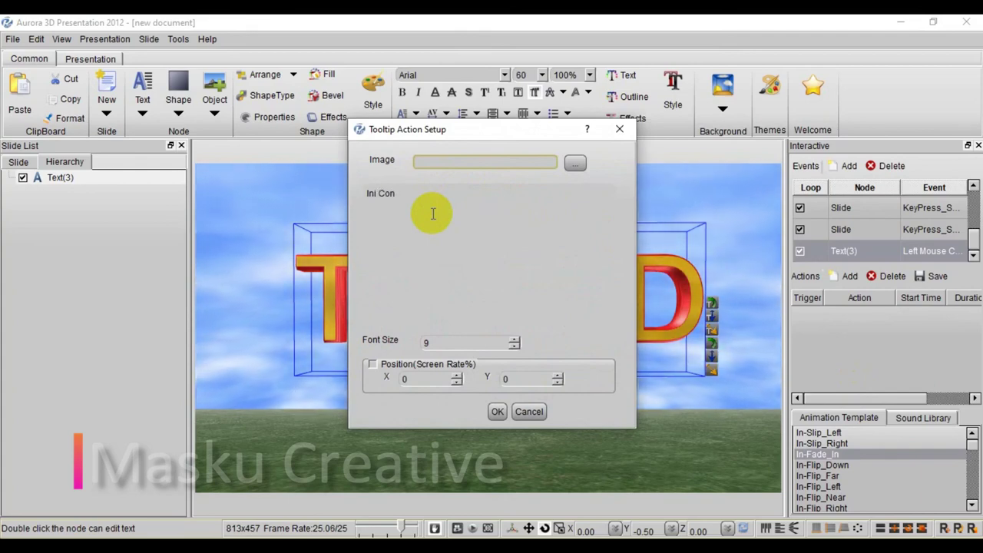
type("toh T")
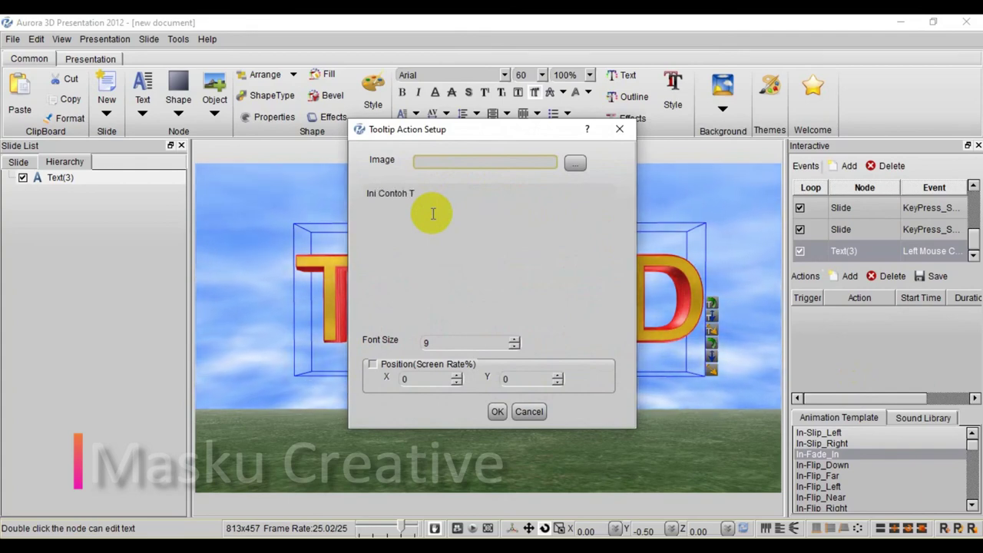
type("ooltip")
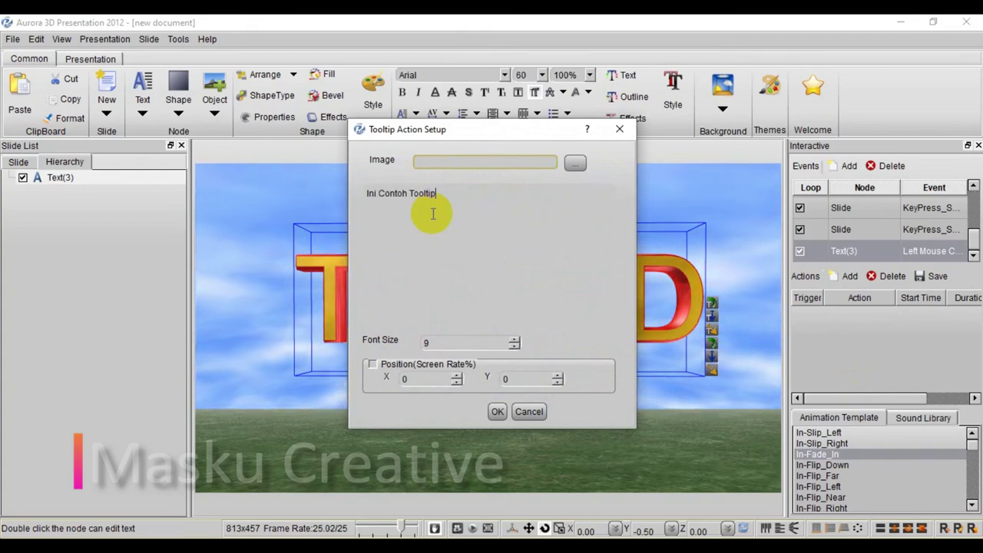
left_click(495, 411)
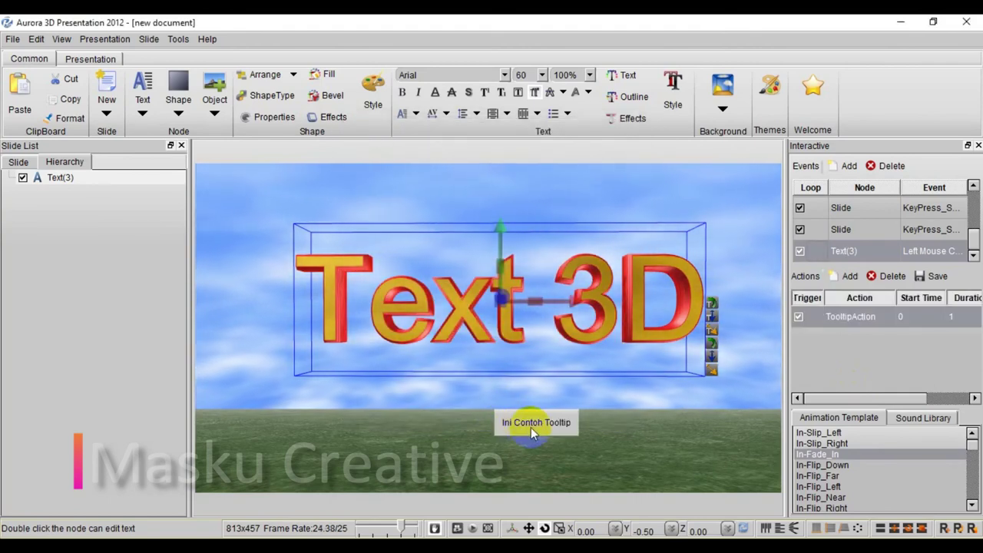
Preview the presentation and click several letters of the 3D text to test the tooltip.
left_click(103, 38)
left_click(107, 70)
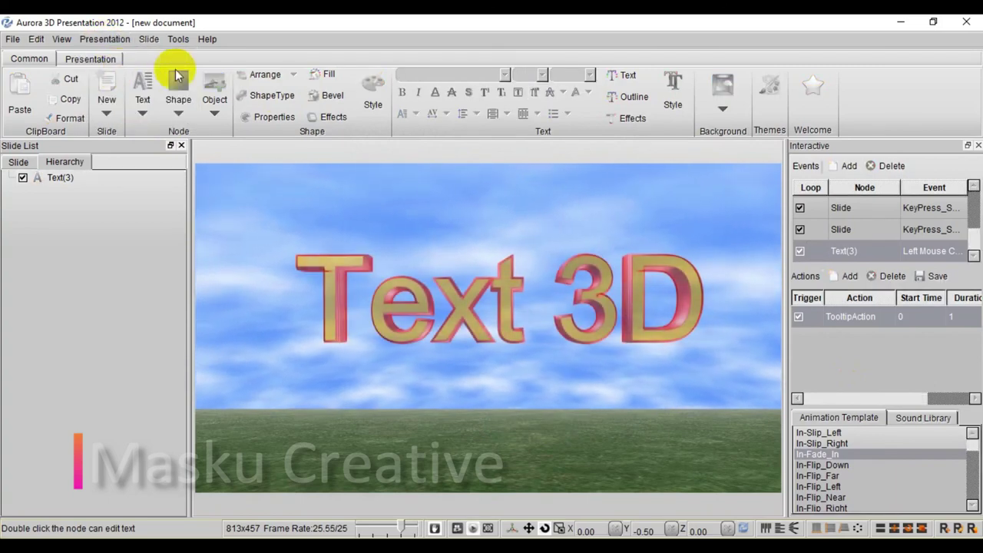
left_click(483, 319)
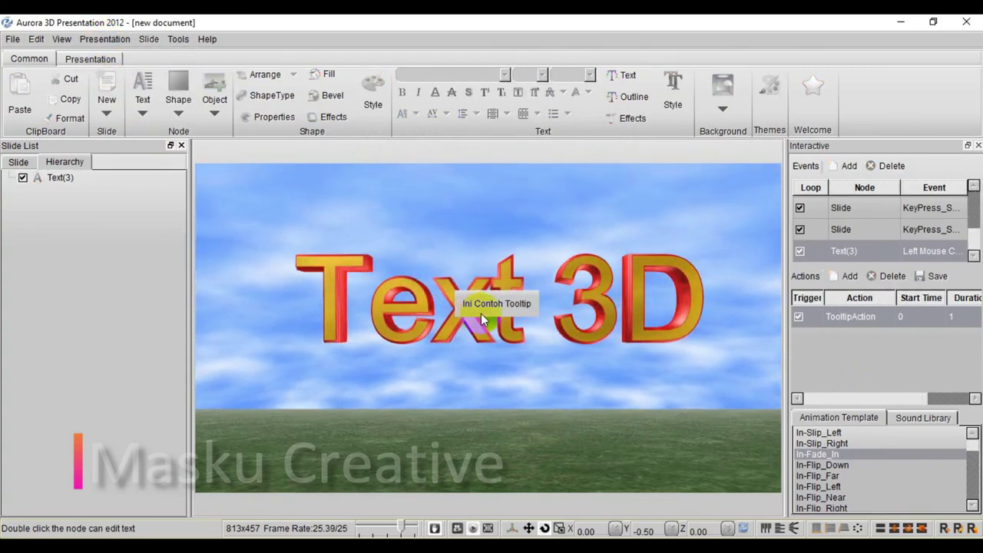
left_click(641, 281)
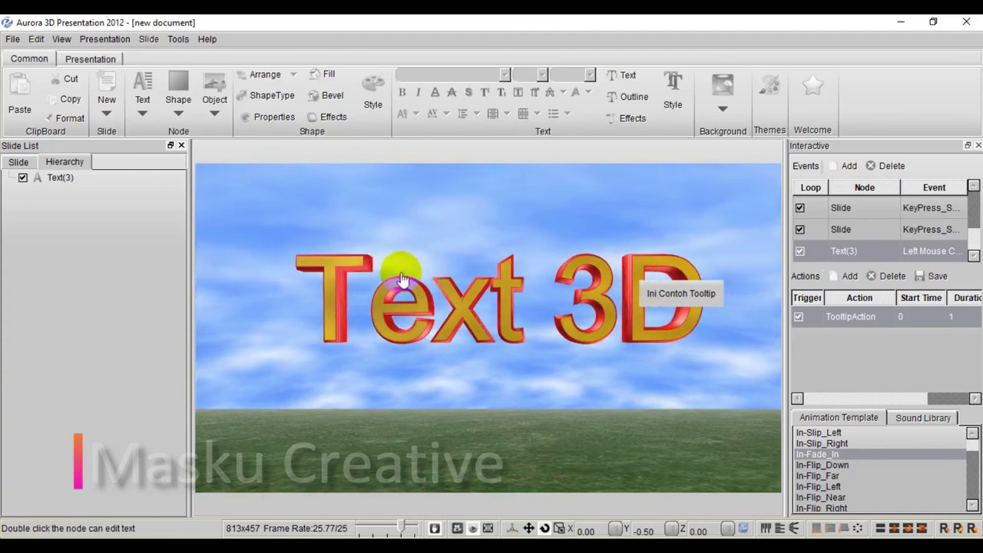
left_click(320, 262)
left_click(394, 324)
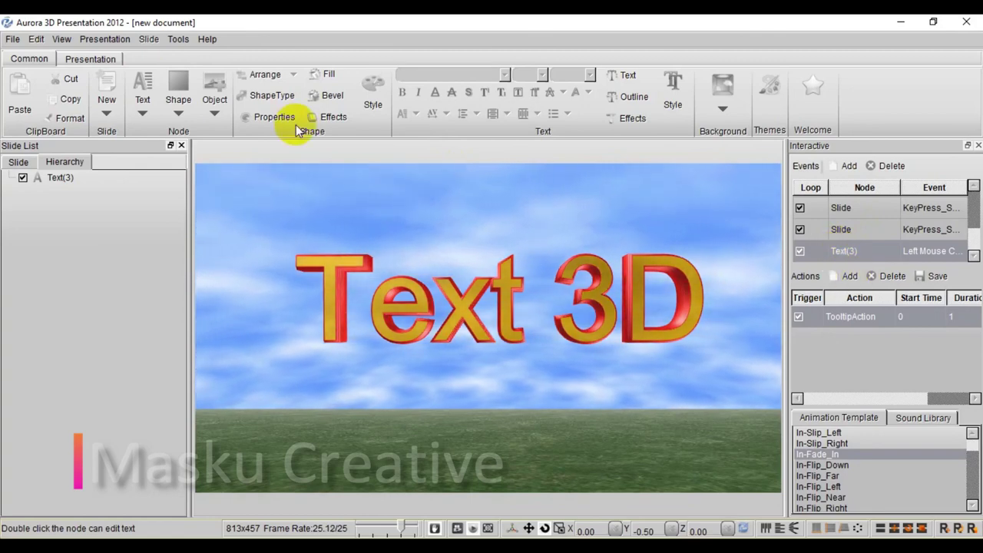
Open the Actions and Events add lists and close both without adding anything.
left_click(848, 278)
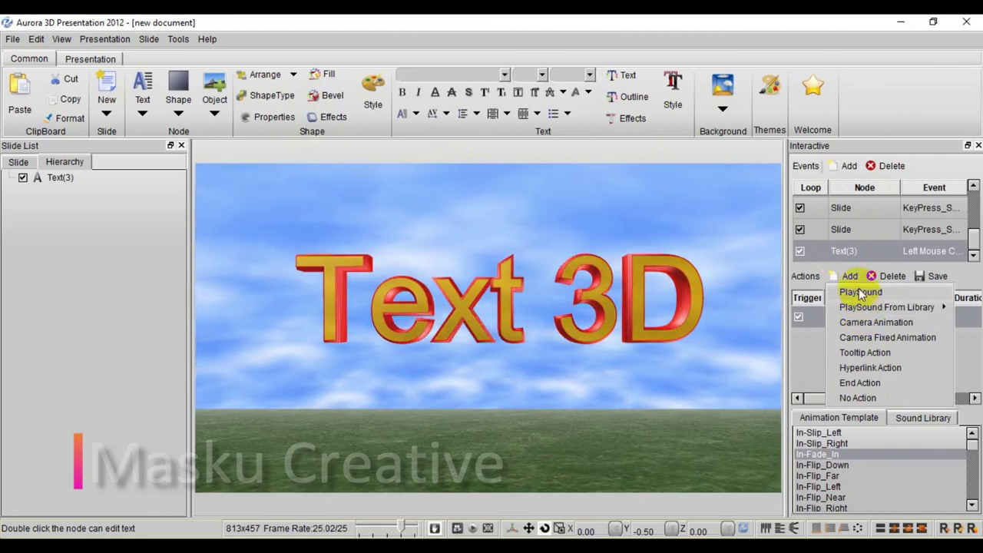
left_click(873, 227)
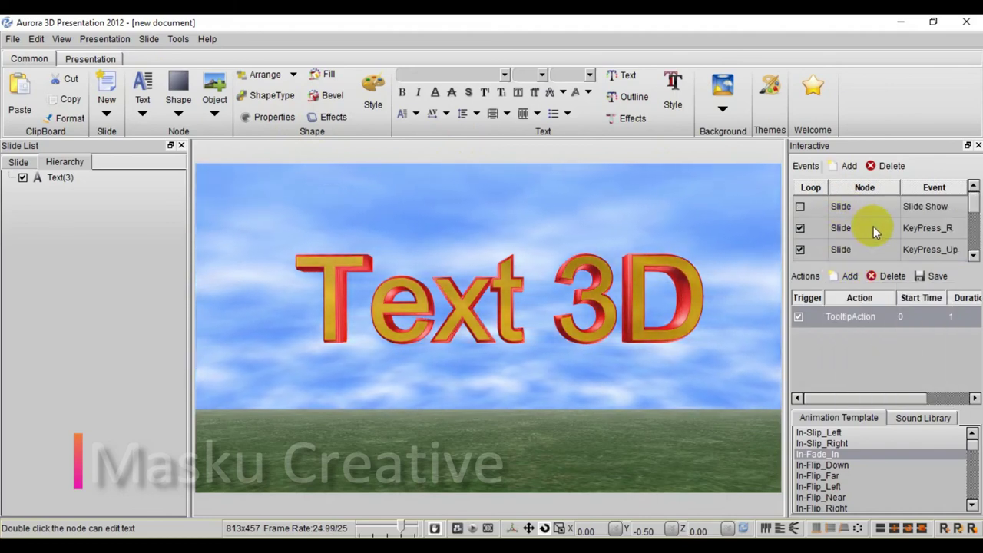
left_click(853, 173)
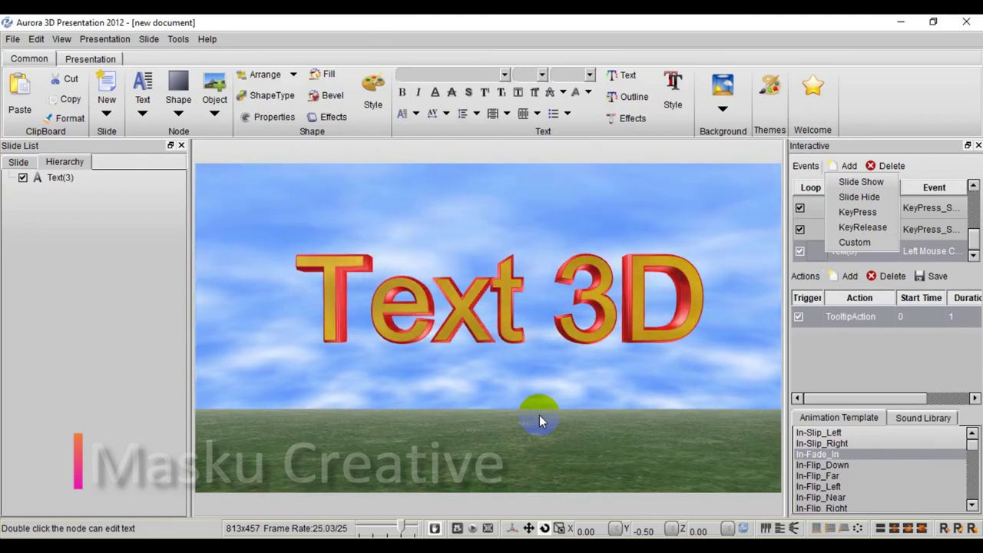
left_click(554, 395)
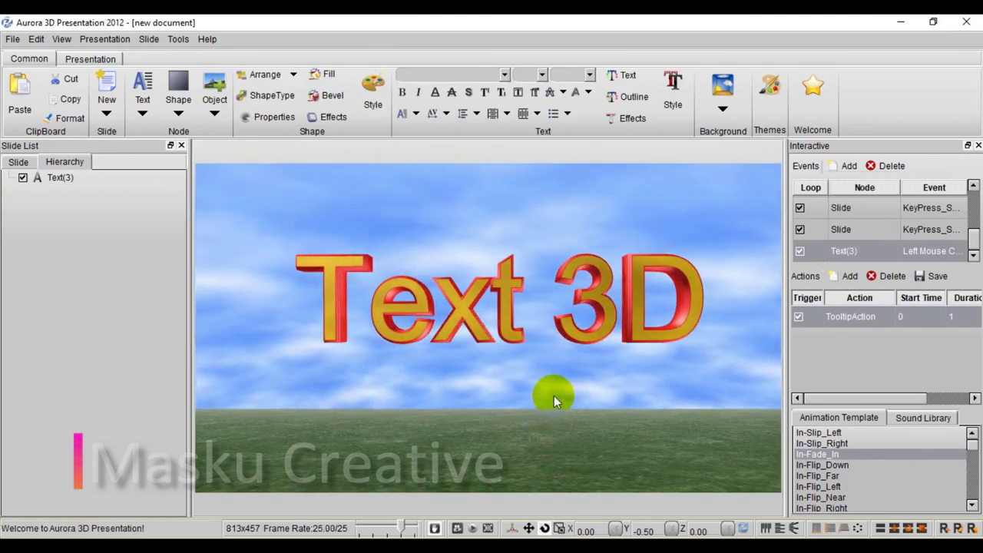